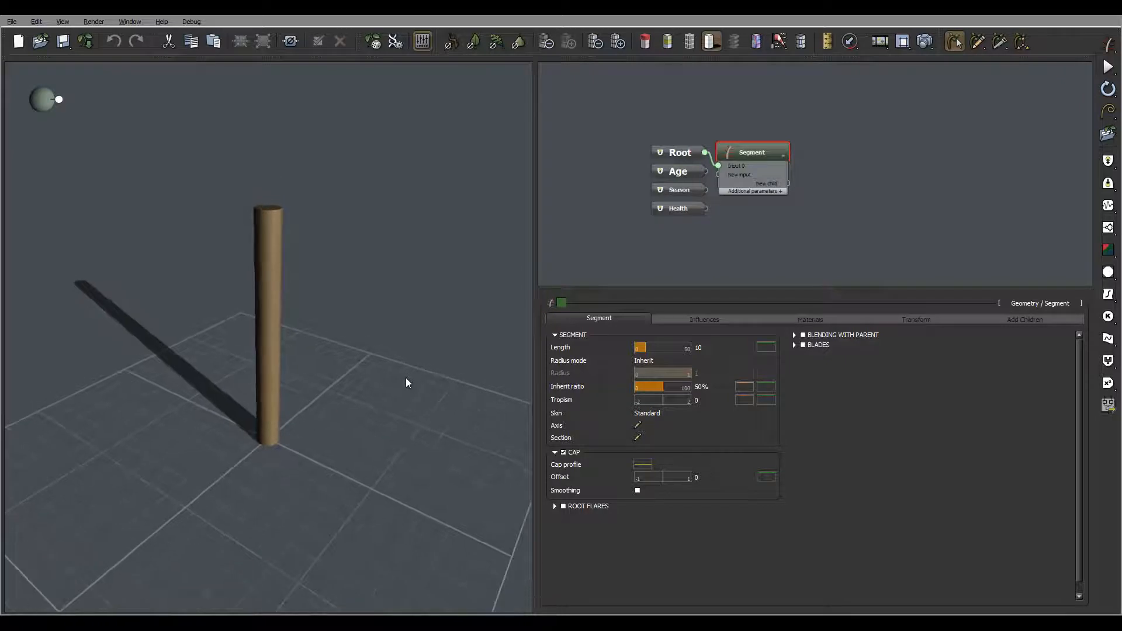
Step: Rename the Segment node to Trunk and move it further from the Root node in the graph
right_drag(407, 378, 439, 402)
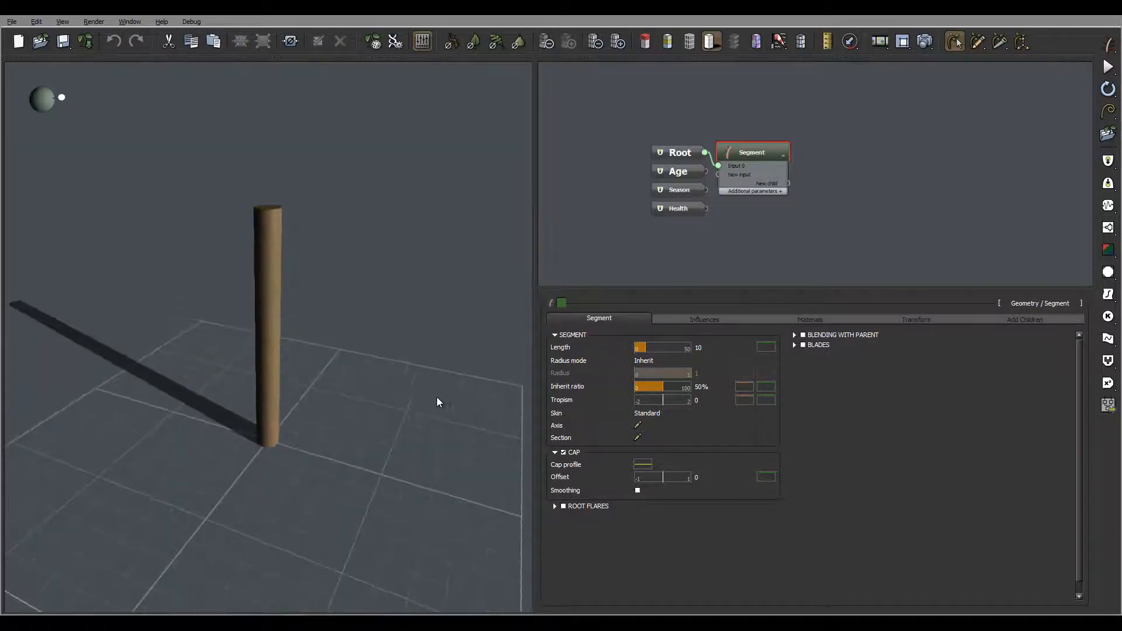
double_click(753, 155)
text(Trunk)
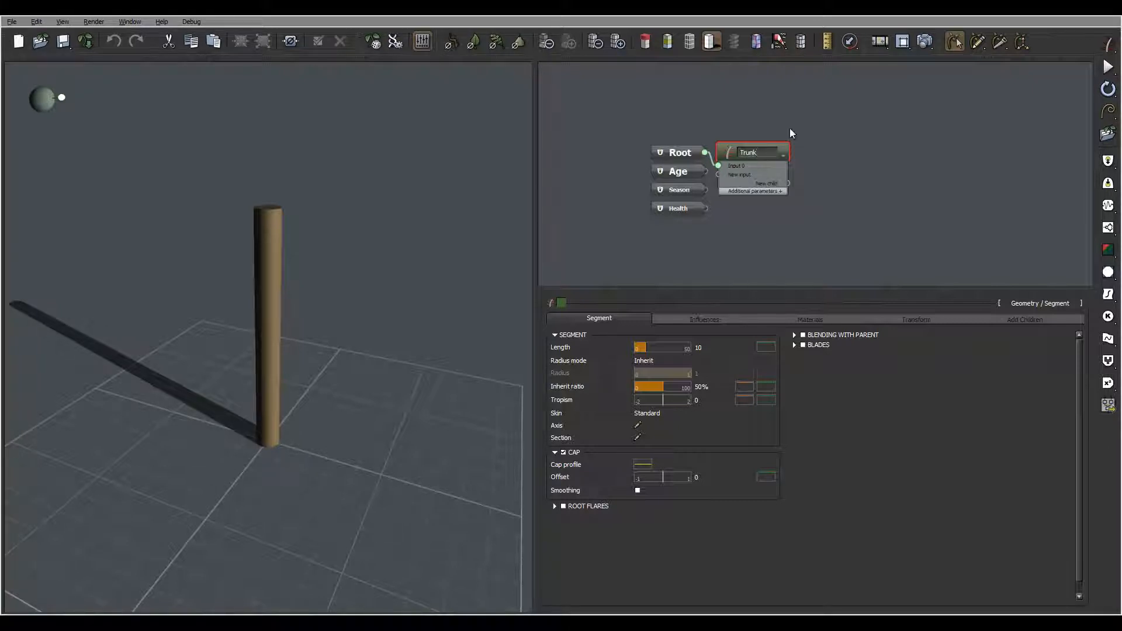
key(Return)
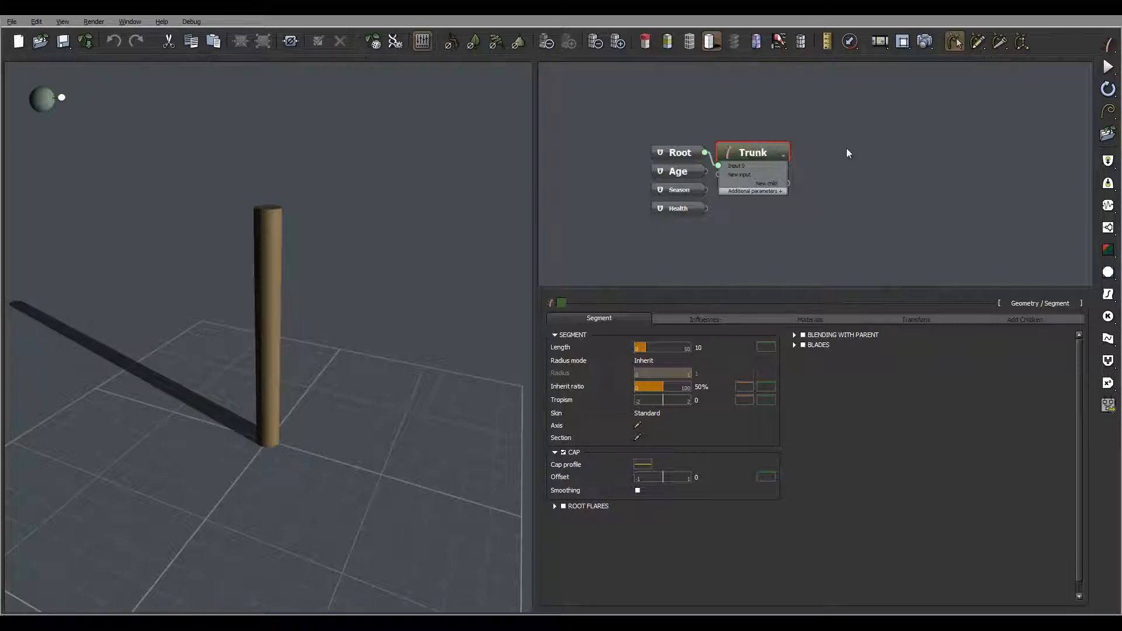
drag(760, 150, 863, 140)
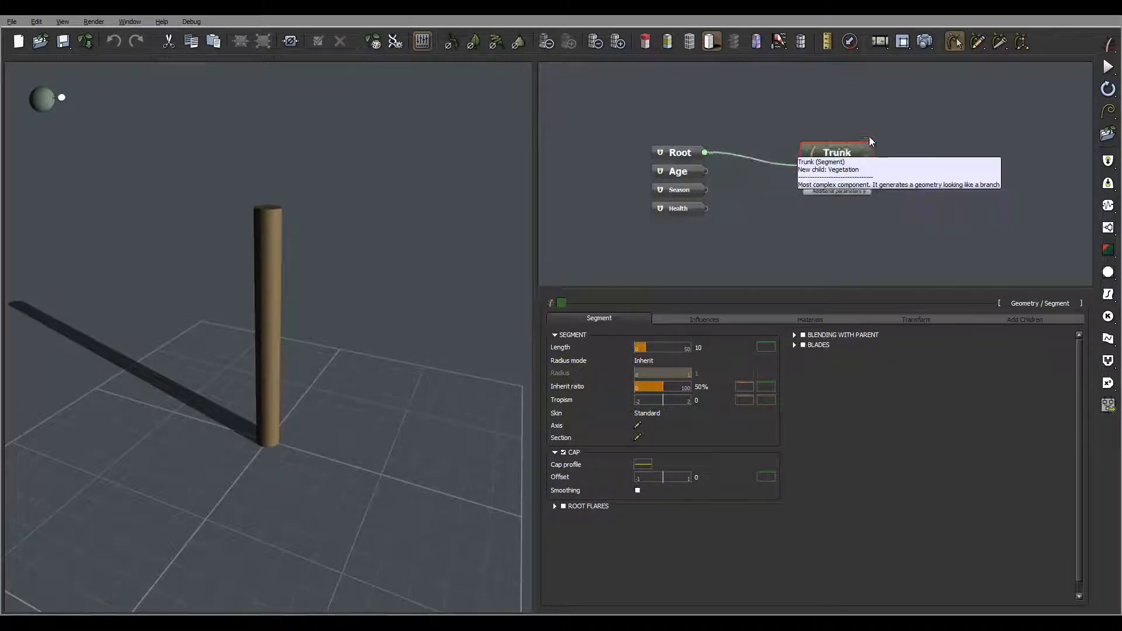
Step: Set the Trunk node's colour swatch to light blue
click(563, 302)
click(587, 244)
click(646, 281)
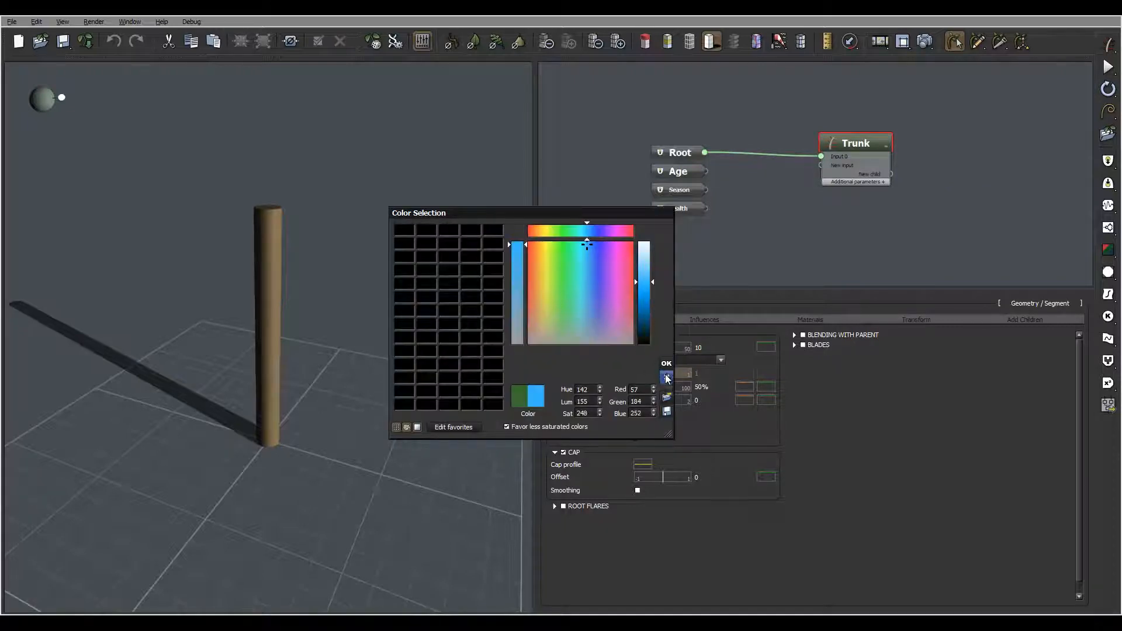
click(667, 379)
Step: Set the trunk's Tropism to -25 with a variance of 5
middle_drag(932, 226, 874, 206)
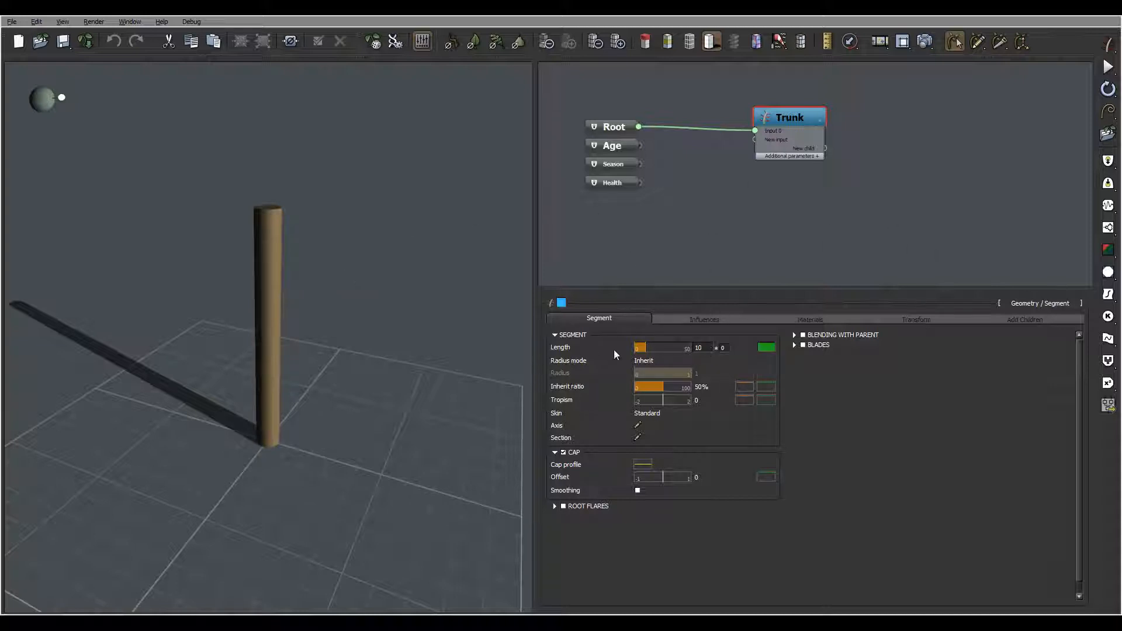
mouse_move(709, 348)
mouse_move(707, 392)
drag(361, 327, 243, 332)
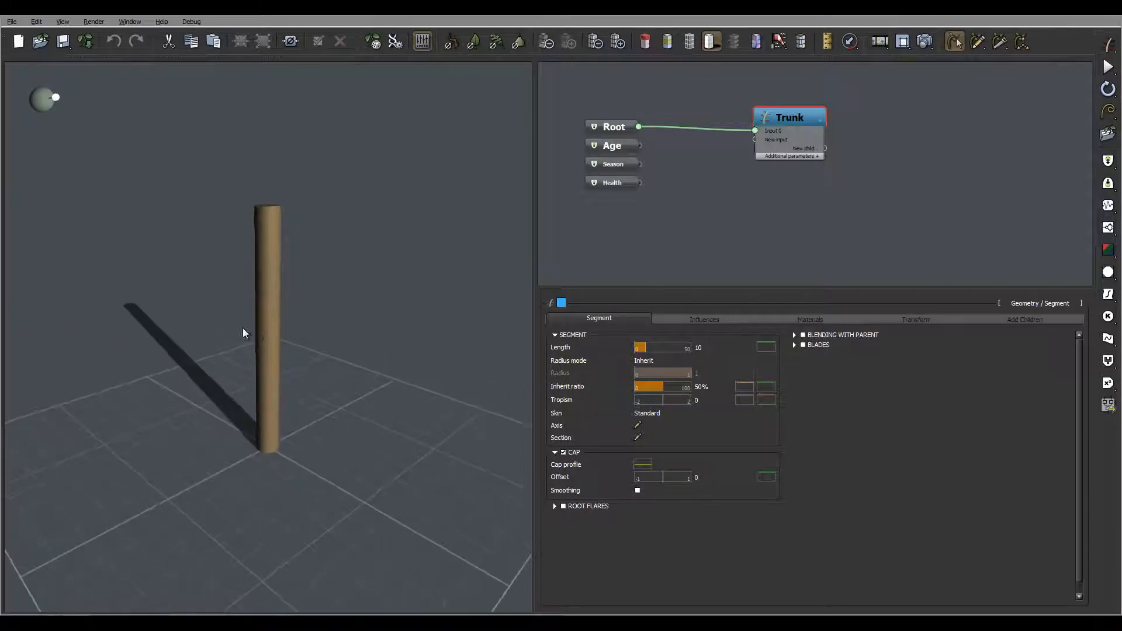
drag(352, 388, 385, 345)
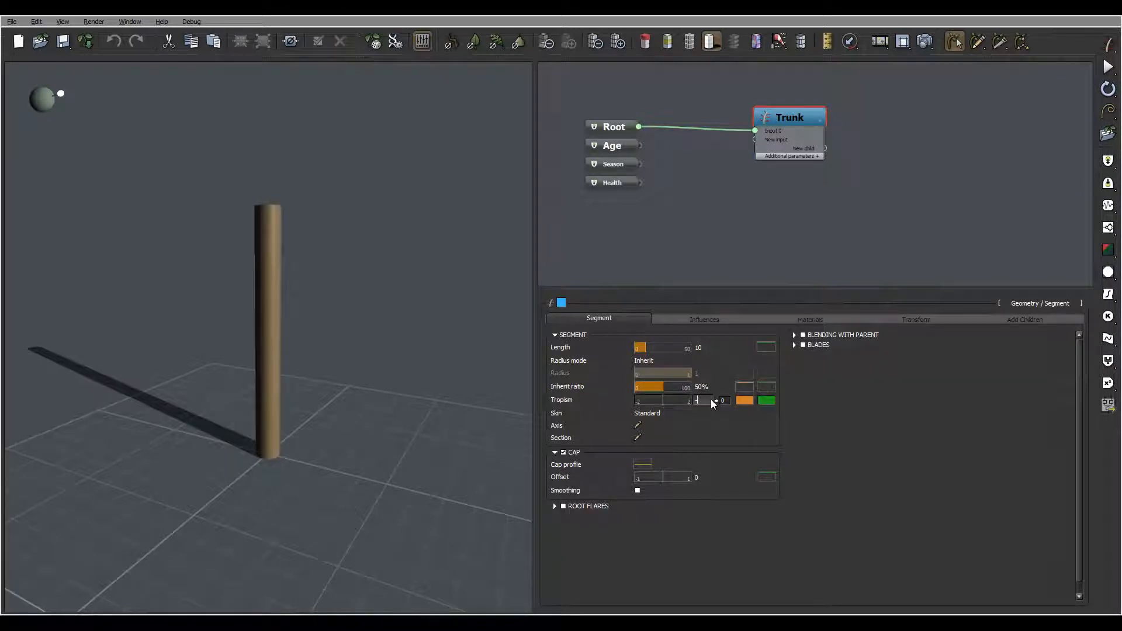
text(25)
key(Return)
mouse_move(407, 316)
right_down()
mouse_move(382, 316)
mouse_move(392, 316)
right_up()
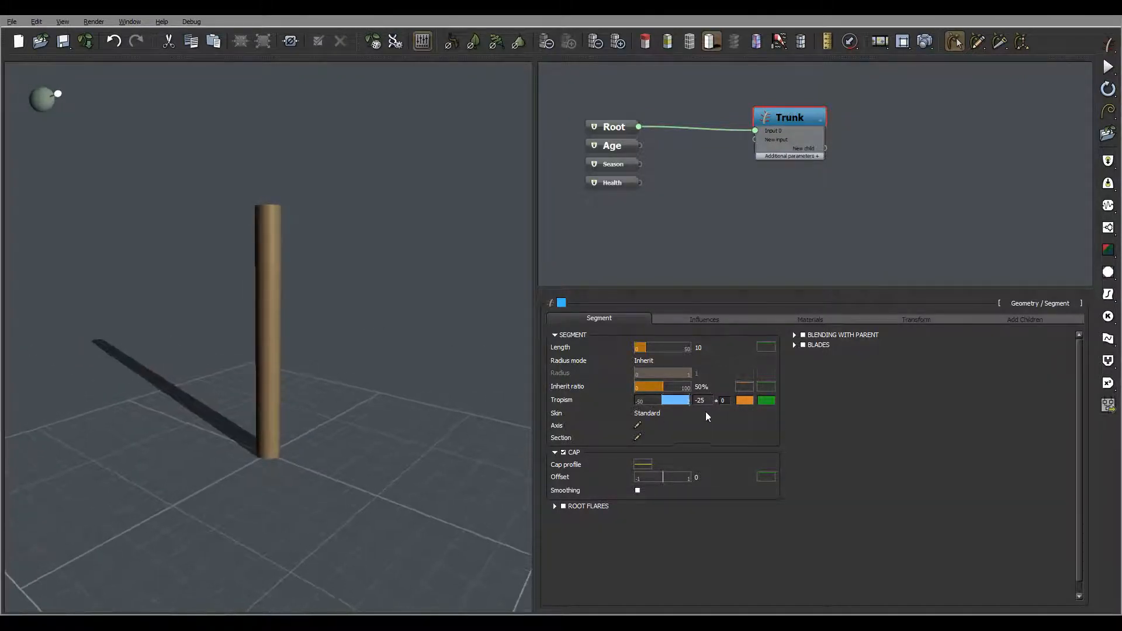
click(562, 391)
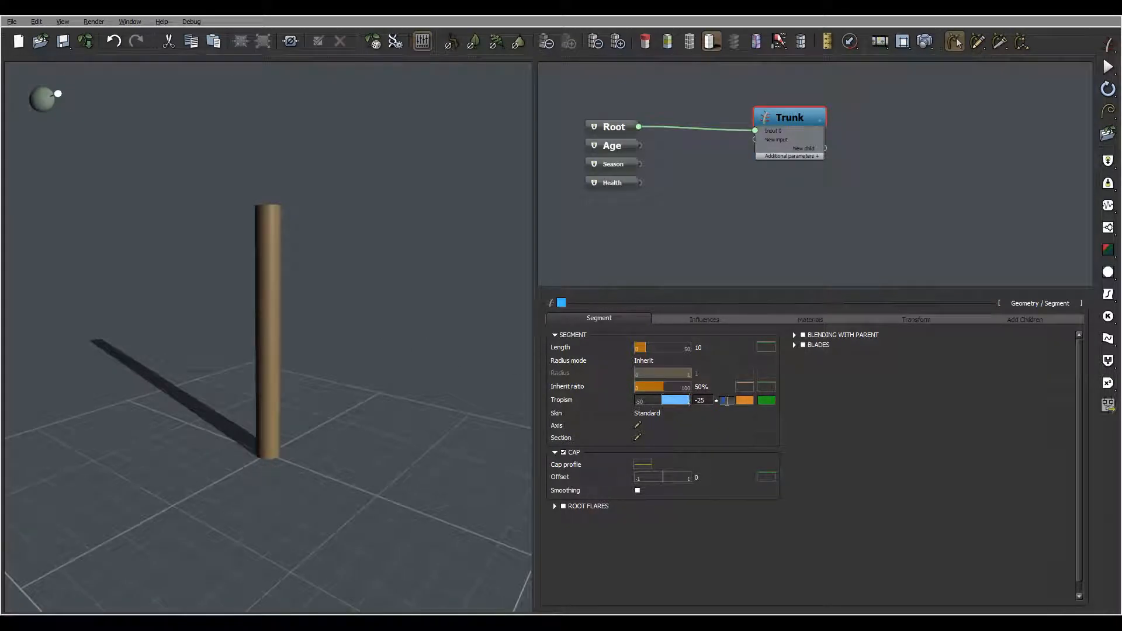
text(5)
key(Return)
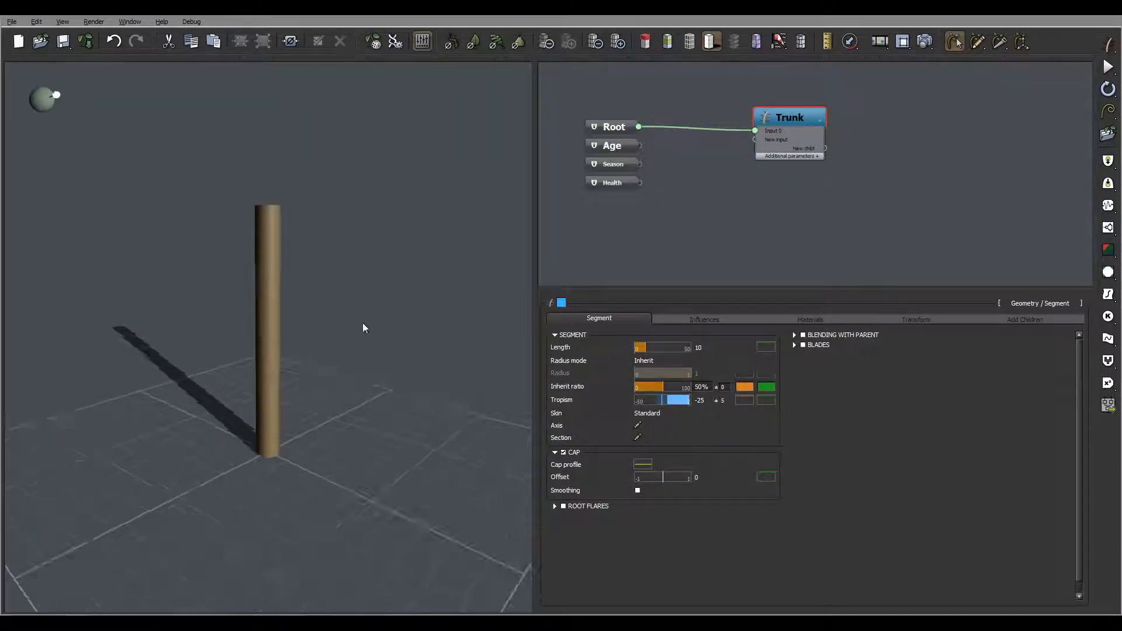
Step: Edit the Inherit ratio profile curve, lowering its end keypoint to about 0.117 so the trunk tapers
click(744, 387)
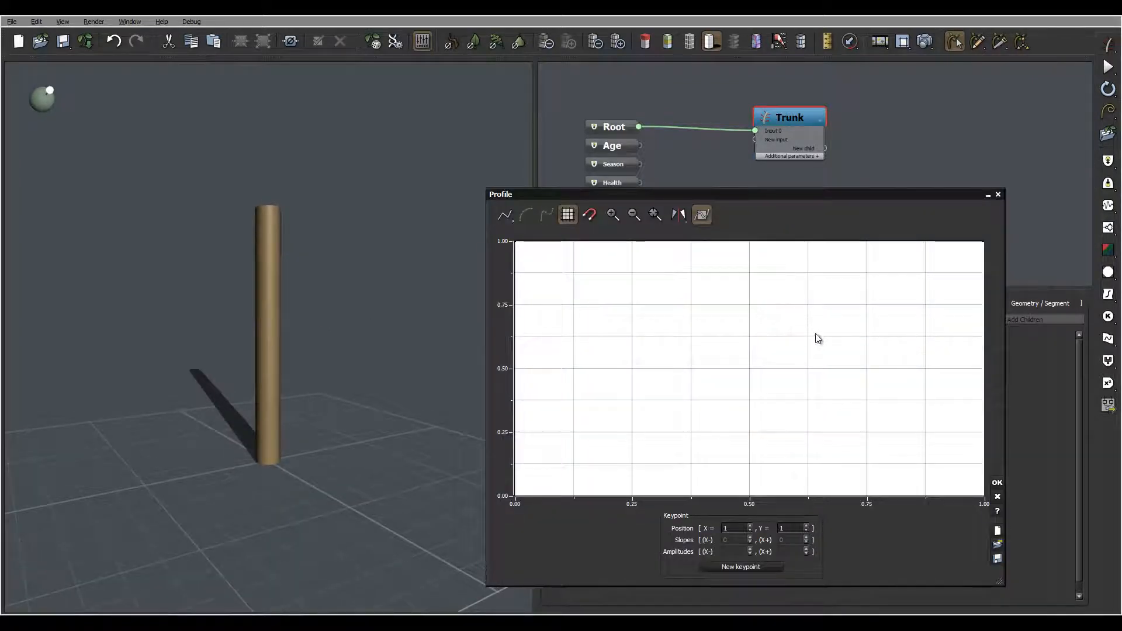
drag(821, 337, 745, 359)
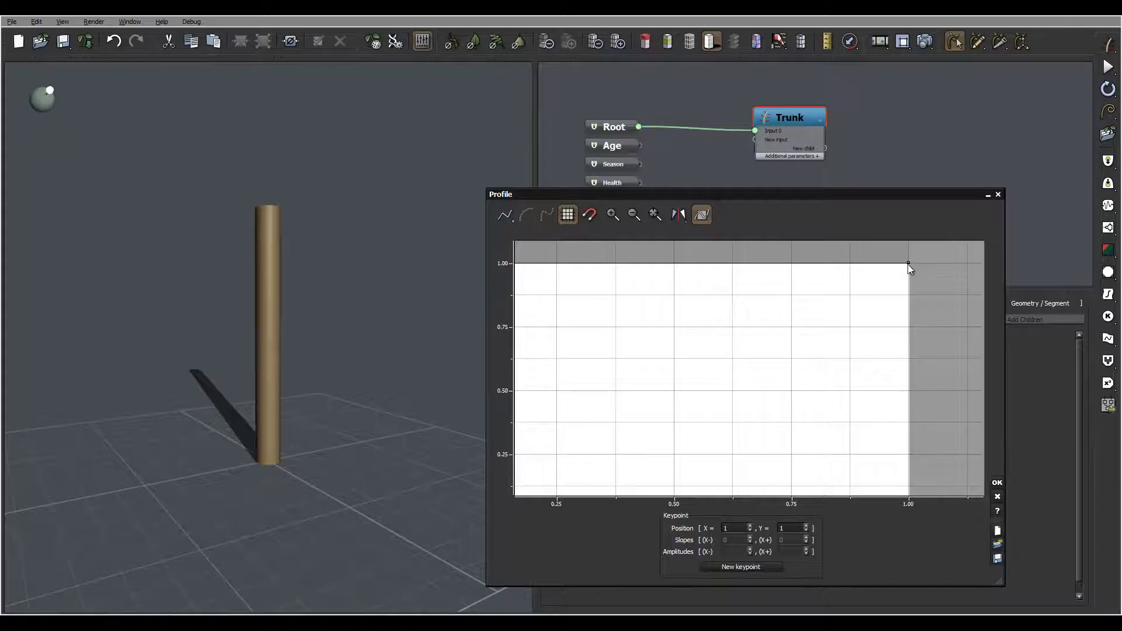
drag(907, 265, 937, 481)
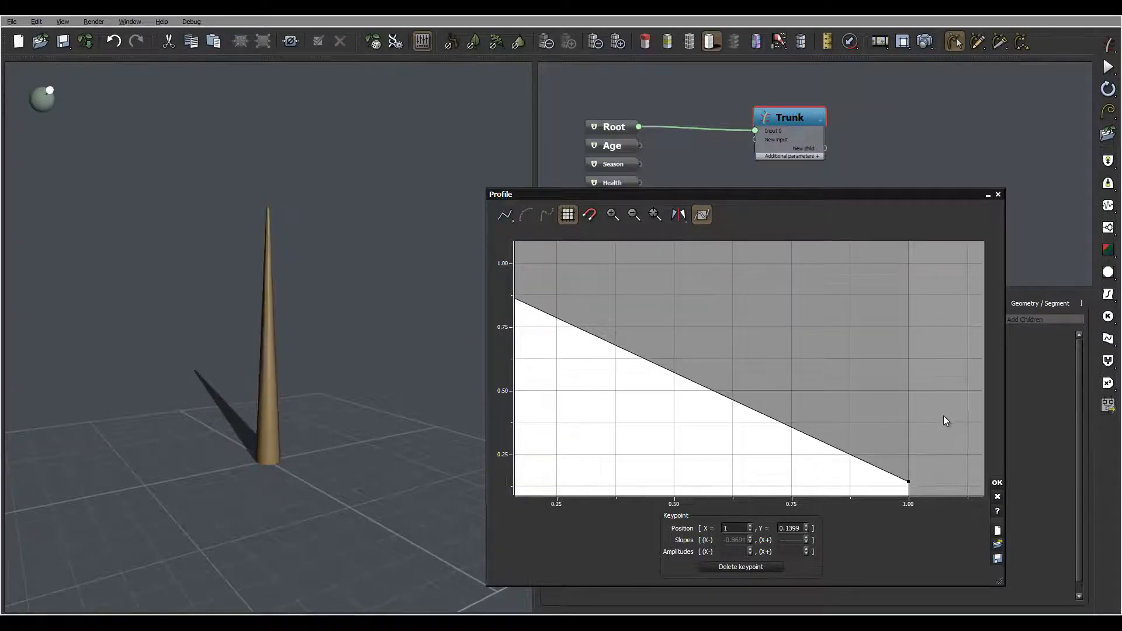
drag(943, 415, 928, 306)
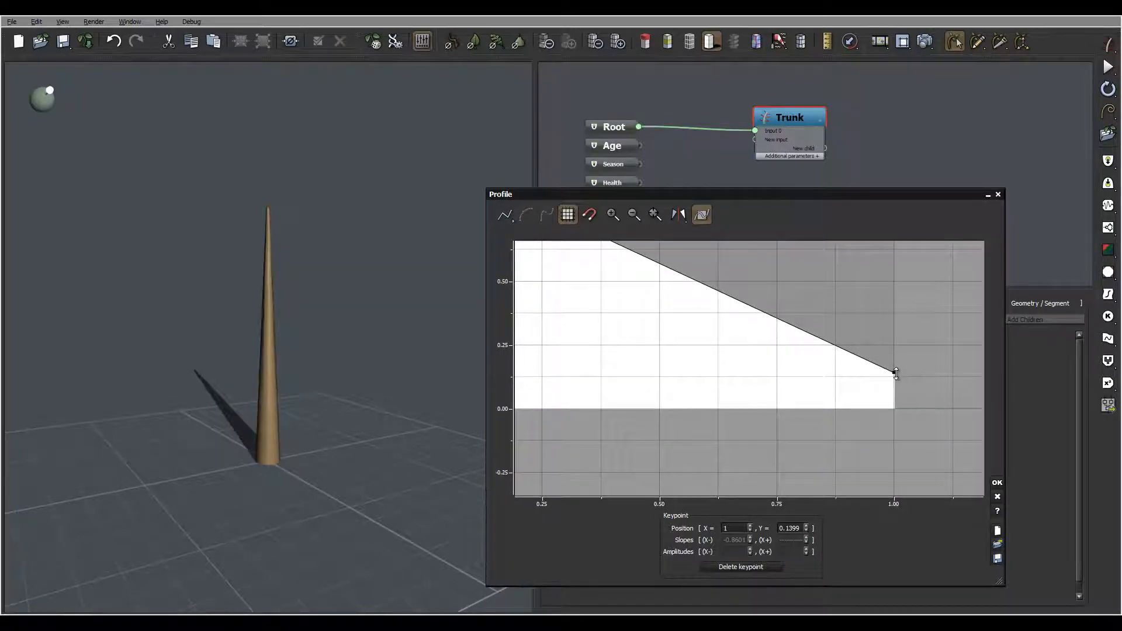
drag(893, 372, 893, 378)
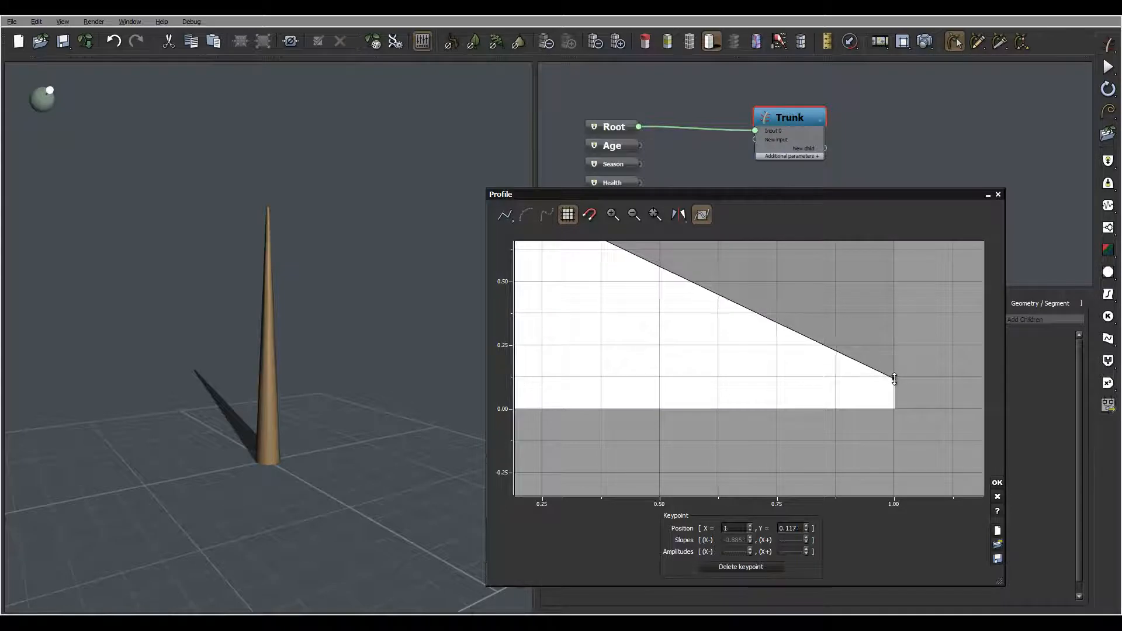
click(998, 487)
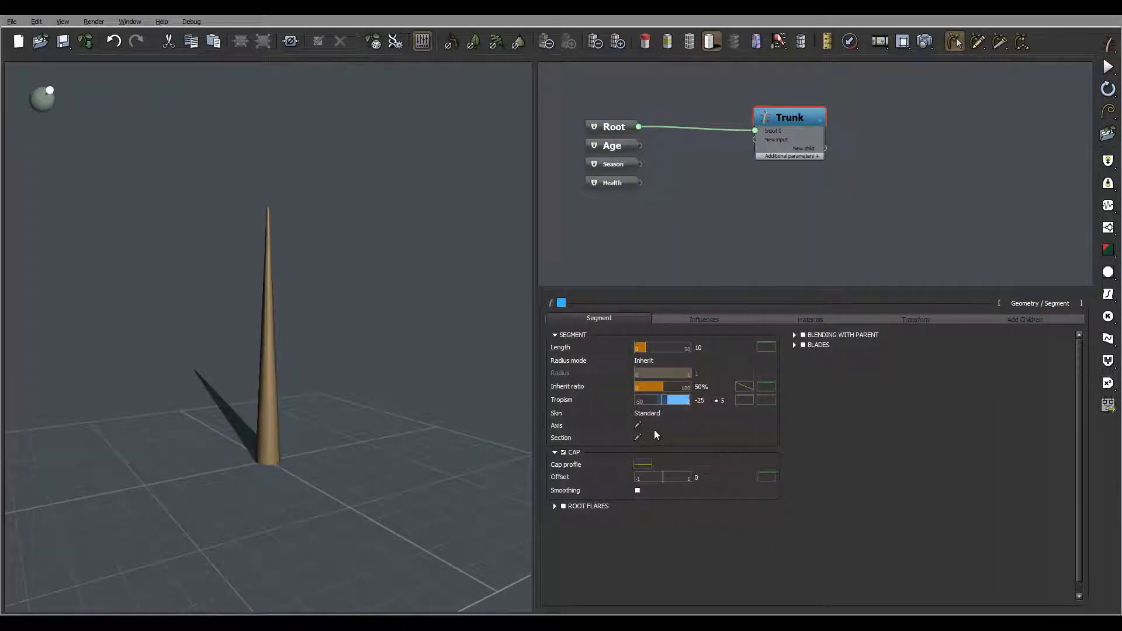
Step: Edit the Cap profile curve, dropping its start keypoint to 0 so the curve rises linearly
click(642, 464)
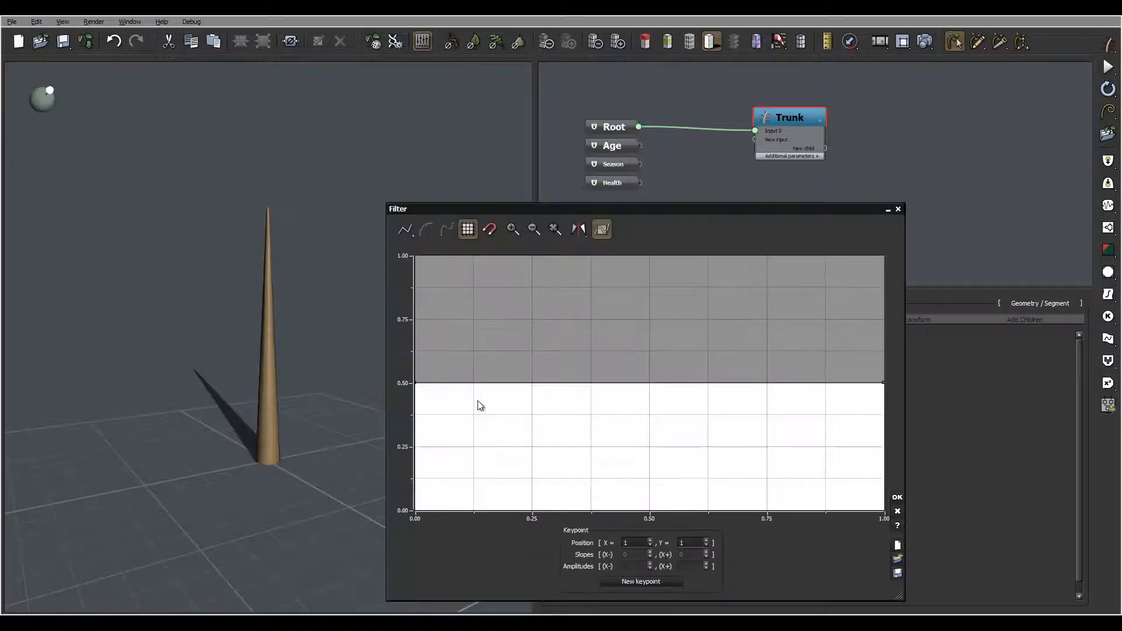
scroll(476, 404, down, 2)
click(493, 323)
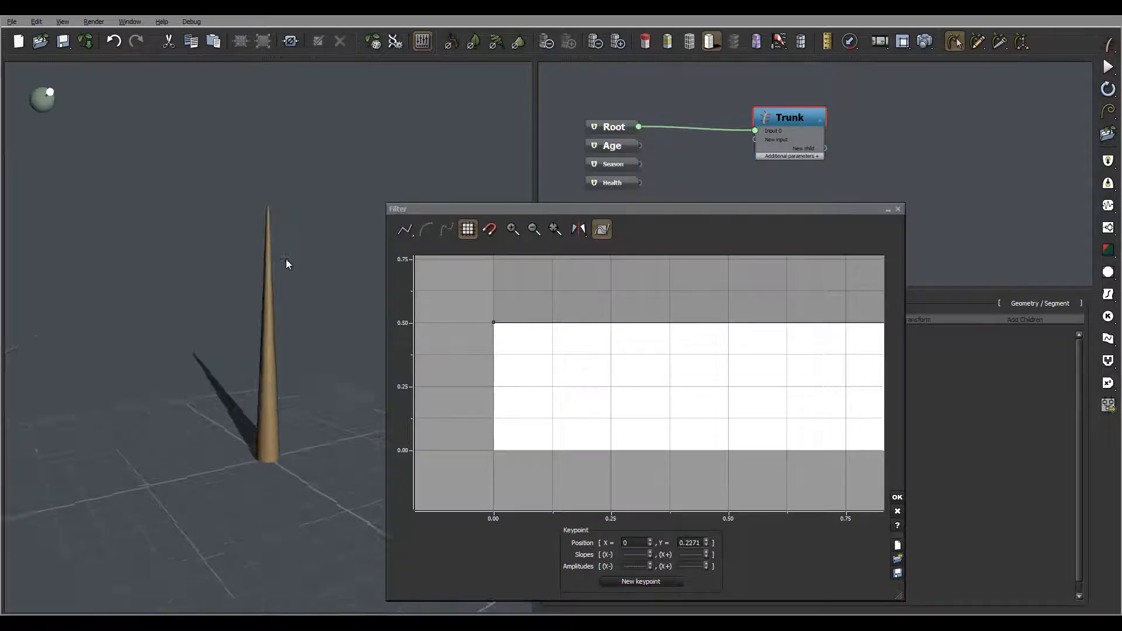
drag(286, 263, 261, 270)
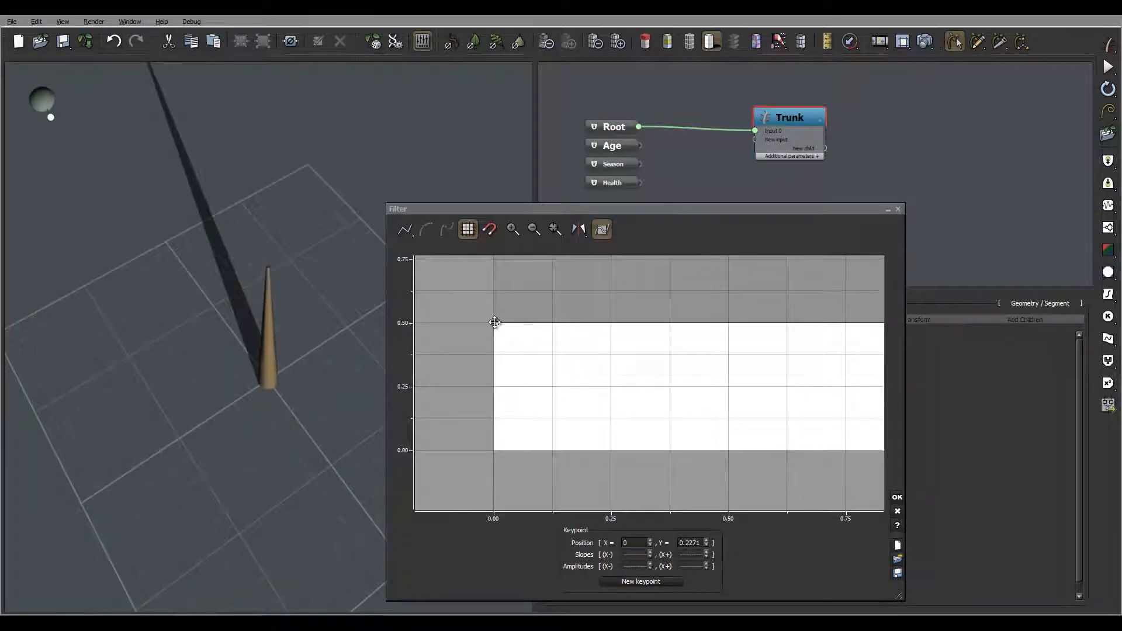
drag(493, 322, 485, 456)
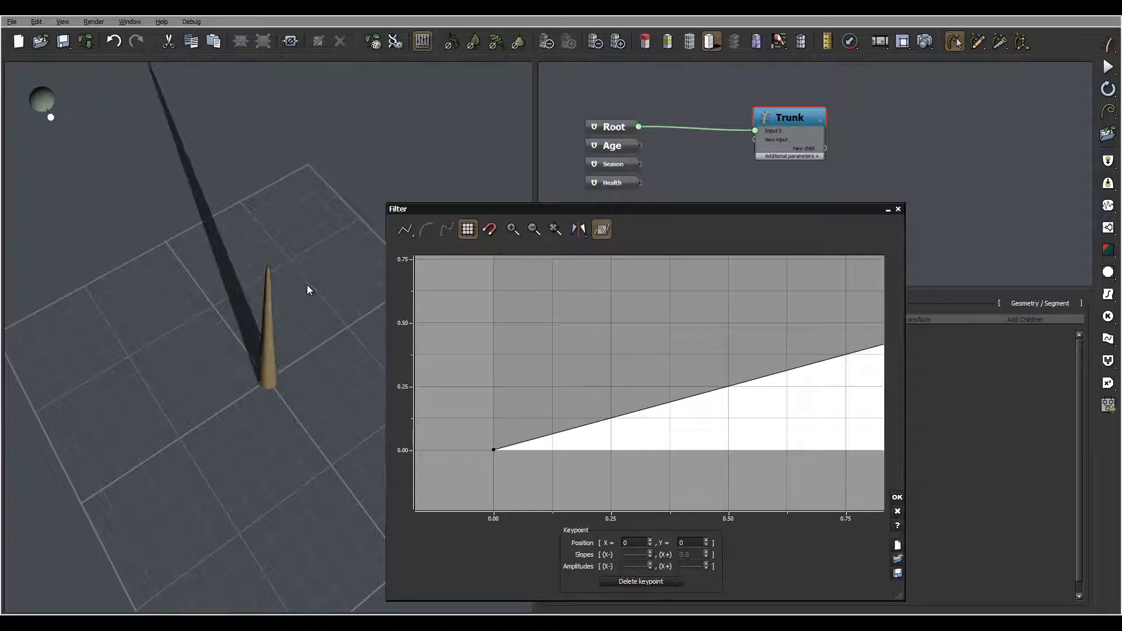
drag(307, 285, 313, 217)
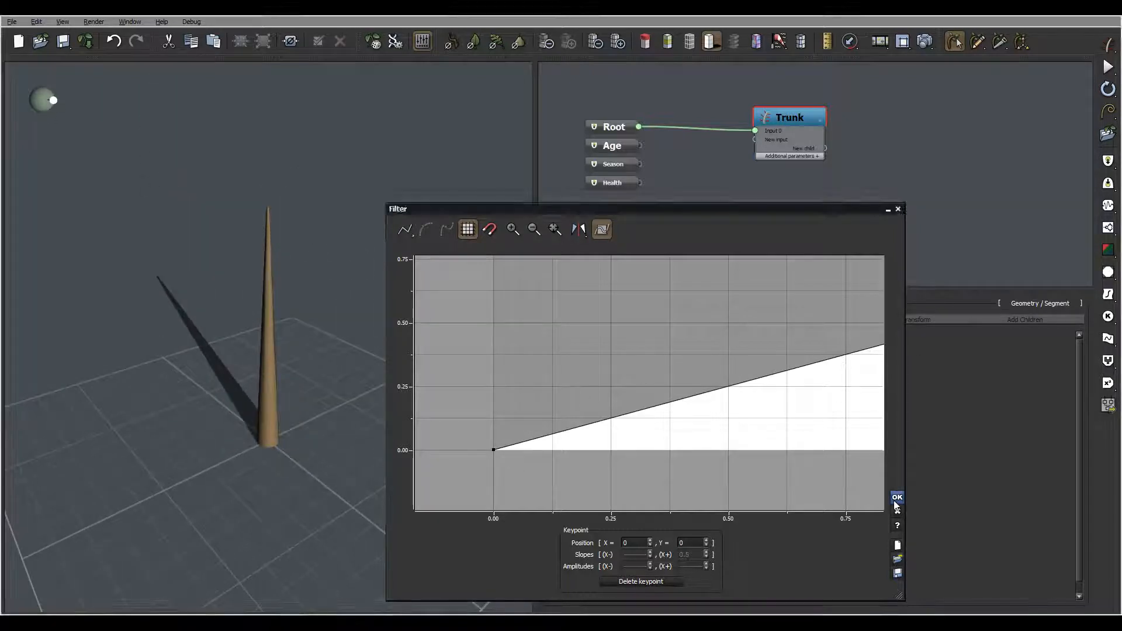
click(897, 497)
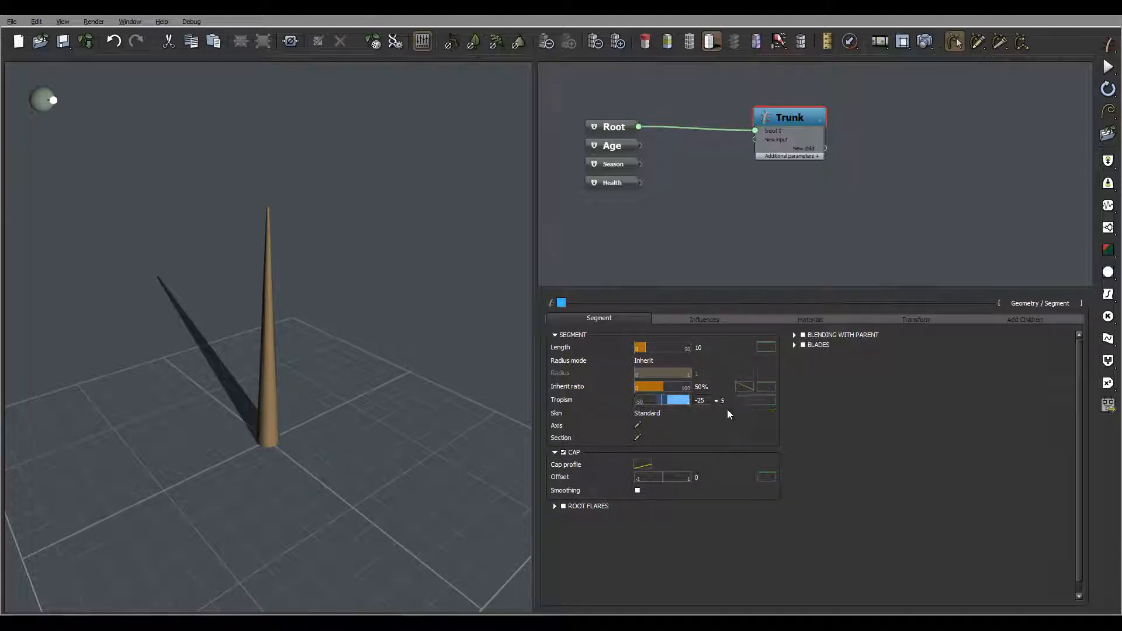
Step: Enable Root Flares on the trunk
drag(346, 369, 365, 326)
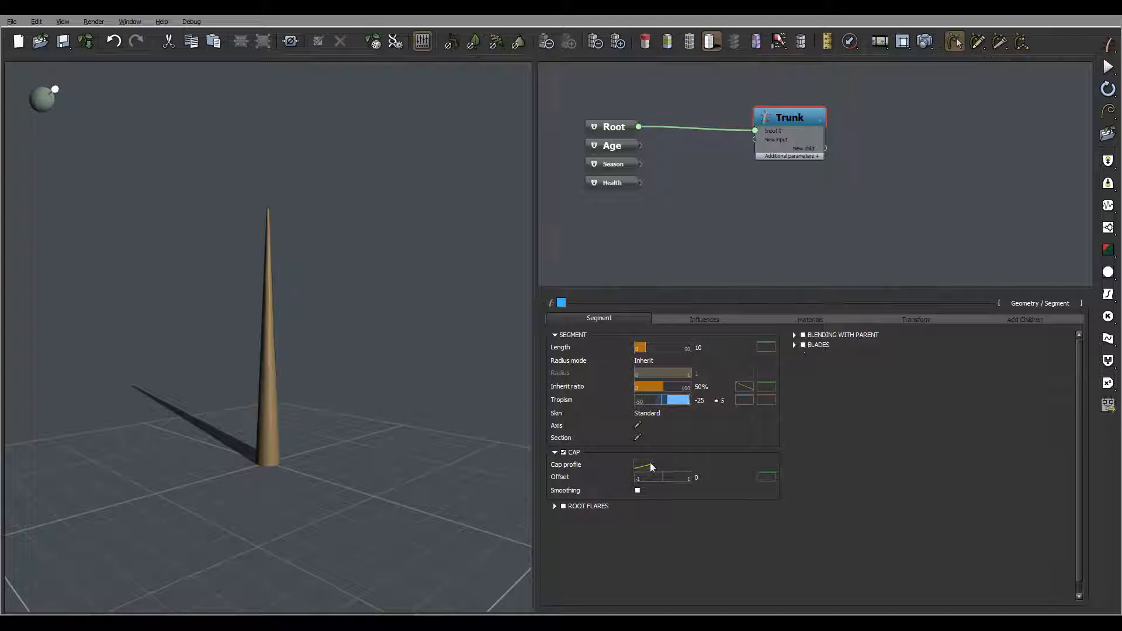
click(562, 506)
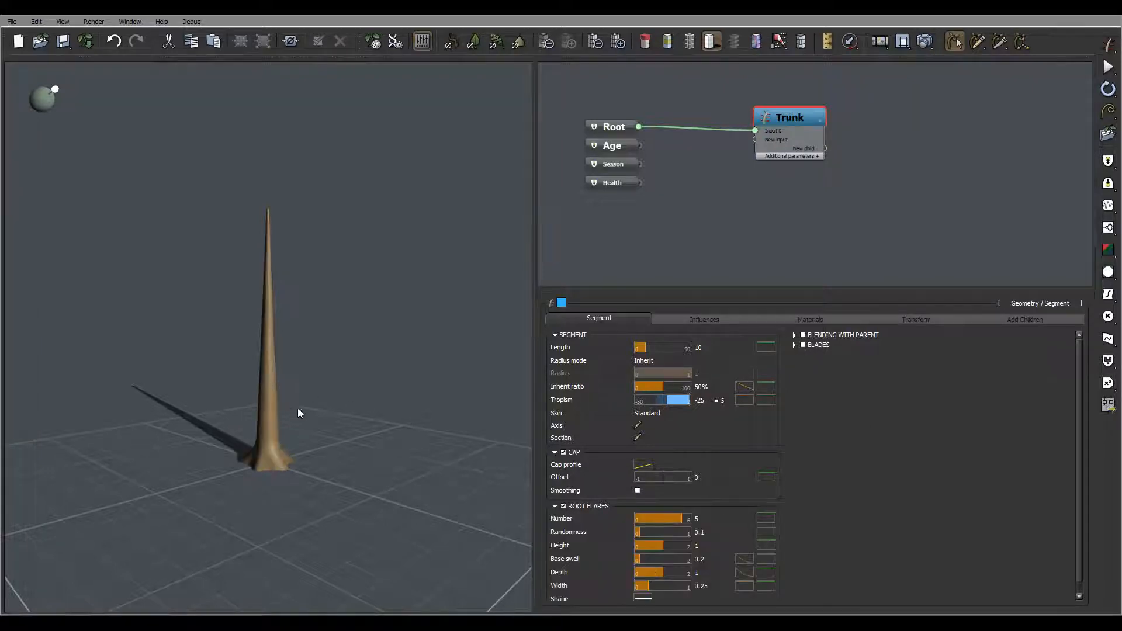
Step: Set the root flares Number variance to 4
drag(298, 413, 433, 436)
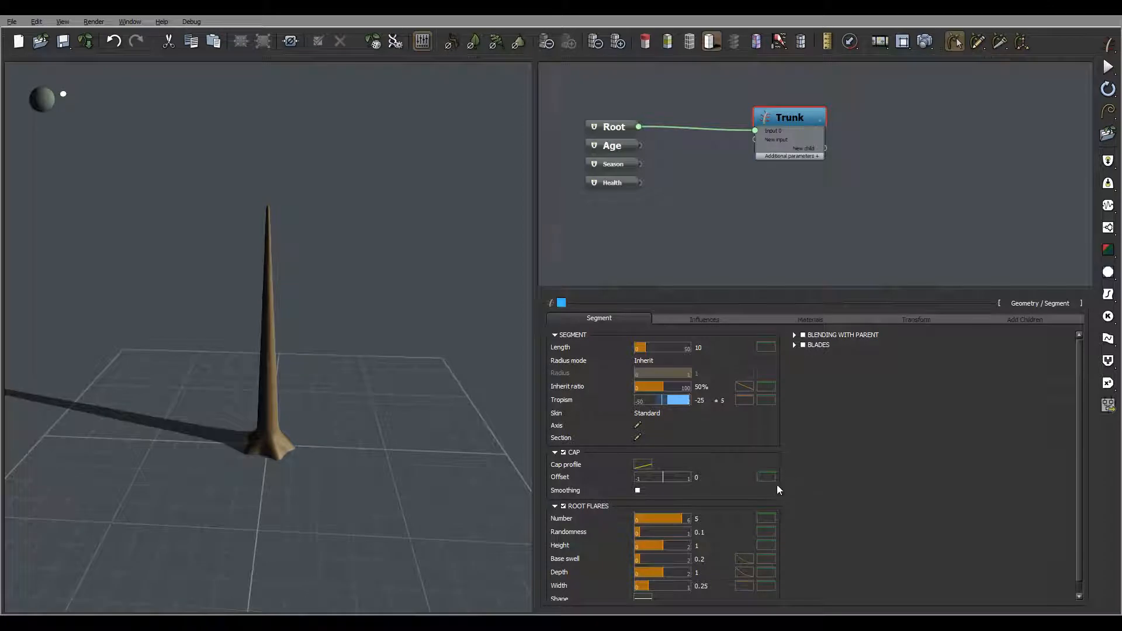
click(766, 519)
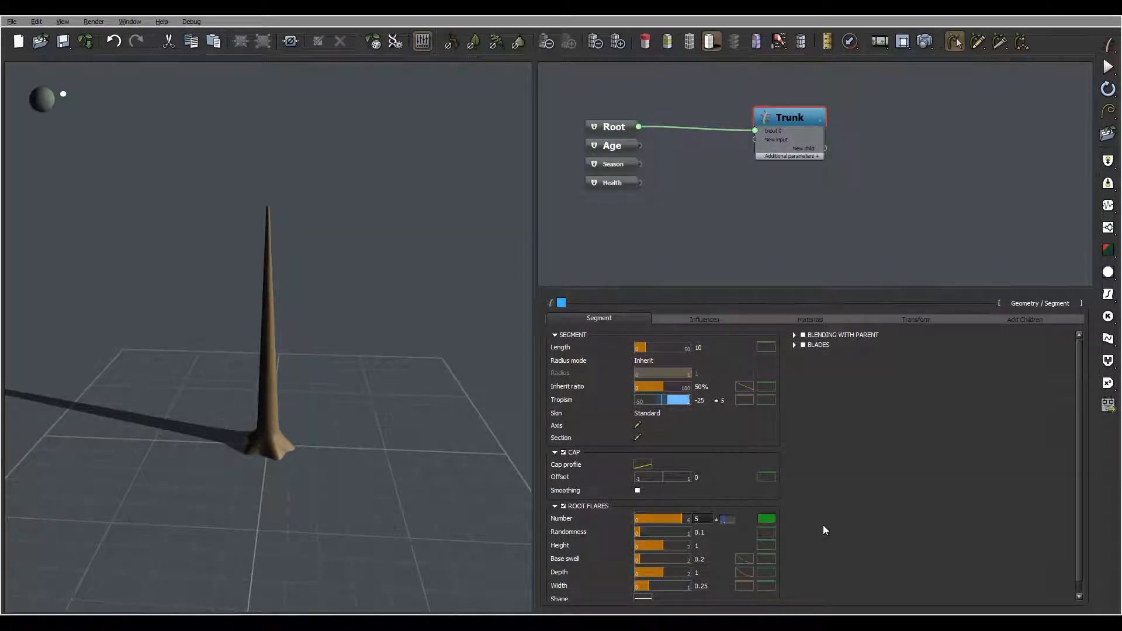
text(4)
key(Return)
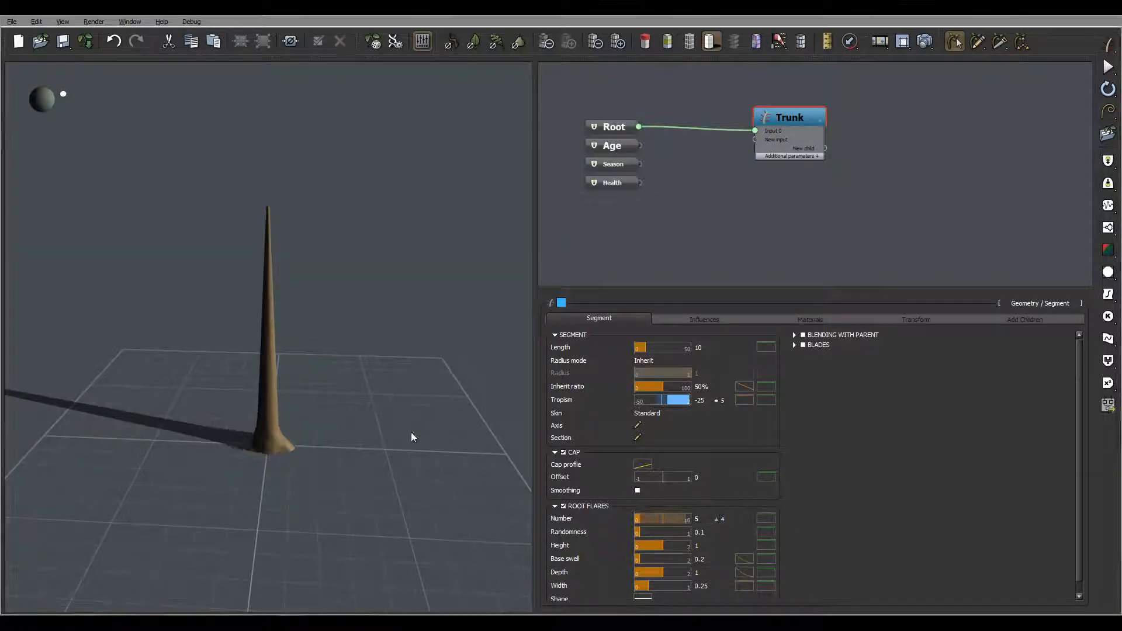
Step: Set the root flares Height to 5 with a variance of 1
mouse_move(411, 437)
mouse_down()
mouse_move(293, 413)
mouse_move(423, 423)
mouse_move(414, 464)
mouse_up()
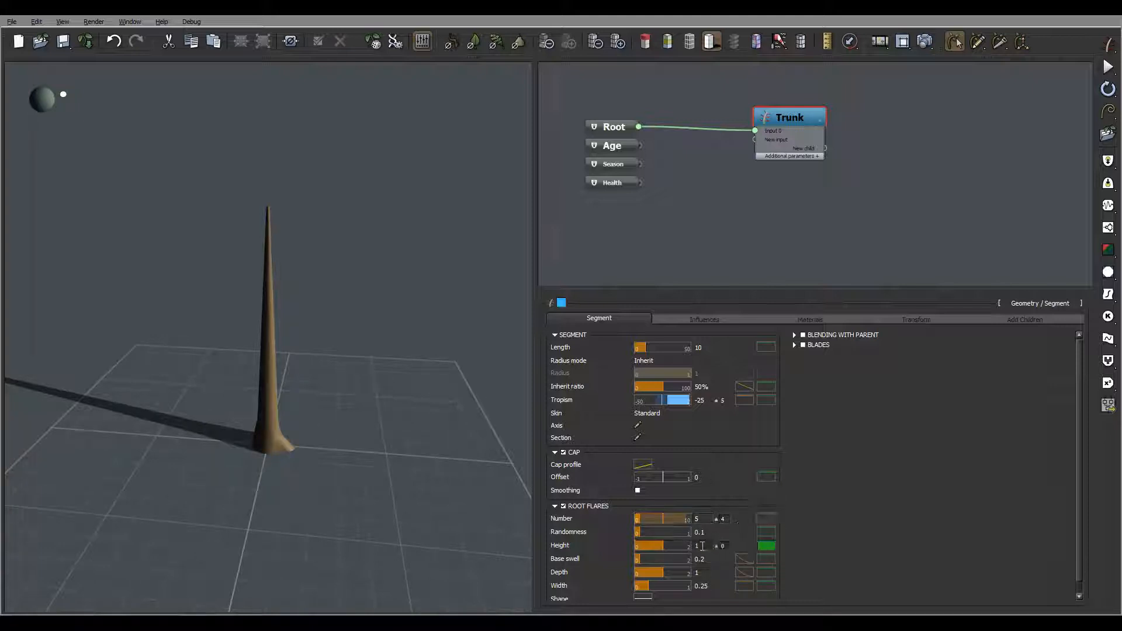
drag(357, 438, 485, 526)
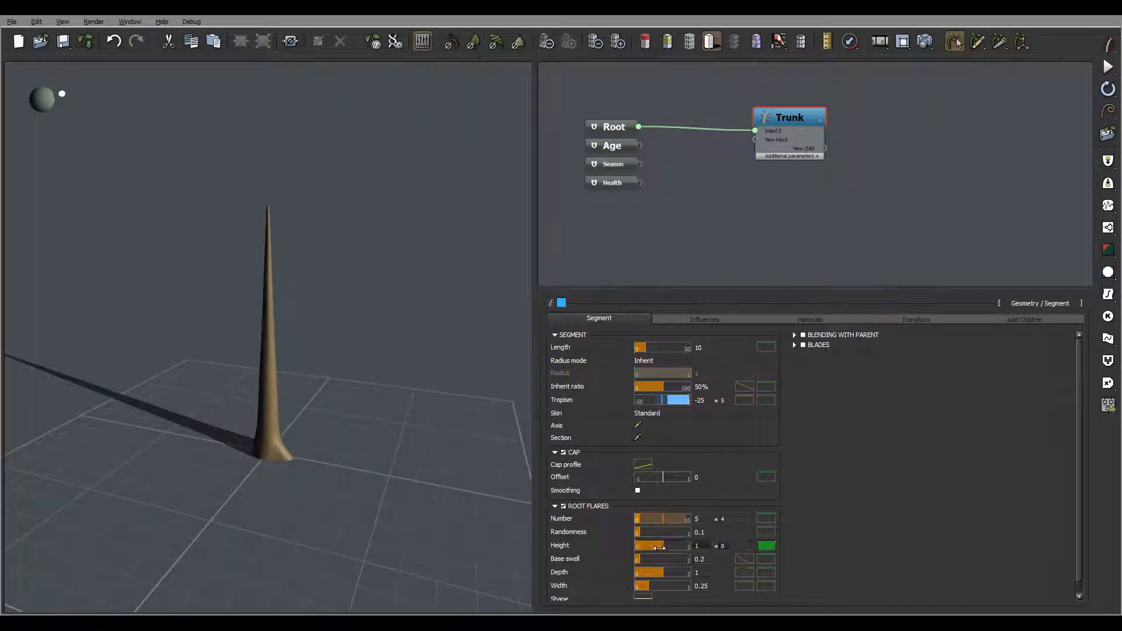
click(704, 547)
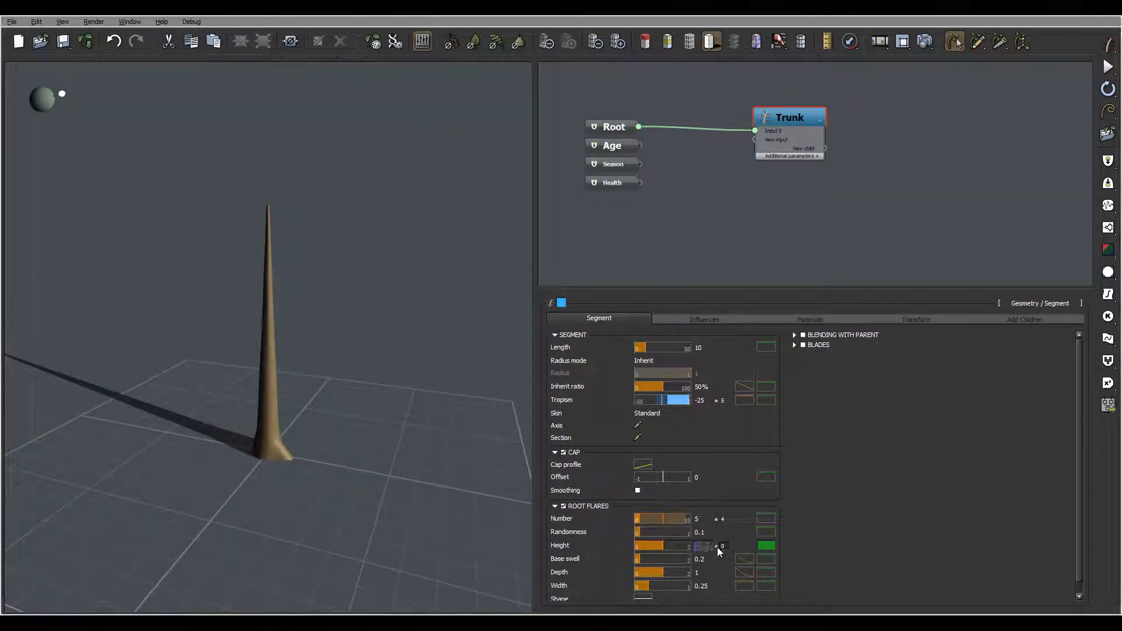
click(840, 528)
right_drag(304, 408, 273, 445)
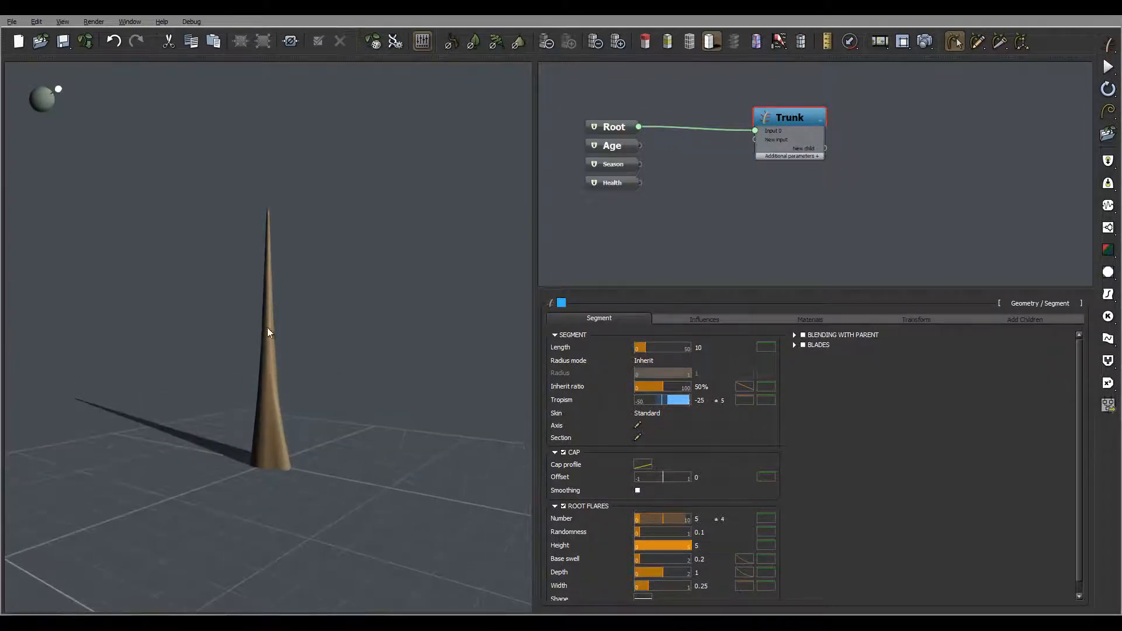
click(722, 550)
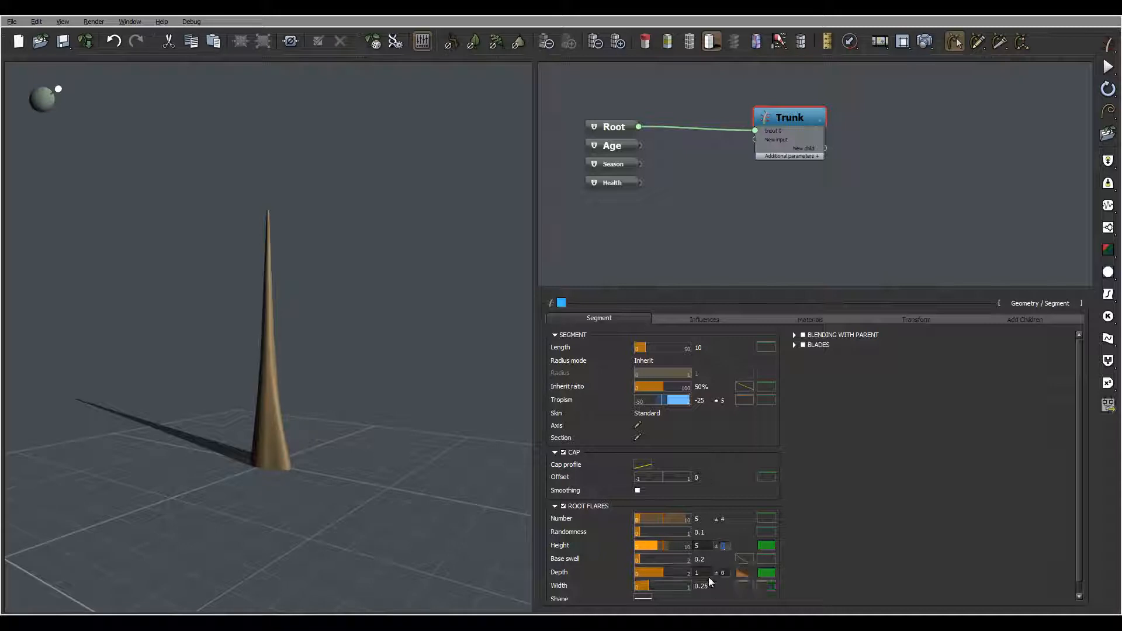
Step: Reduce the root flares Depth to about 0.43
drag(672, 572, 654, 572)
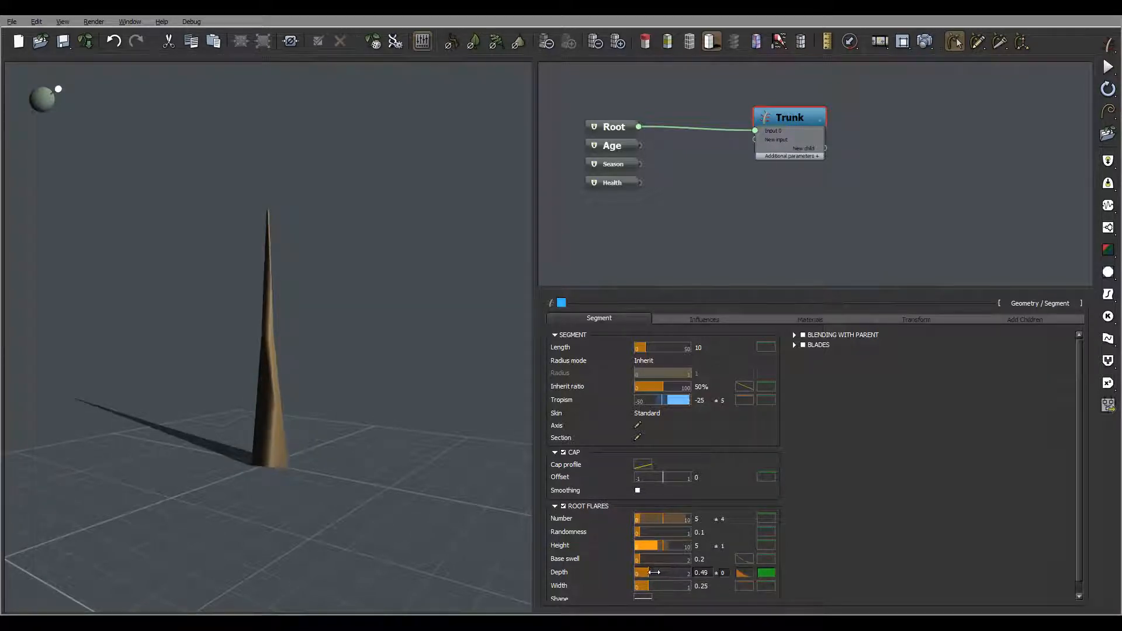
drag(323, 418, 374, 433)
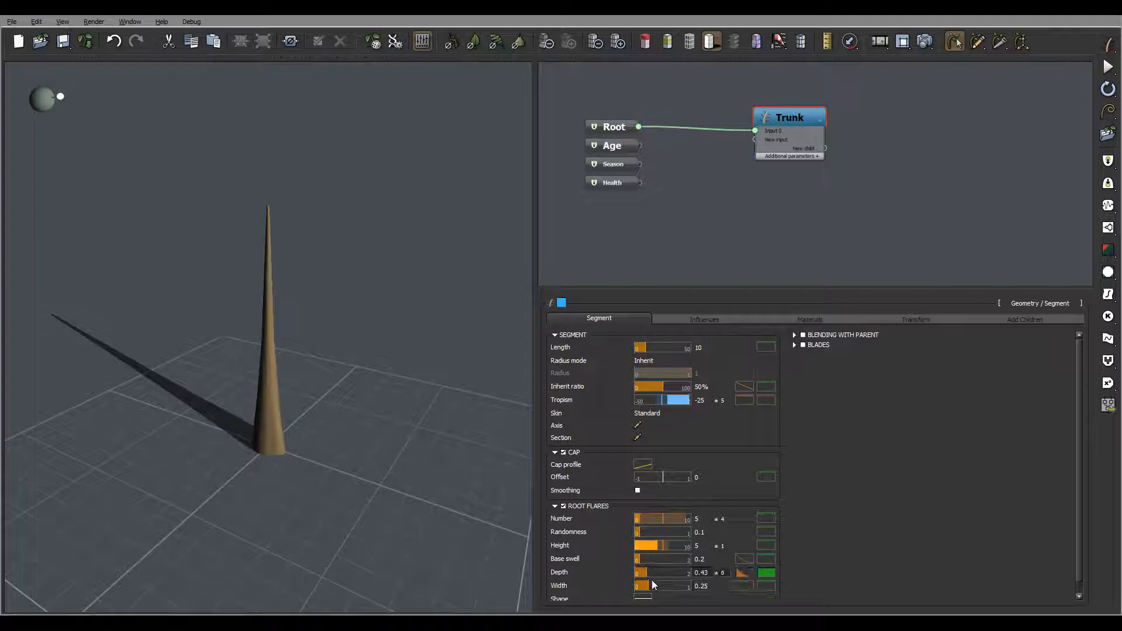
Step: Set the root flares Width to 0.18
drag(652, 585, 647, 586)
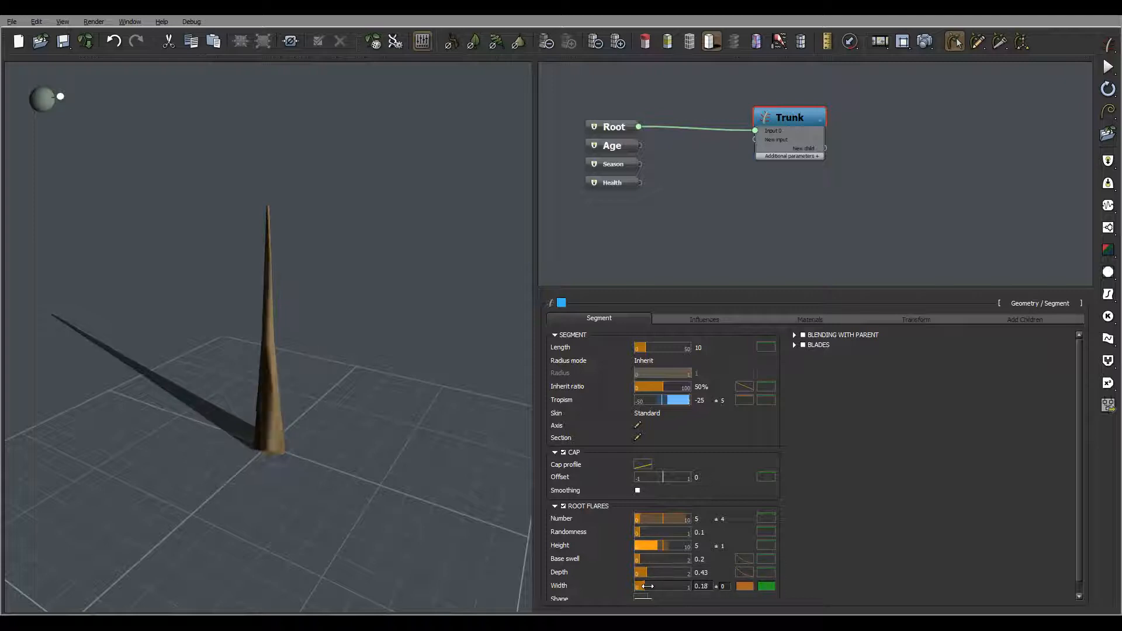
drag(648, 586, 650, 586)
drag(334, 443, 604, 341)
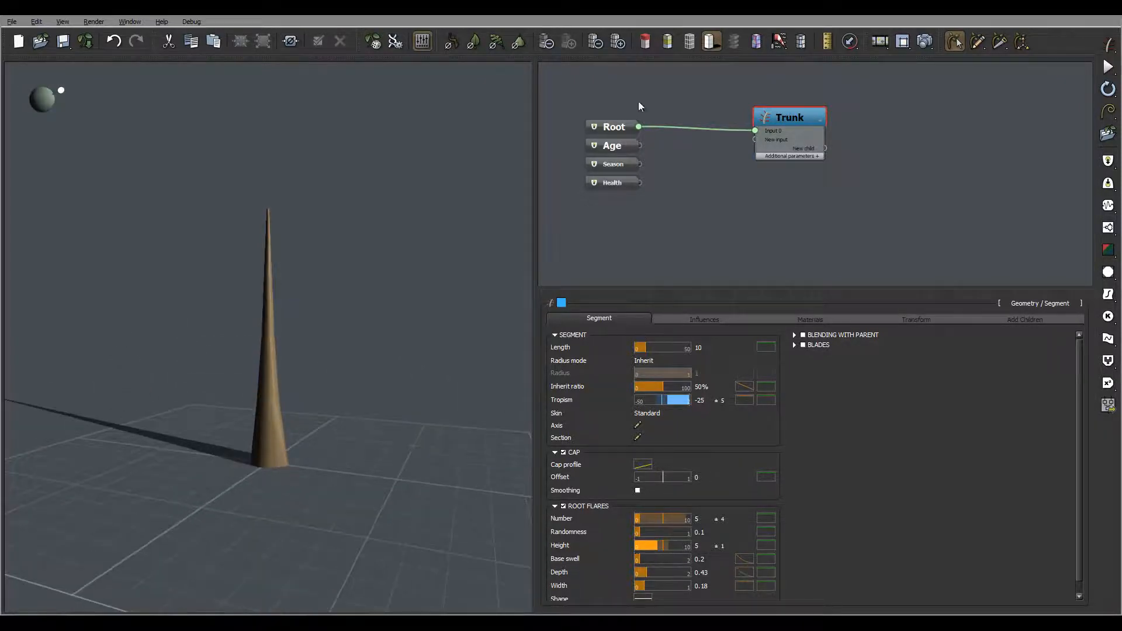
Step: Randomize the tree's seed several times from the Root node's general parameters
click(616, 127)
click(567, 412)
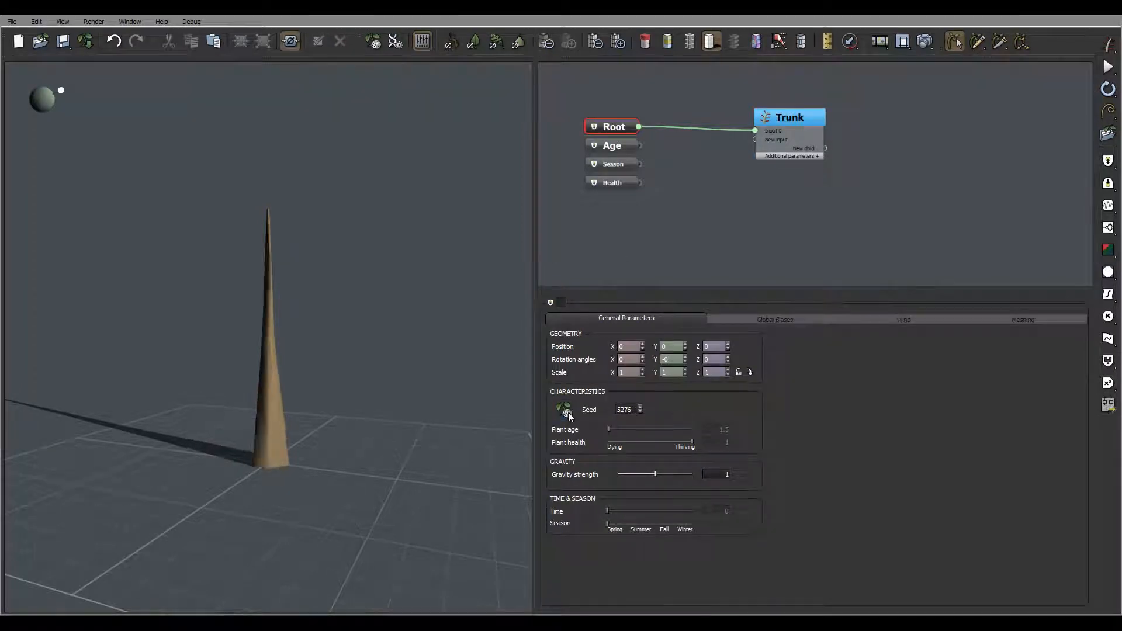
click(568, 412)
drag(377, 408, 222, 465)
click(566, 412)
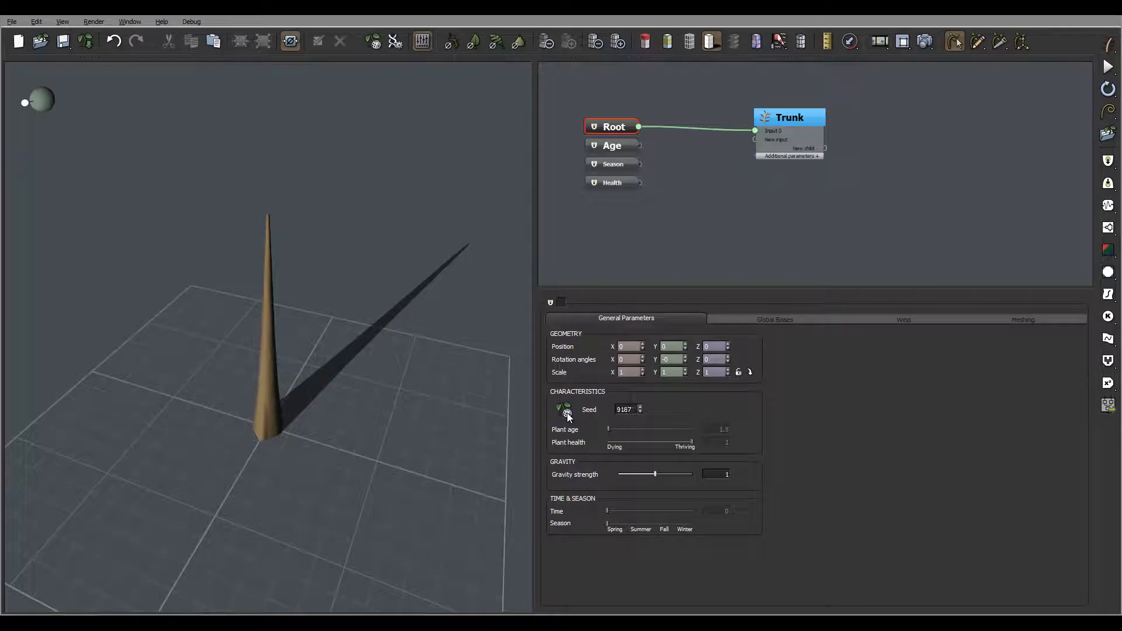
click(566, 412)
click(566, 413)
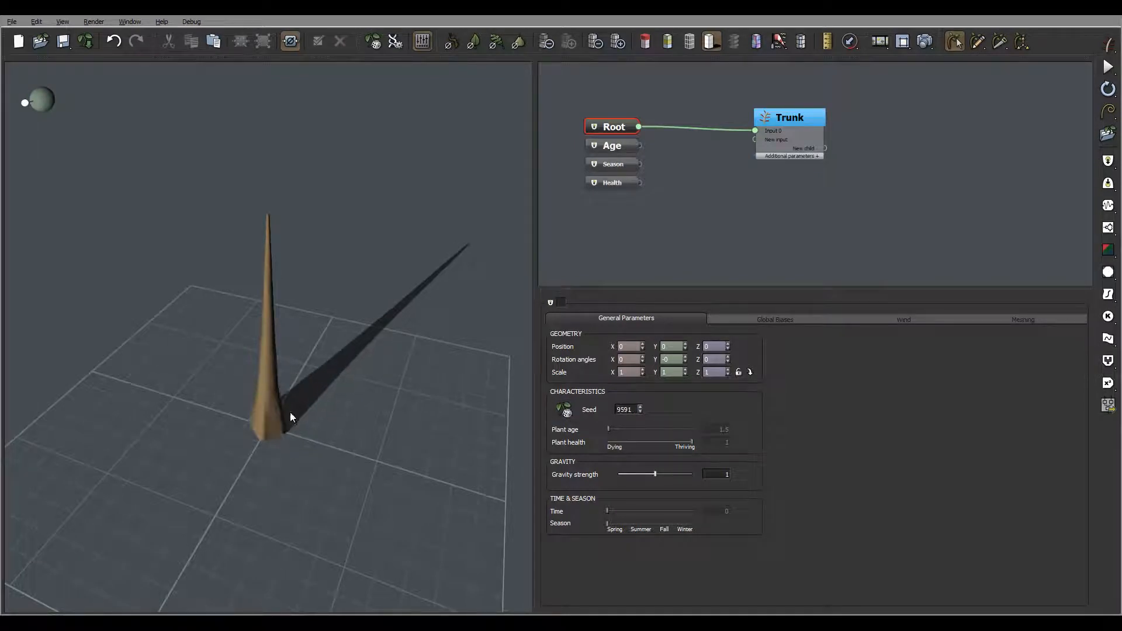
drag(289, 412, 374, 356)
drag(313, 407, 359, 450)
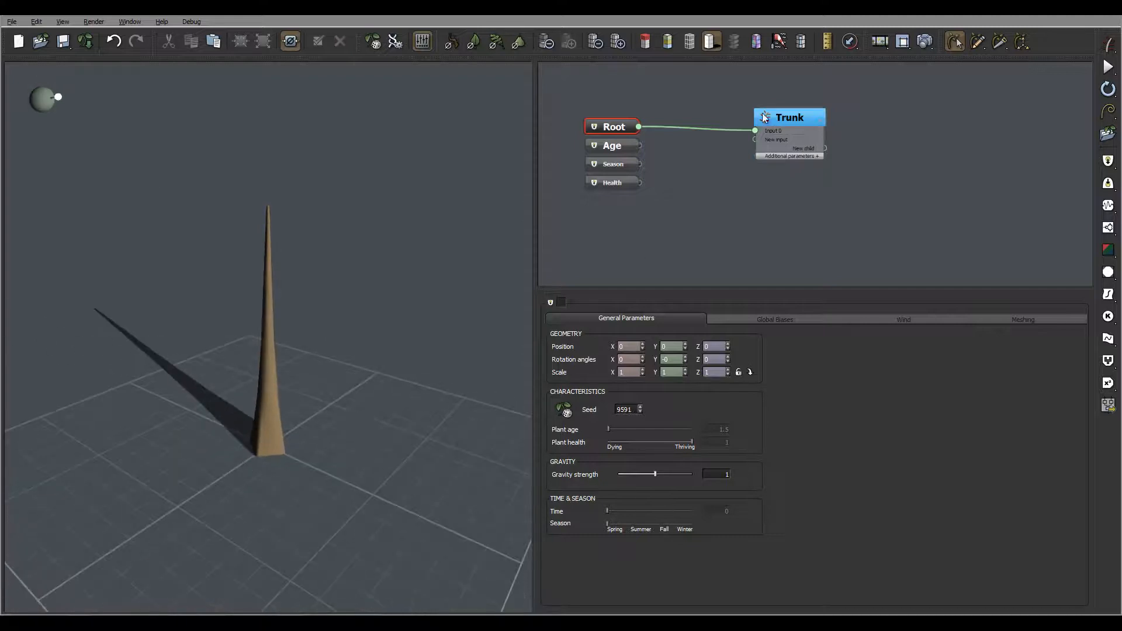
Step: On the Trunk node's influences, enable Local Bias 1 and set its type to Curl
click(806, 114)
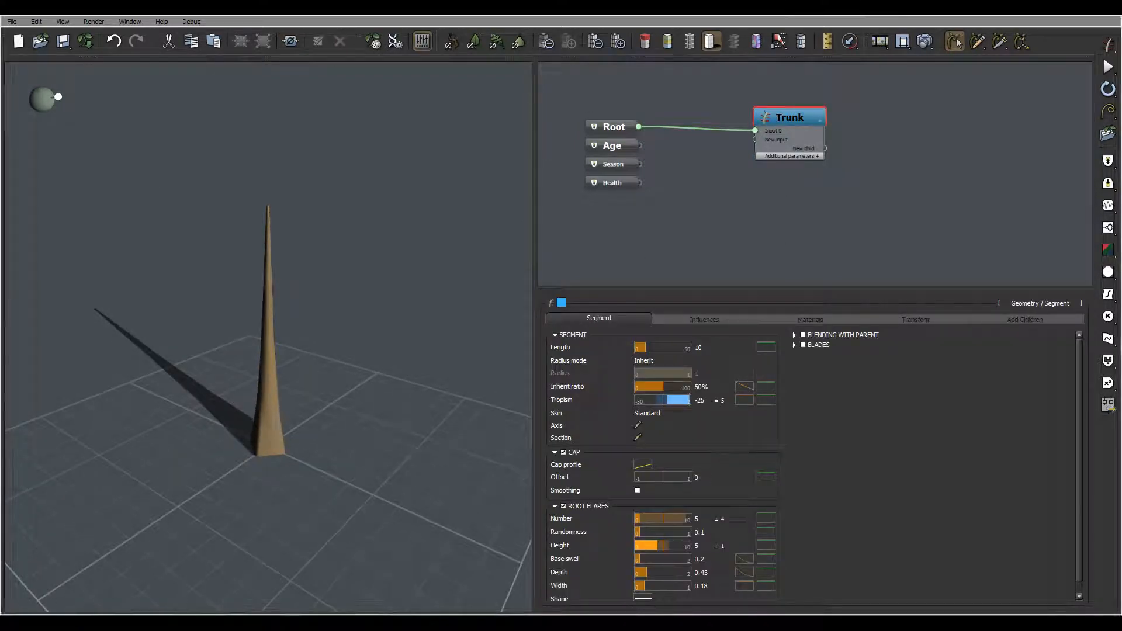
click(690, 319)
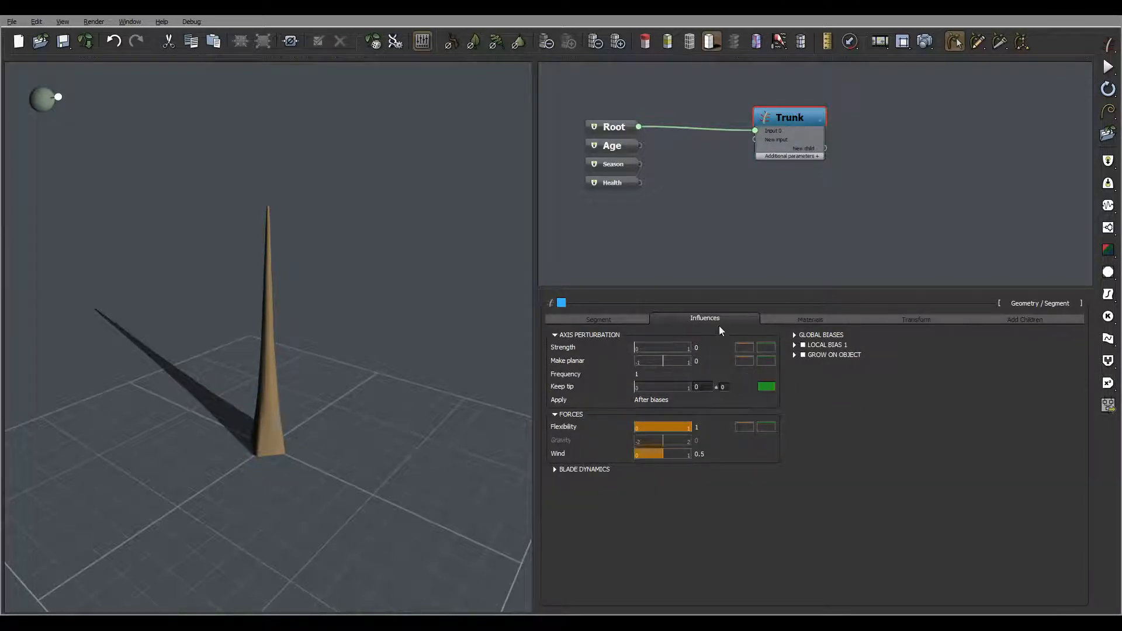
drag(118, 335, 236, 316)
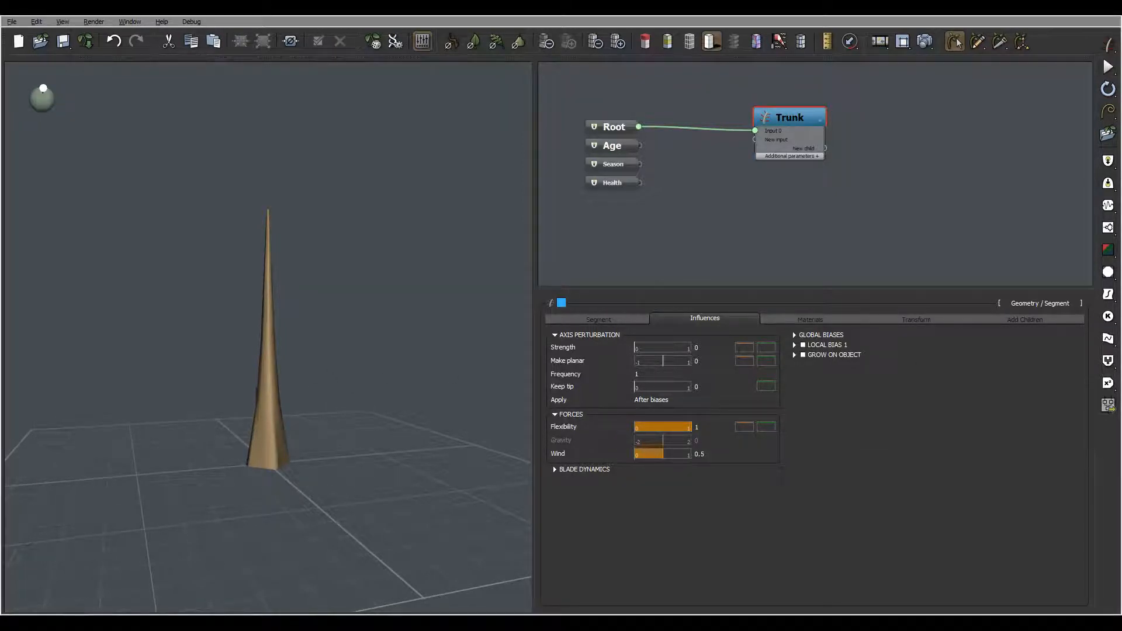
click(803, 345)
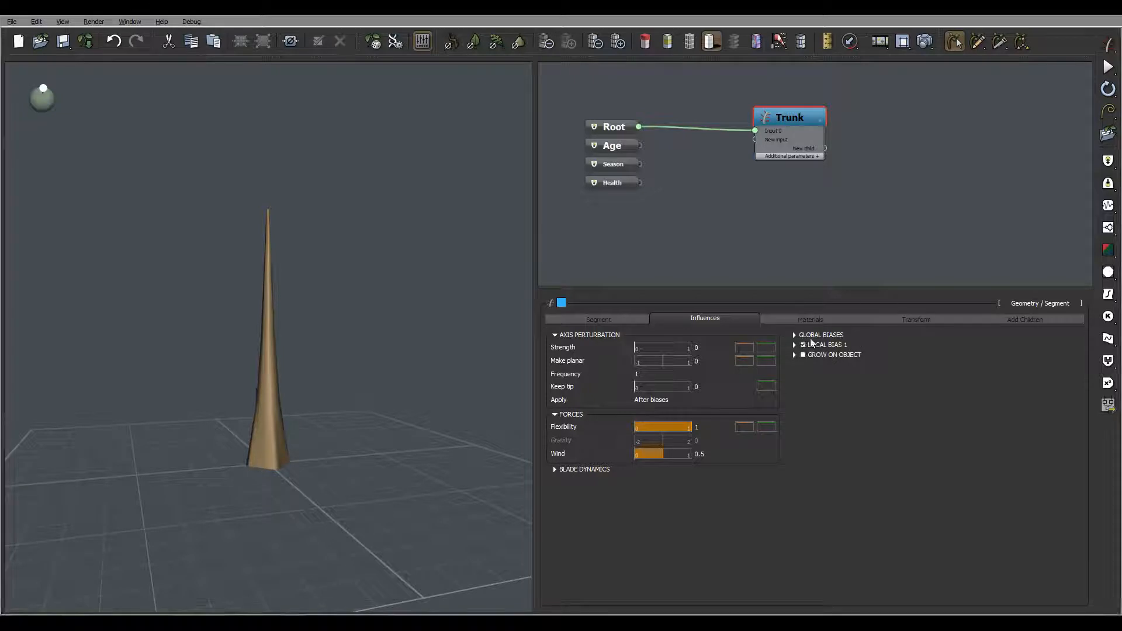
click(794, 345)
drag(885, 359, 918, 354)
click(914, 347)
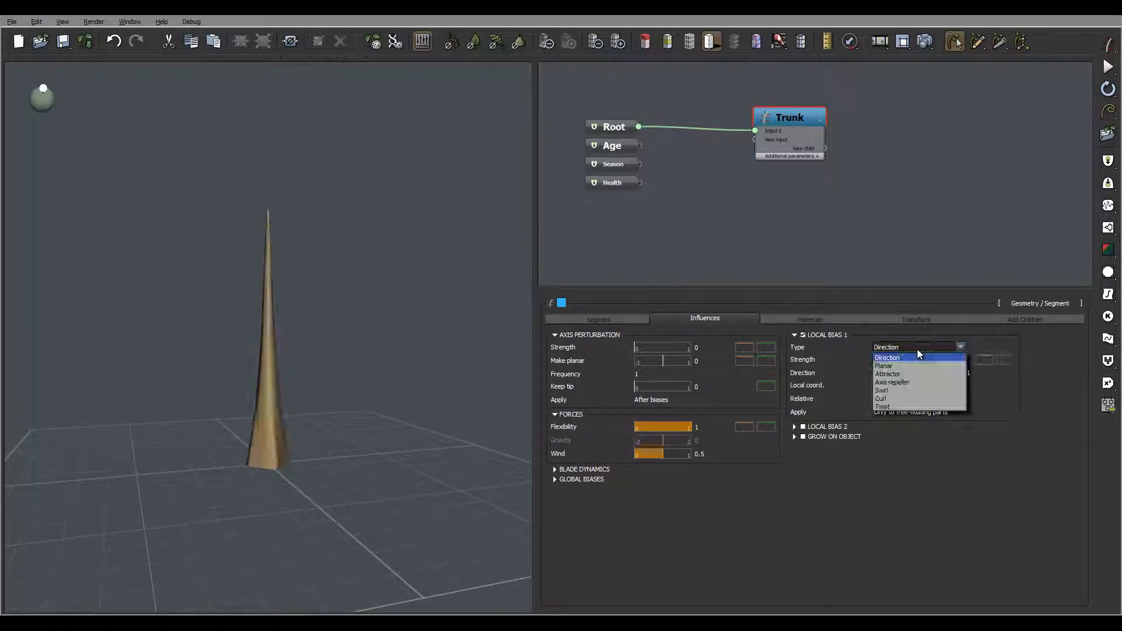
click(916, 400)
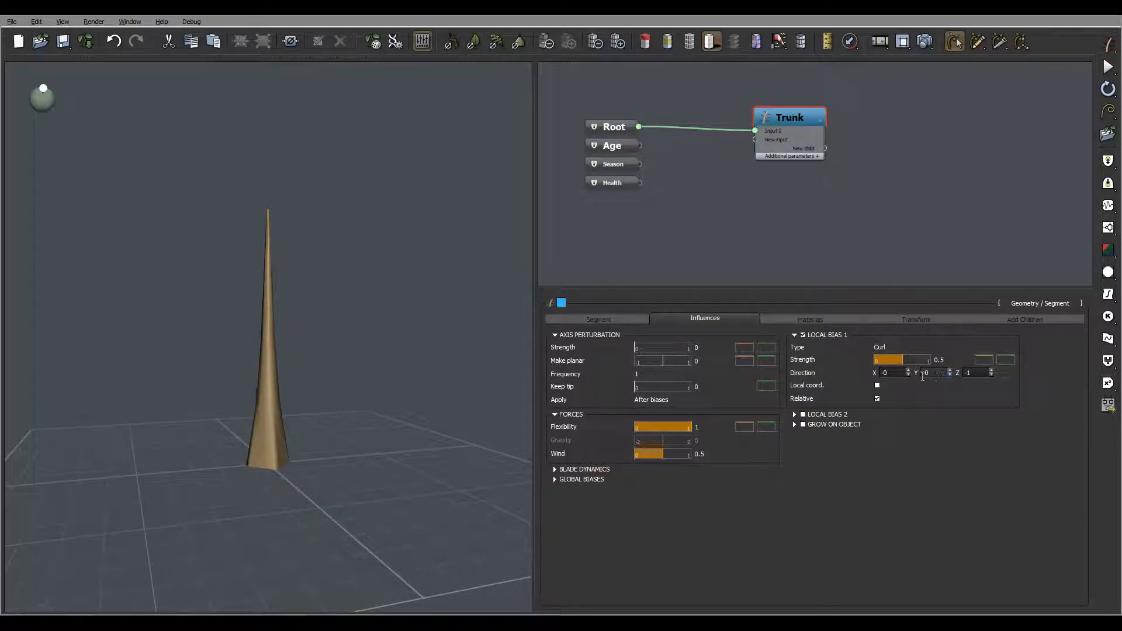
Step: Toggle the curl bias's Local coord. option on and off
click(877, 385)
click(877, 385)
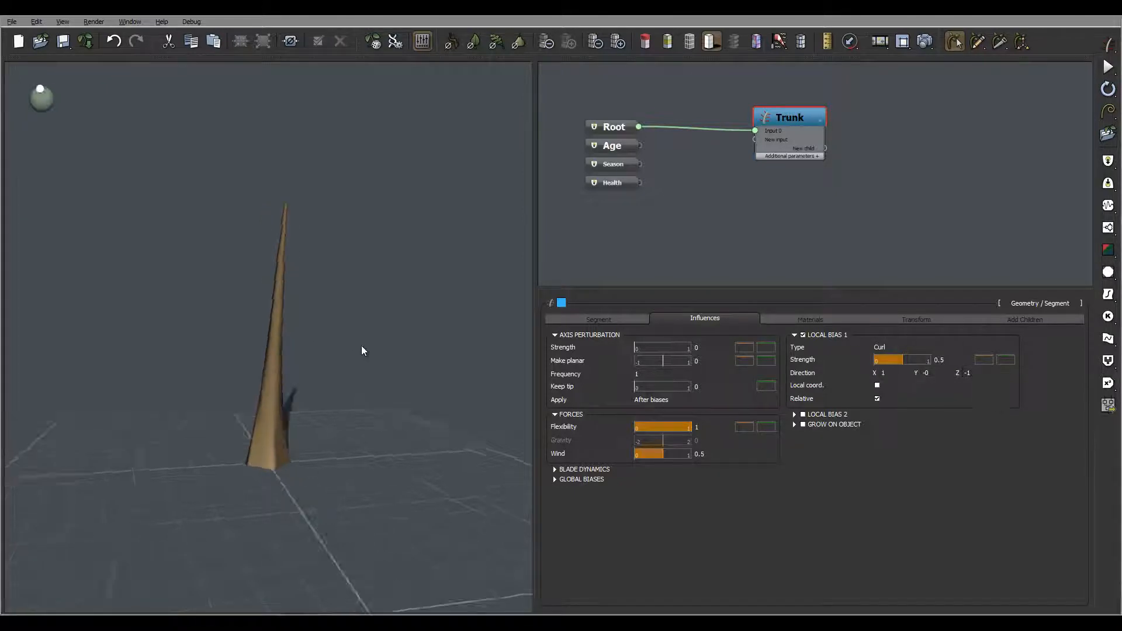
drag(362, 345, 431, 348)
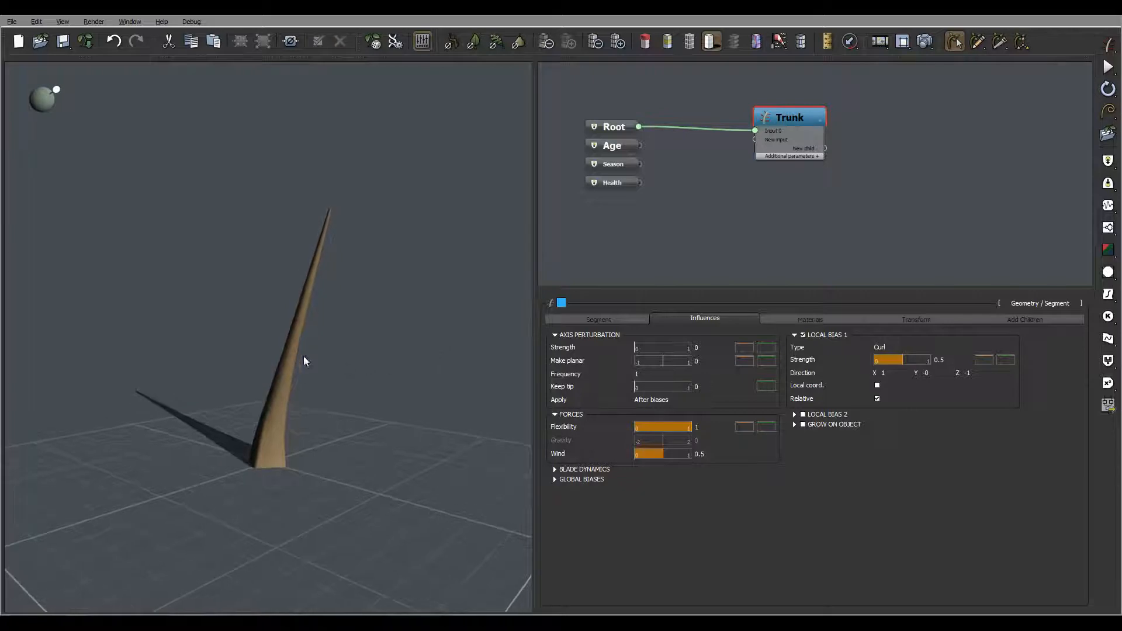
drag(304, 356, 399, 353)
right_drag(399, 352, 403, 346)
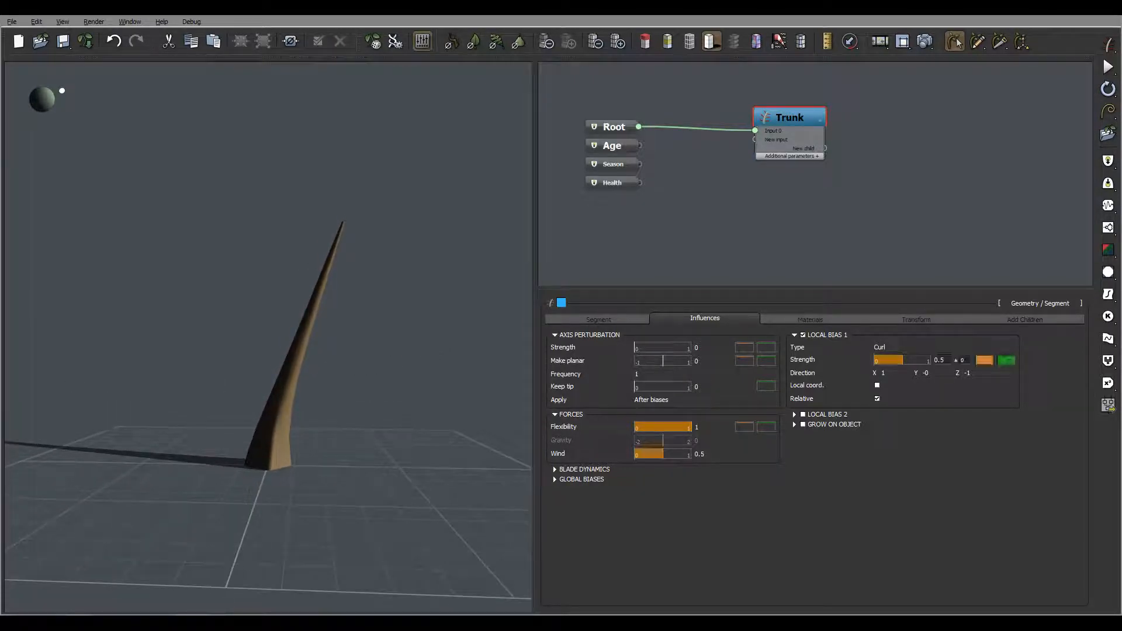
right_drag(195, 236, 290, 275)
click(11, 22)
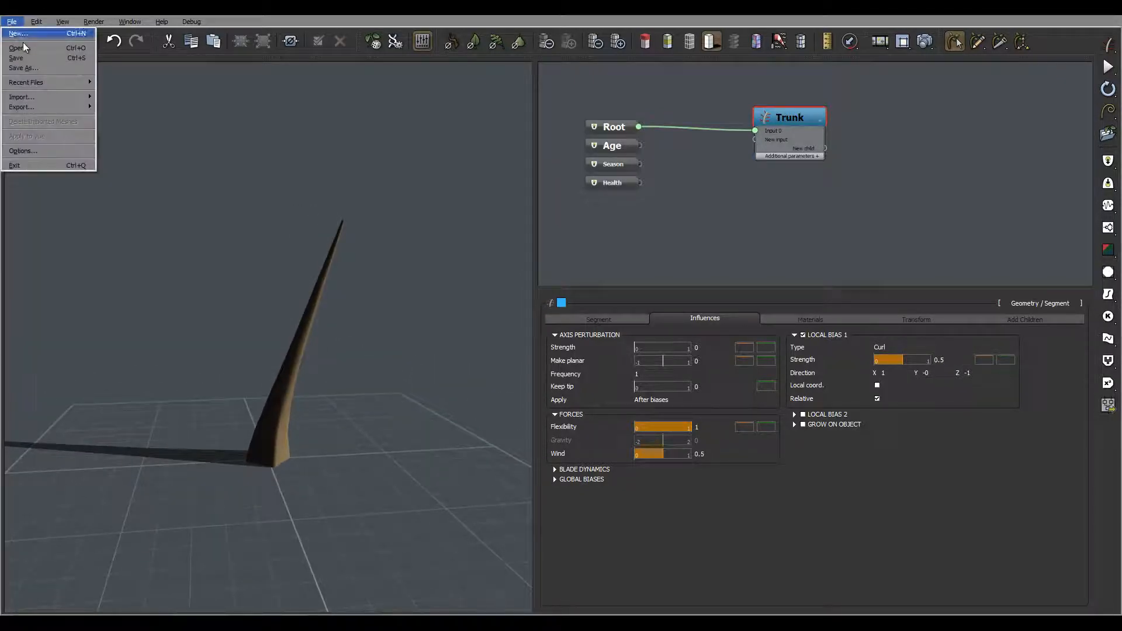
click(42, 152)
double_click(358, 228)
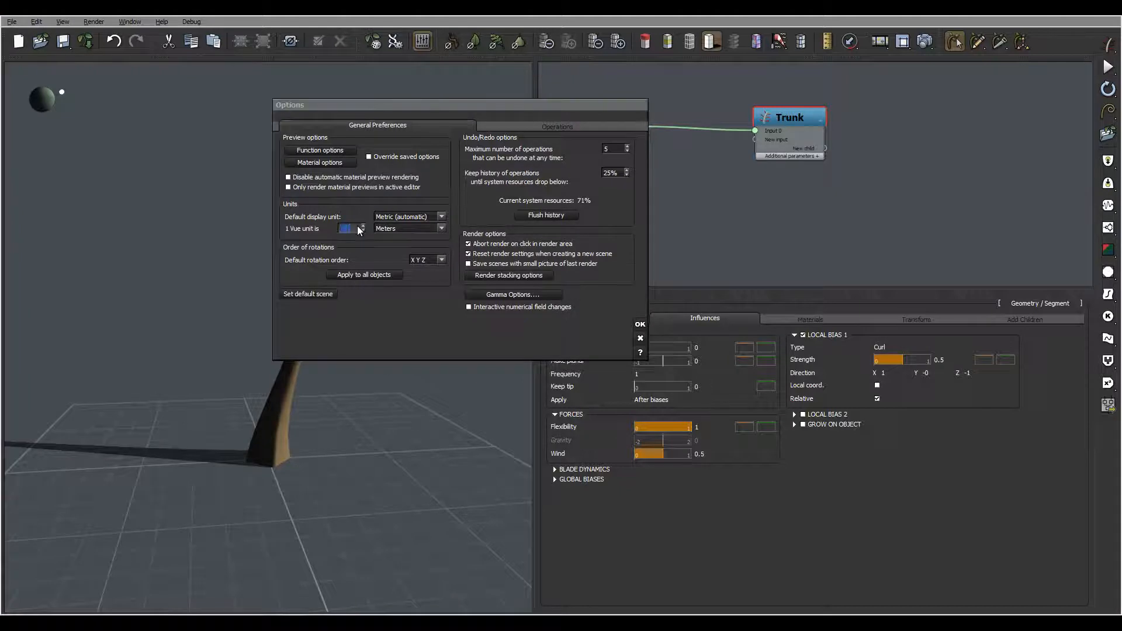
click(640, 324)
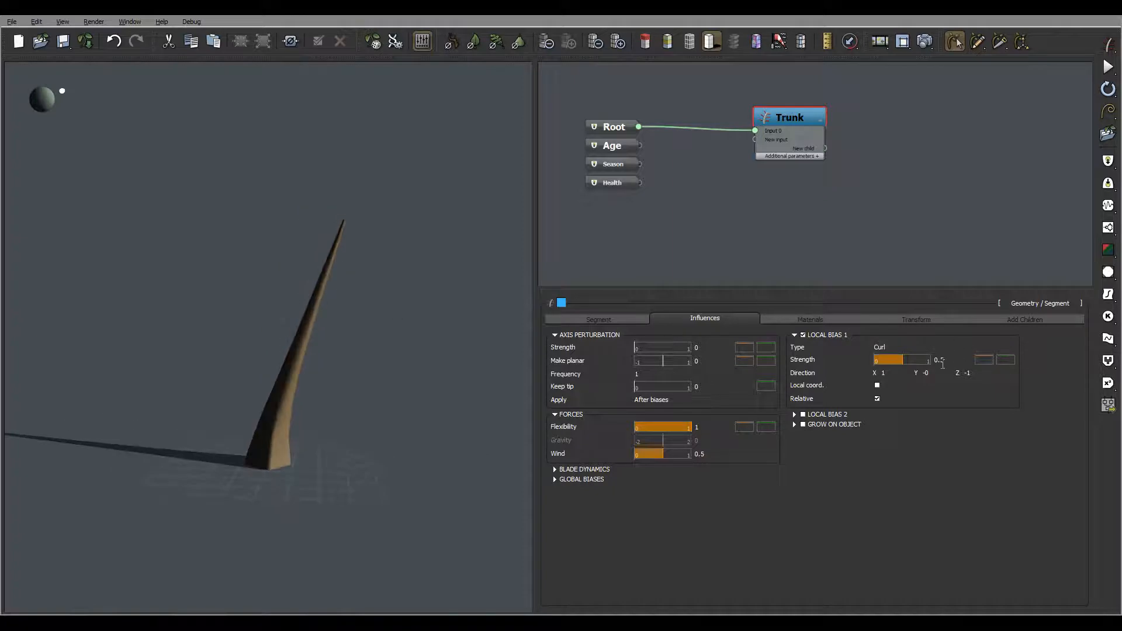
Step: Try to set a variance on the curl bias Strength
click(939, 360)
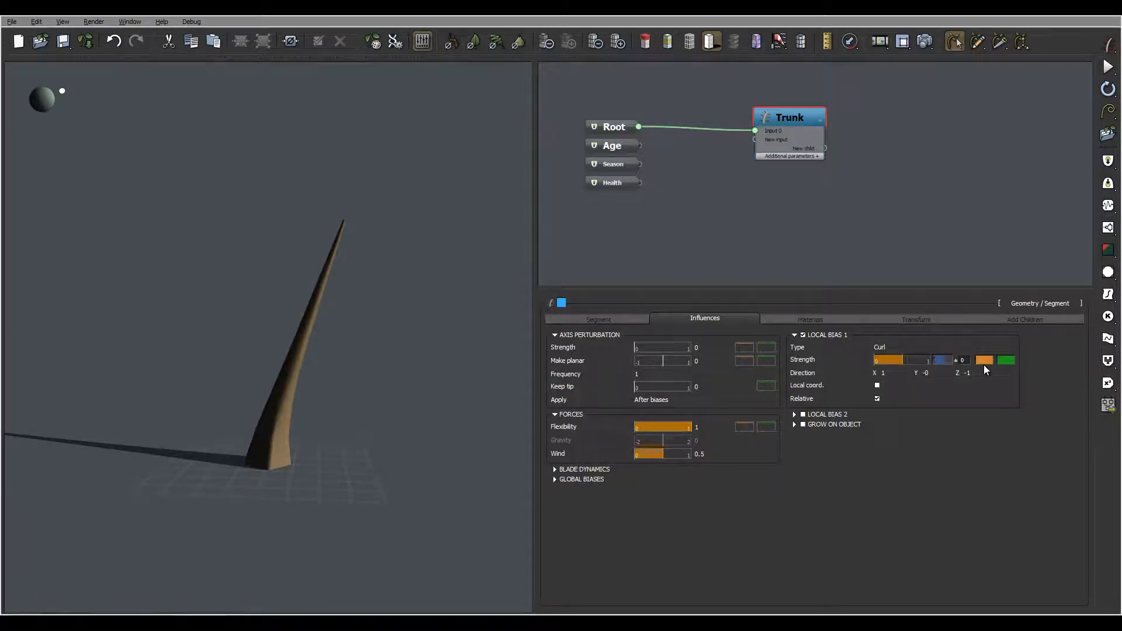
click(994, 423)
click(963, 362)
double_click(963, 362)
click(696, 361)
drag(190, 371, 426, 351)
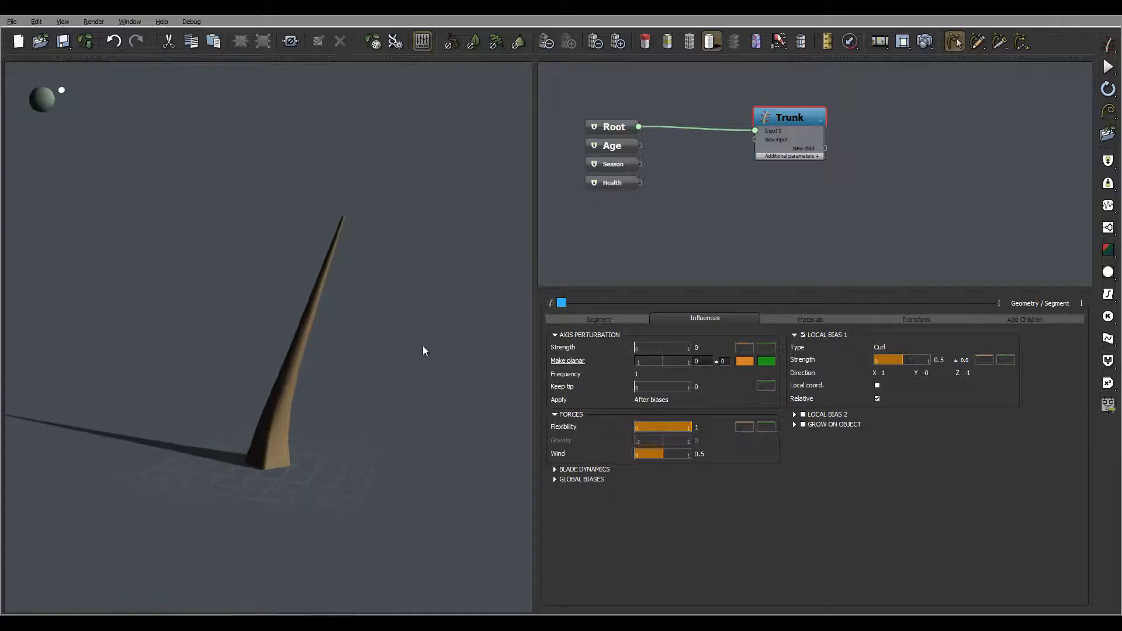
Step: Open the trunk's Tropism profile curve and drag its start keypoint down to about -0.97
click(598, 318)
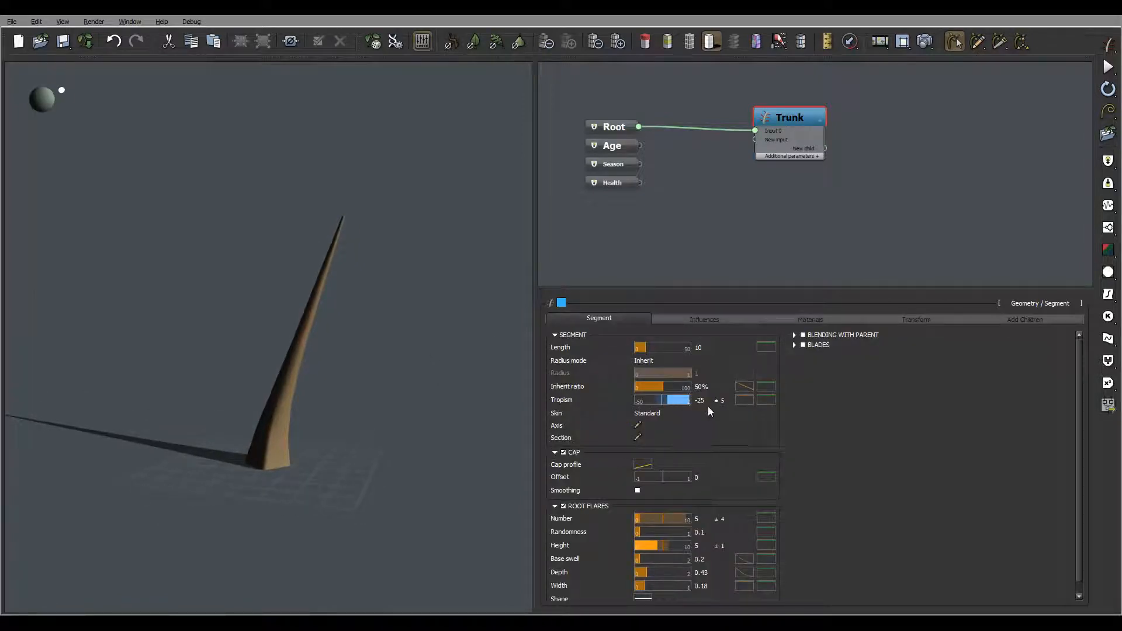
click(749, 400)
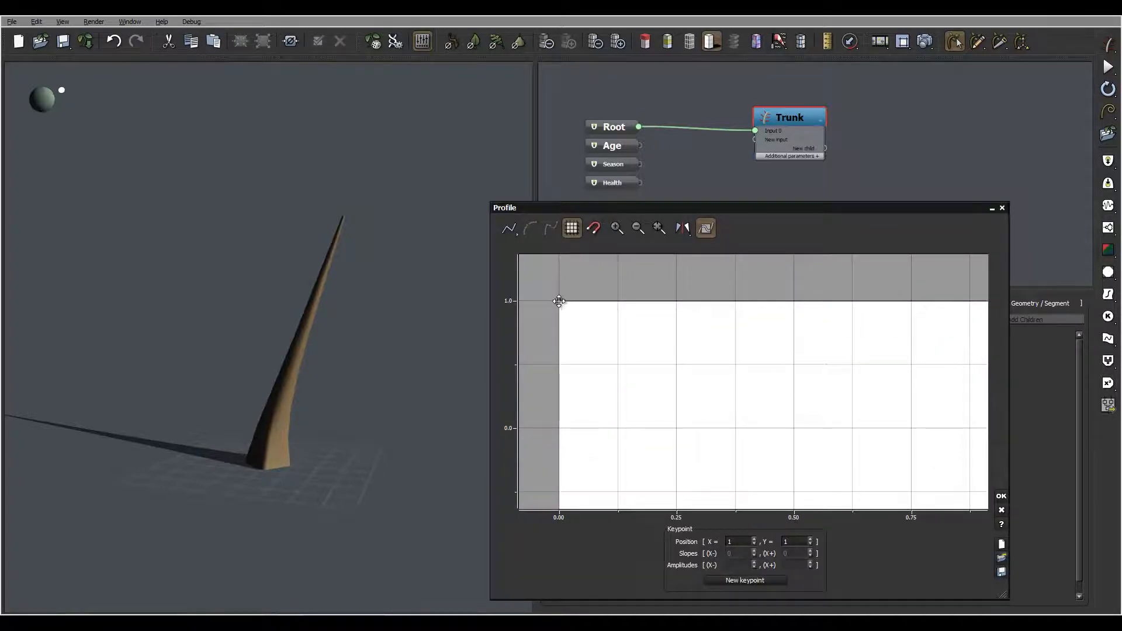
drag(558, 301, 538, 508)
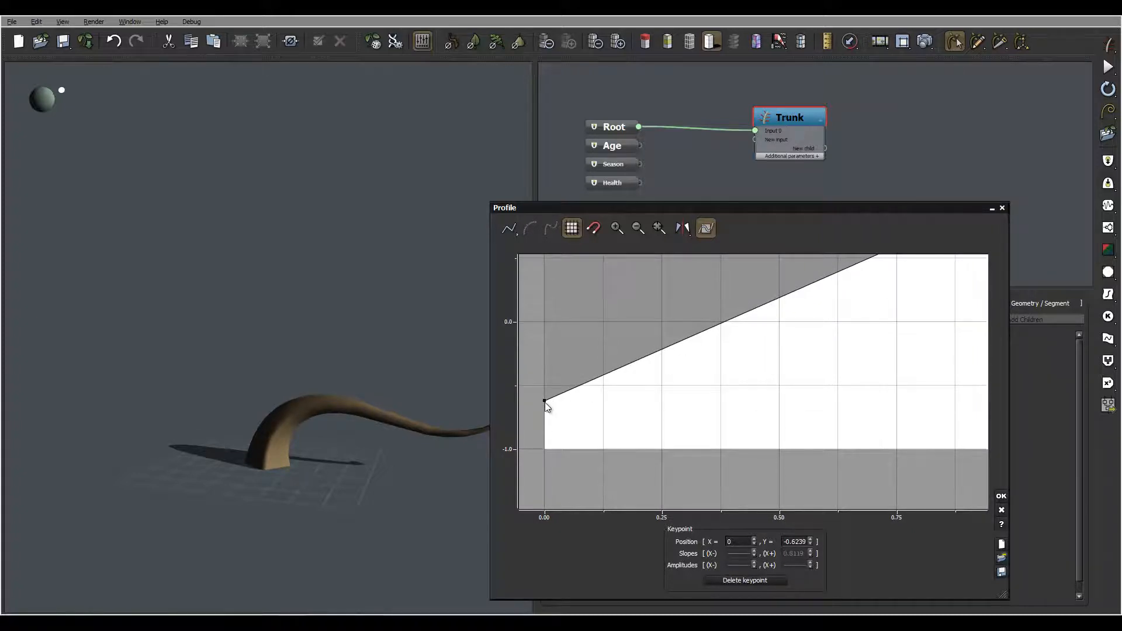
drag(545, 401, 533, 445)
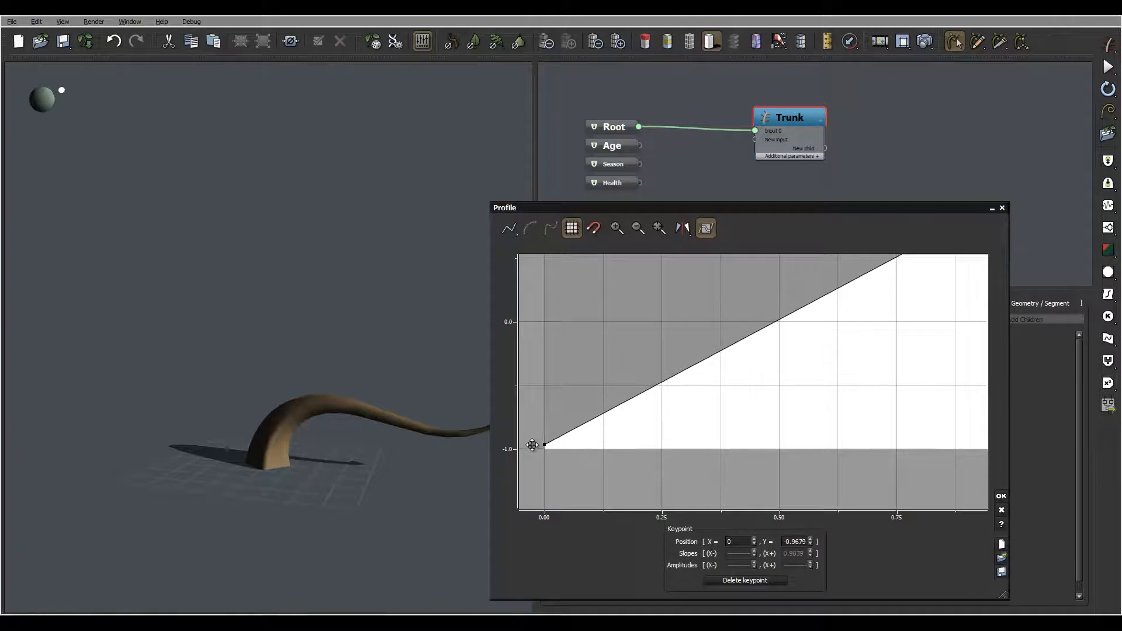
click(347, 356)
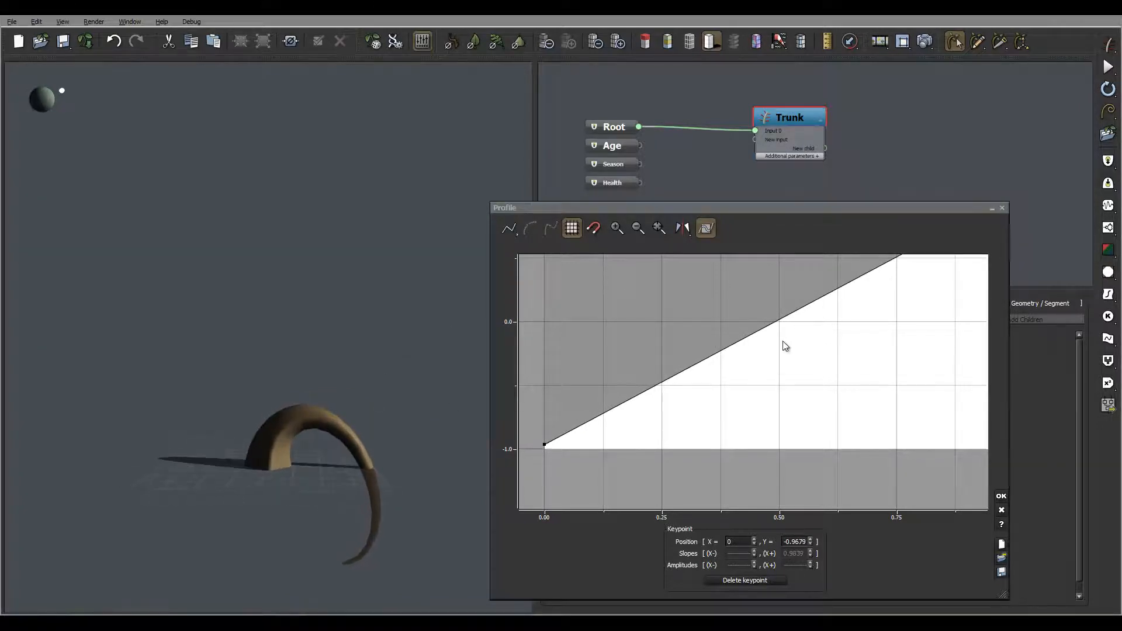
Step: Add and shape keypoints on the Tropism profile, placing one at about 0.51, 0.98
drag(751, 339, 752, 388)
middle_drag(876, 313, 769, 389)
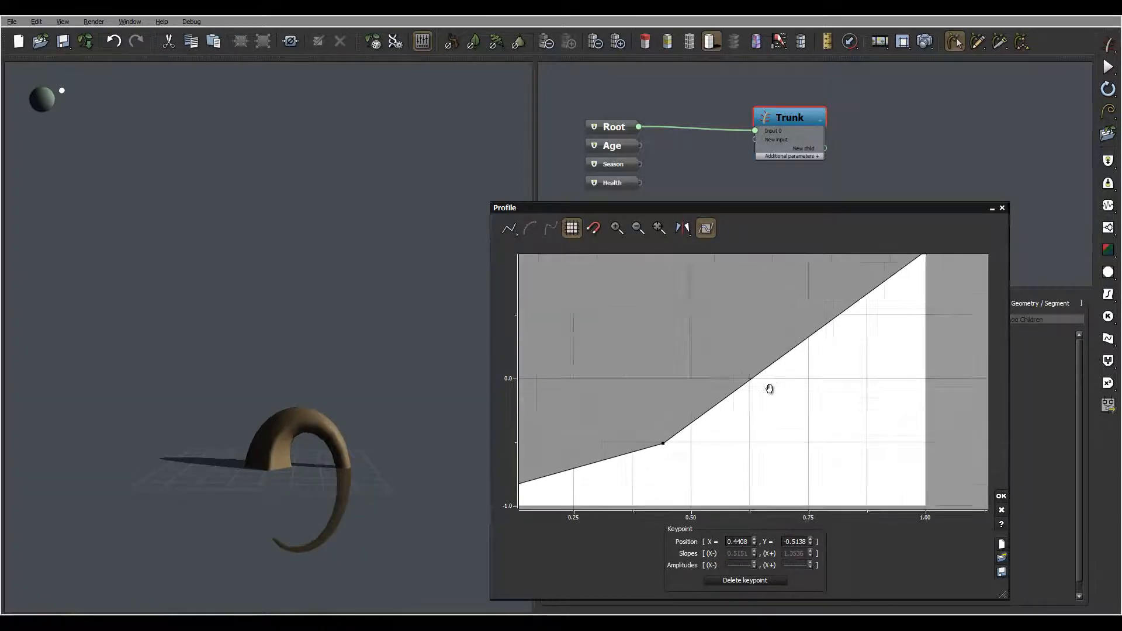
click(831, 376)
drag(831, 375, 731, 295)
middle_drag(724, 325, 823, 252)
drag(765, 416, 695, 389)
middle_drag(710, 451, 851, 321)
drag(808, 321, 773, 324)
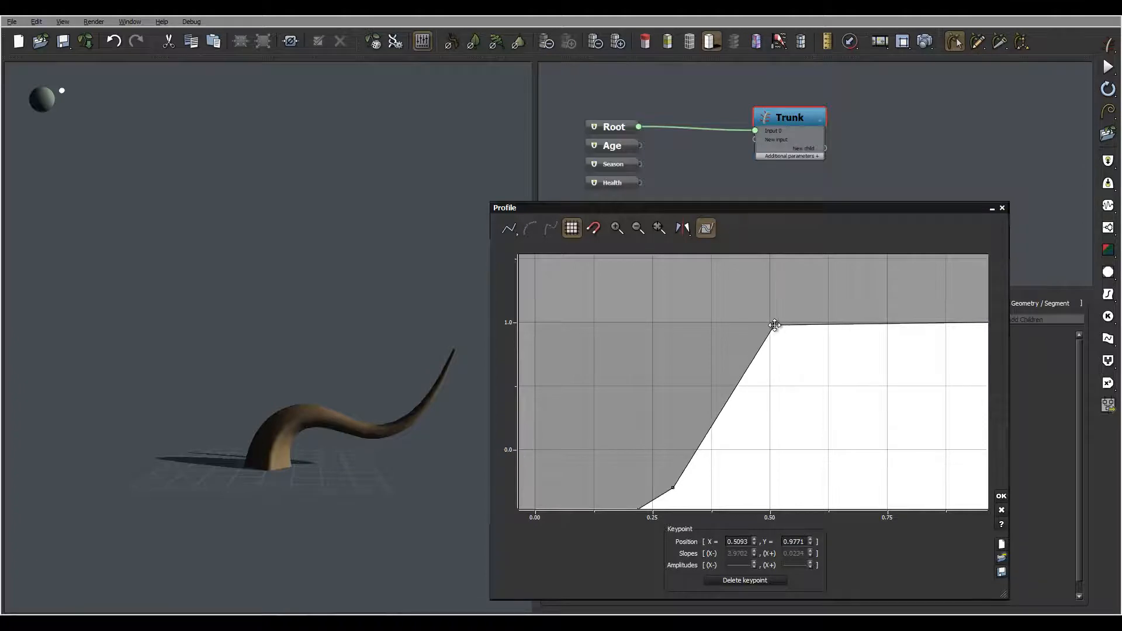
Step: Move the middle Tropism keypoint to about 0.31, -0.32 and confirm the profile
drag(348, 380, 443, 384)
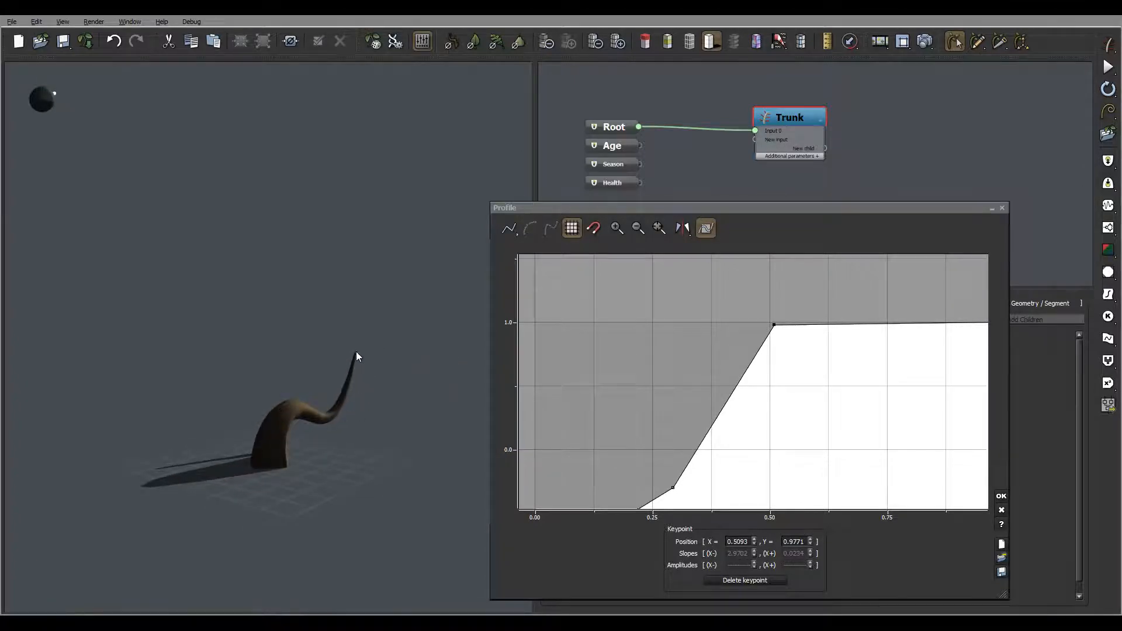
drag(358, 355, 369, 390)
middle_drag(688, 473, 686, 395)
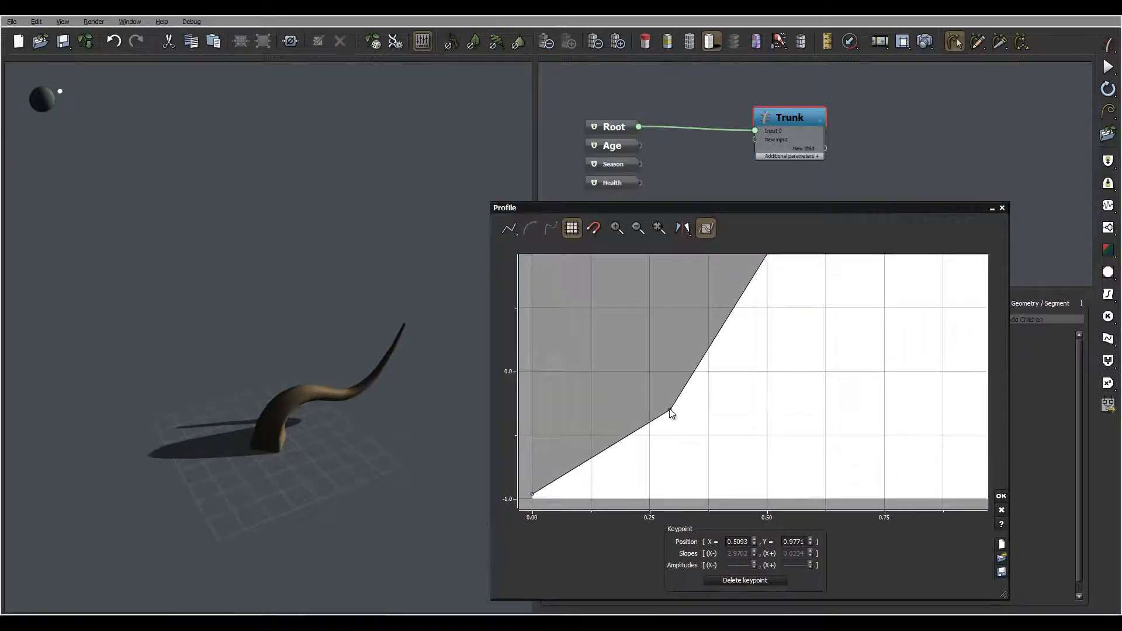
mouse_move(670, 411)
mouse_down()
mouse_move(629, 392)
mouse_move(679, 413)
mouse_up()
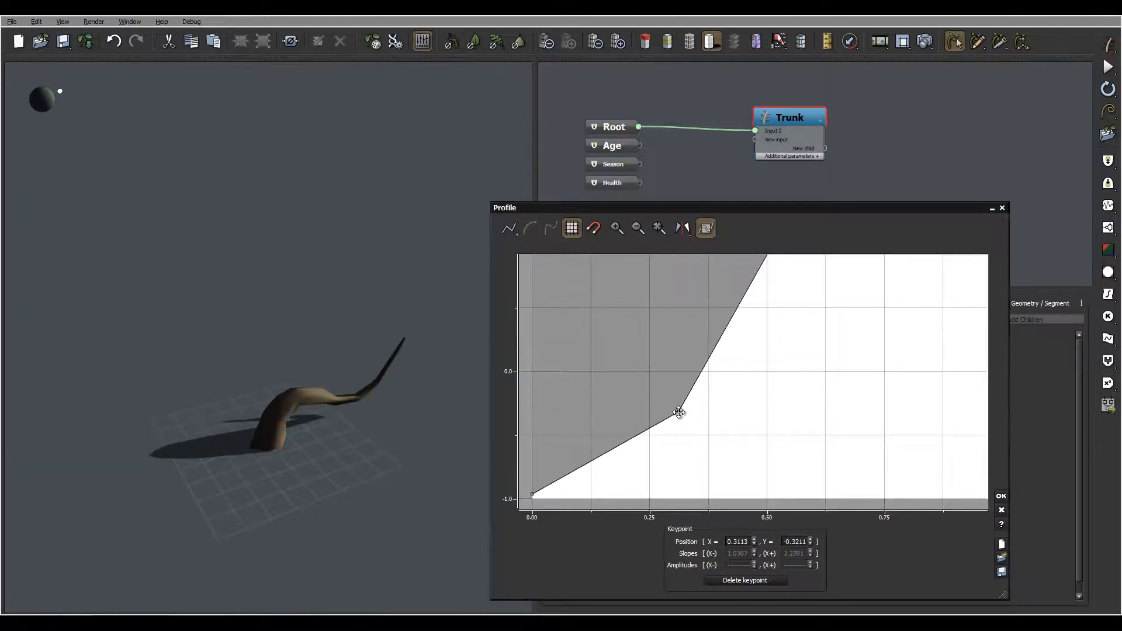
right_drag(324, 278, 281, 381)
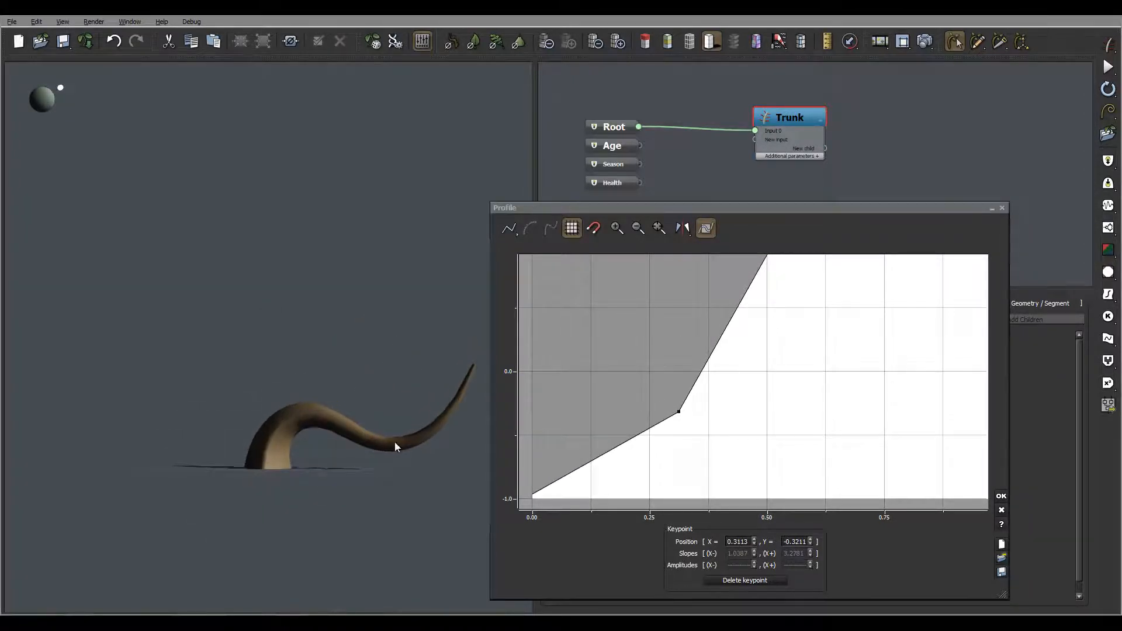
right_drag(395, 447, 197, 428)
click(1001, 496)
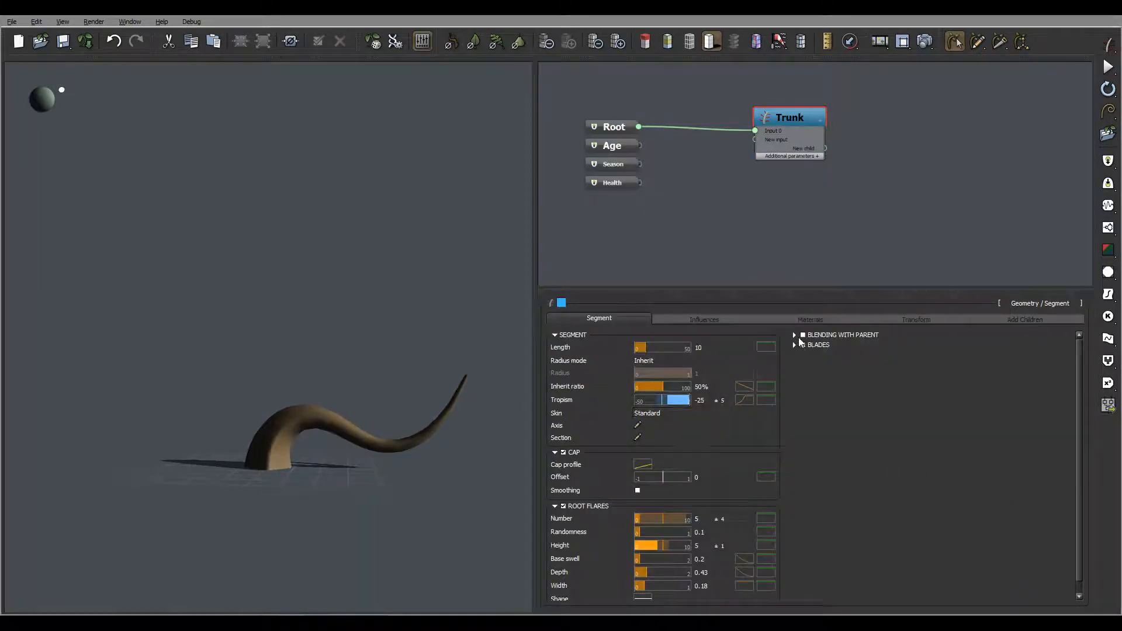
Step: Review the trunk's Influences and Materials settings
click(698, 319)
right_drag(331, 372, 252, 476)
drag(348, 364, 292, 383)
drag(38, 98, 328, 269)
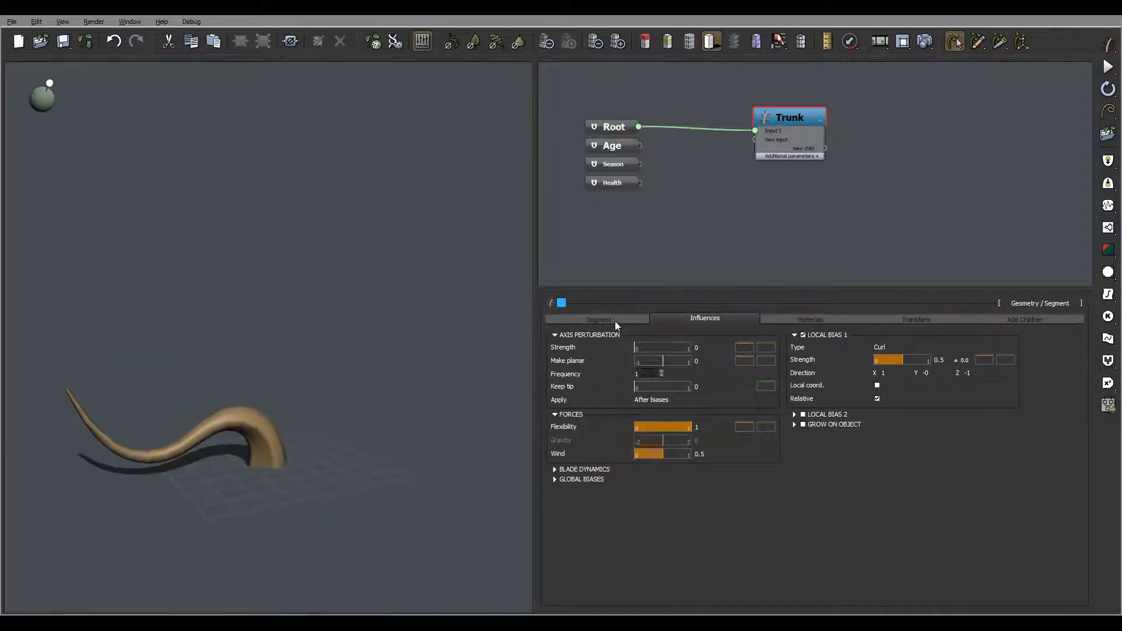
click(819, 320)
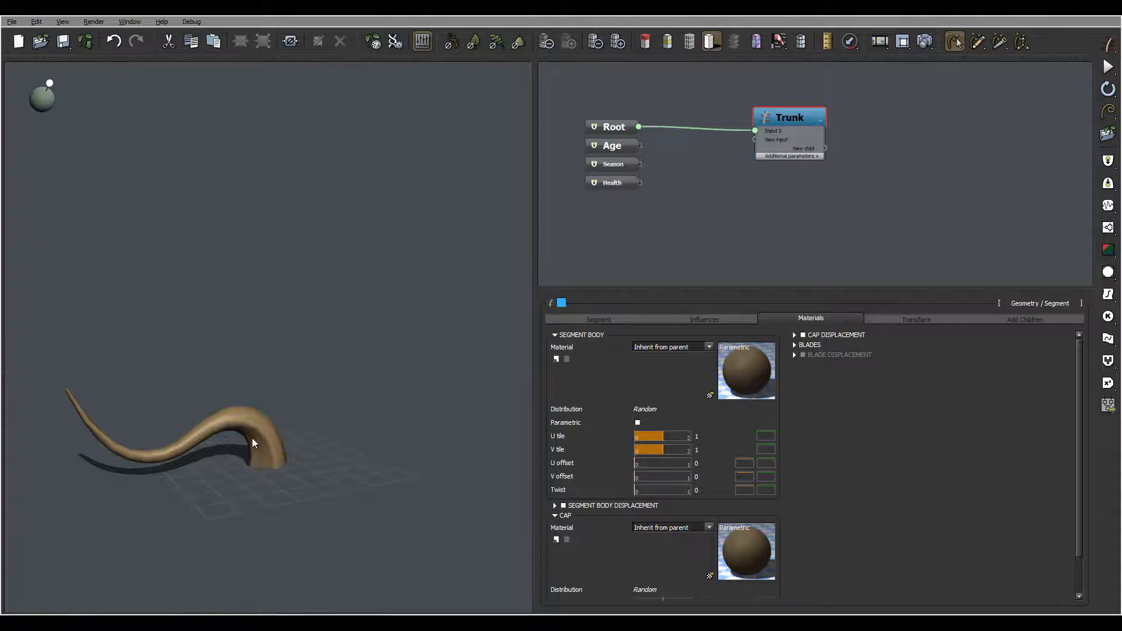
scroll(248, 432, up, 5)
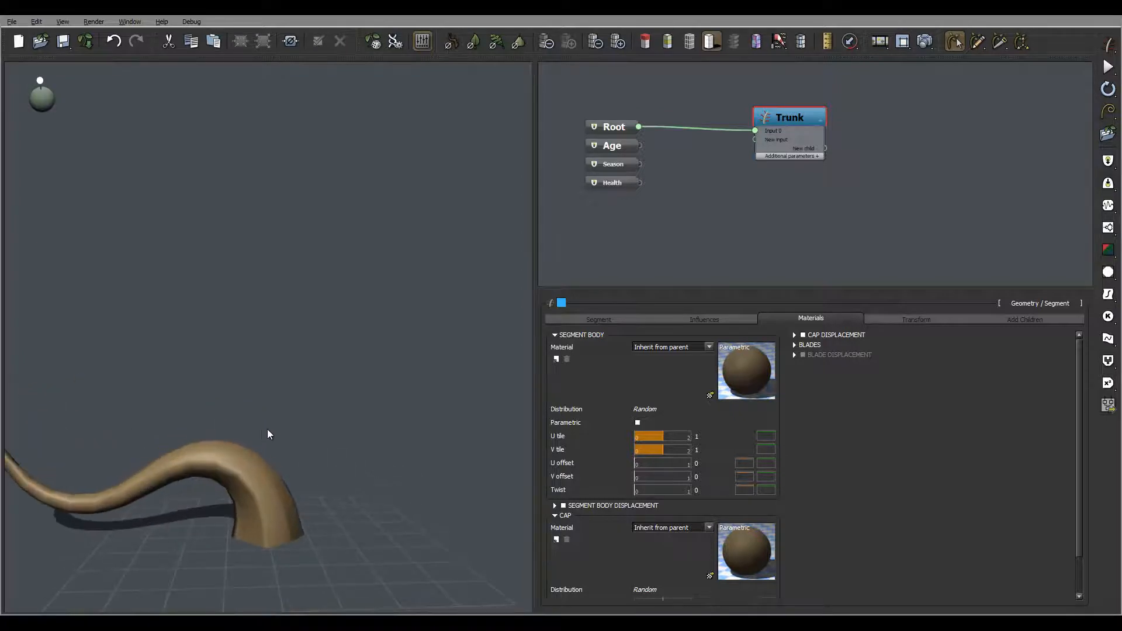
Step: Enable Segment Body Displacement in the trunk's Materials settings
drag(269, 507, 365, 376)
scroll(373, 393, up, 2)
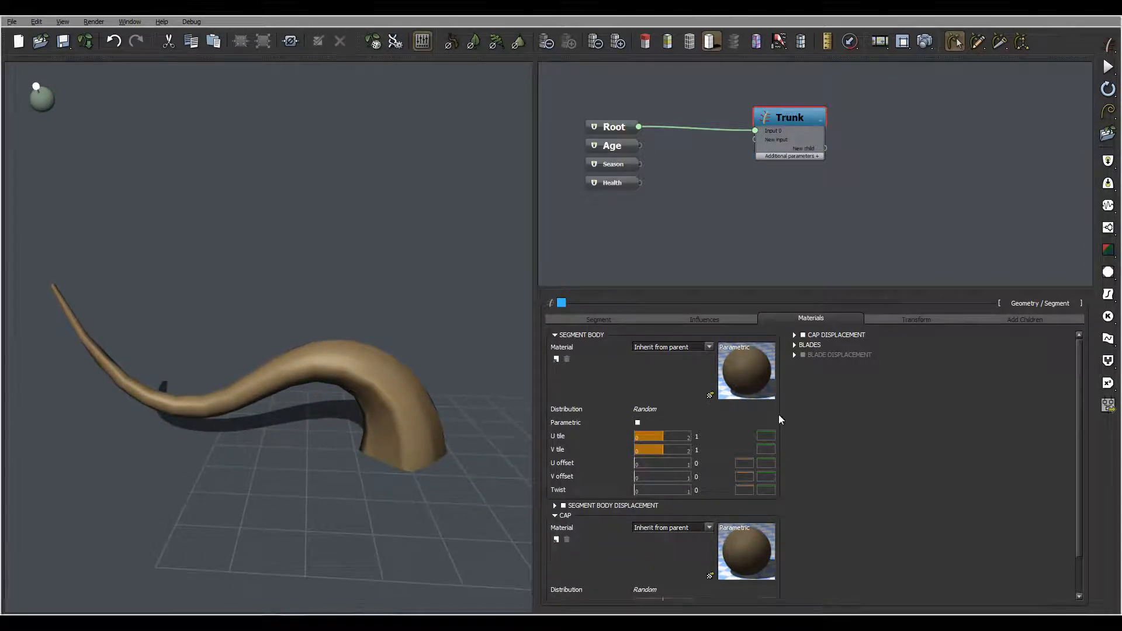
drag(342, 368, 278, 374)
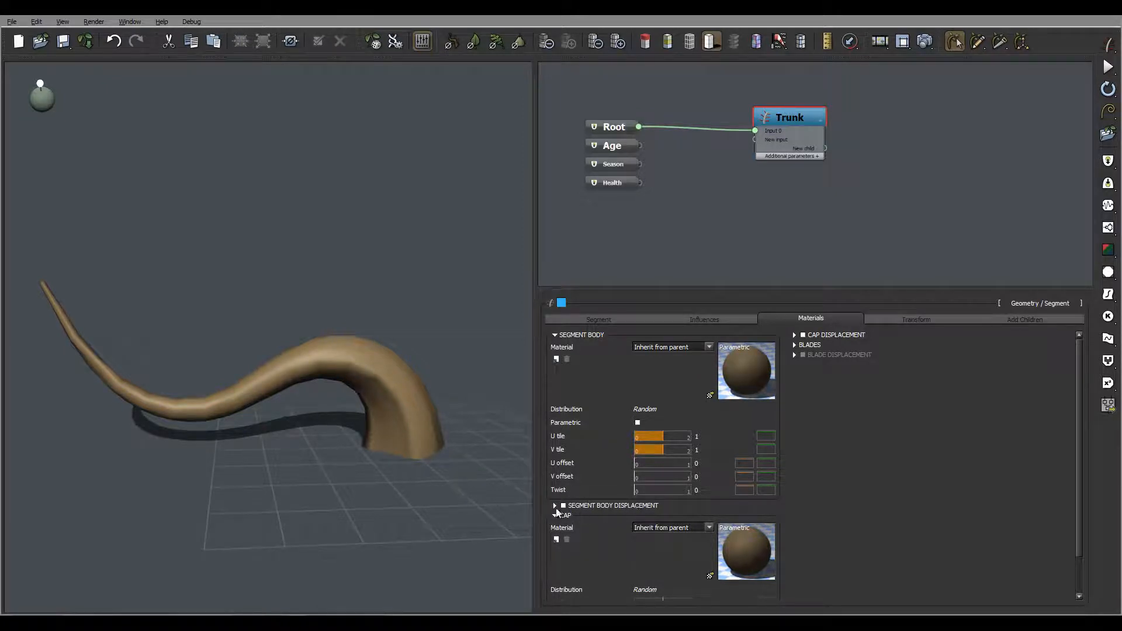
click(563, 506)
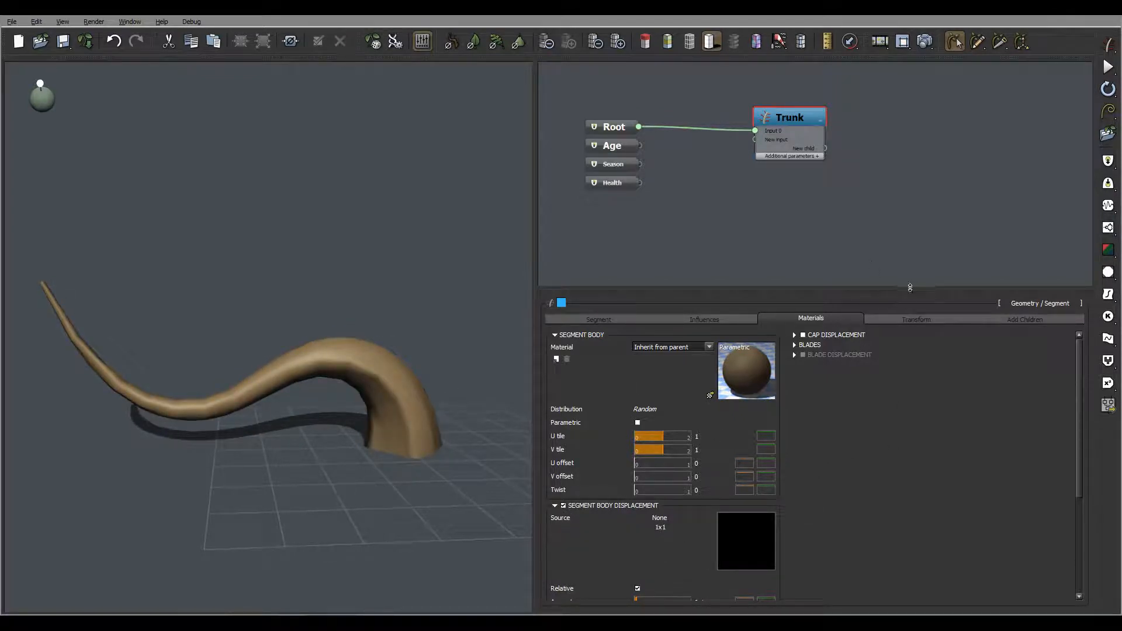
drag(909, 288, 902, 204)
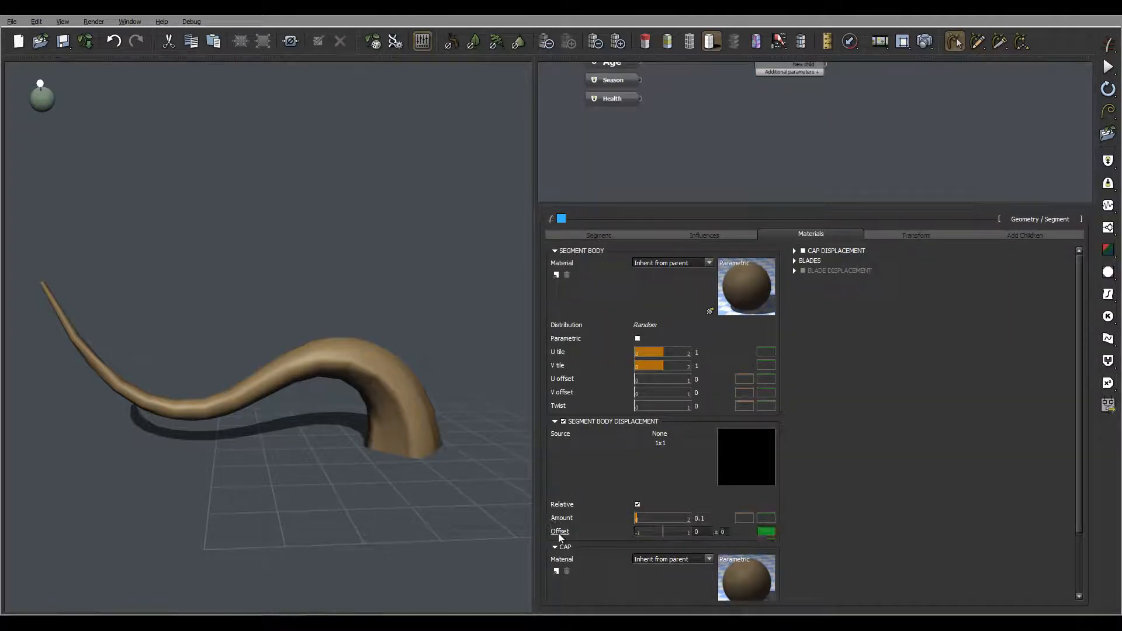
Step: Connect a parameter node to the displacement Source to expose it on the Trunk node
right_click(564, 439)
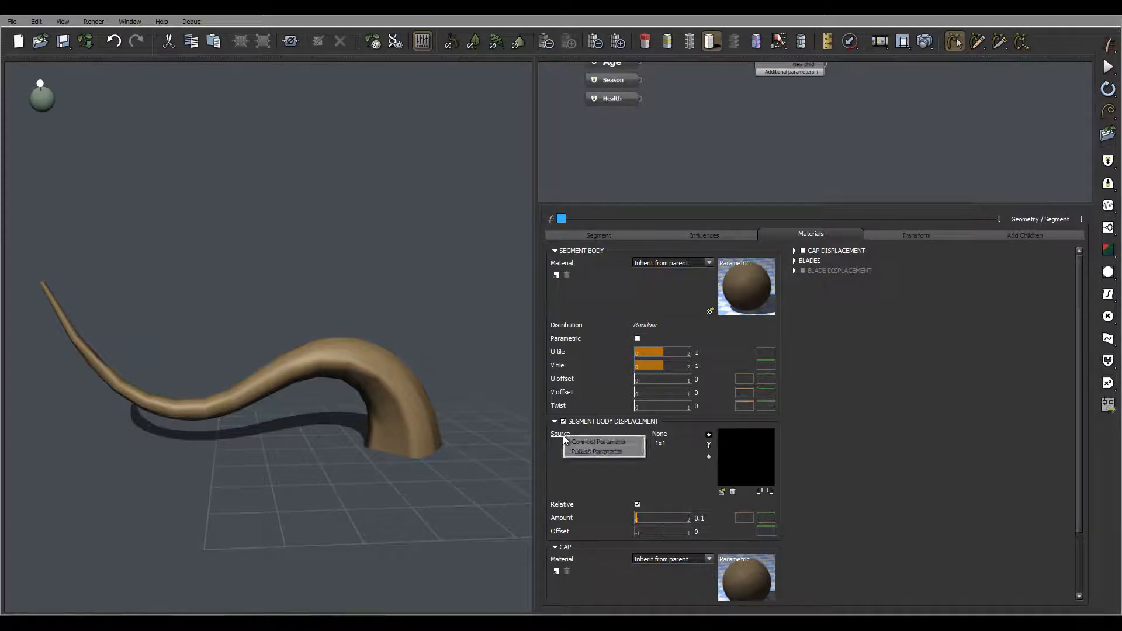
click(598, 442)
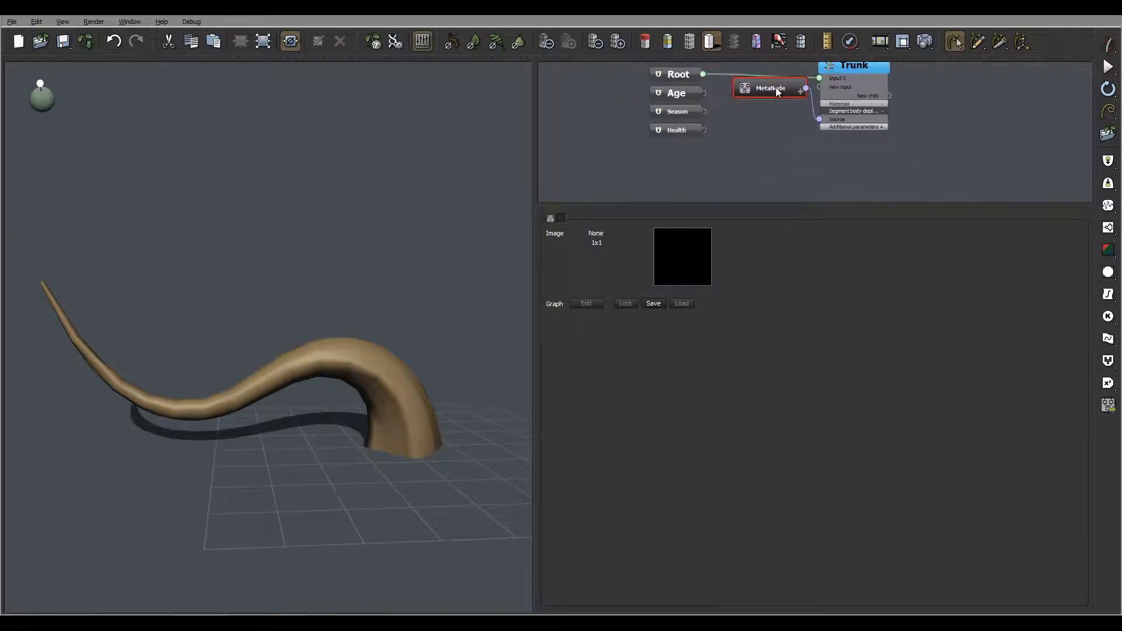
middle_drag(901, 166, 900, 155)
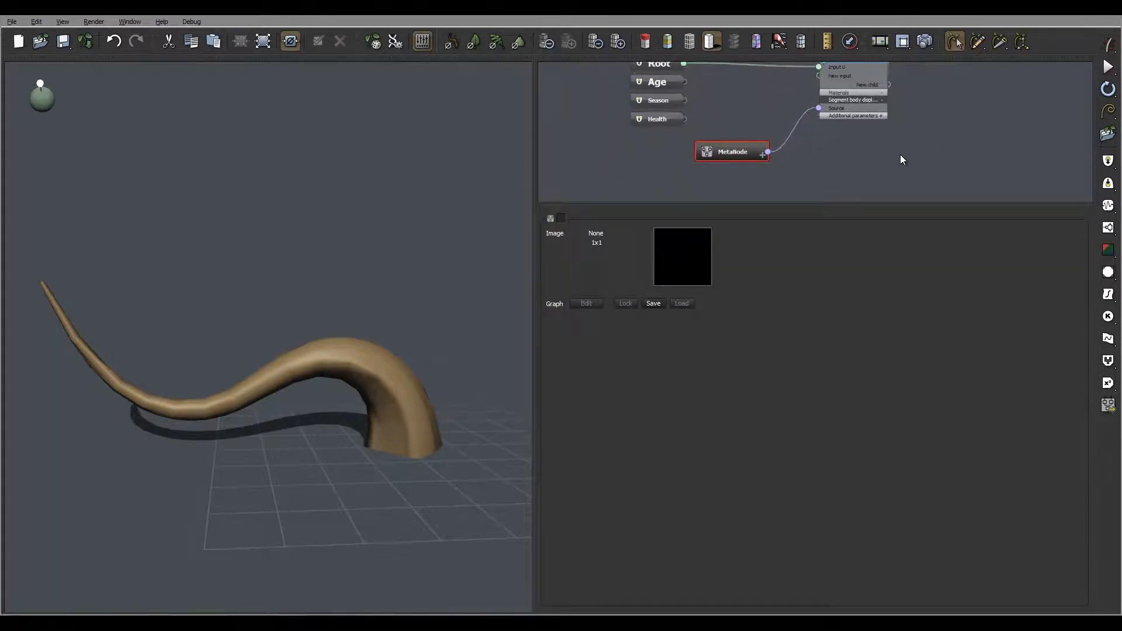
drag(867, 204, 870, 328)
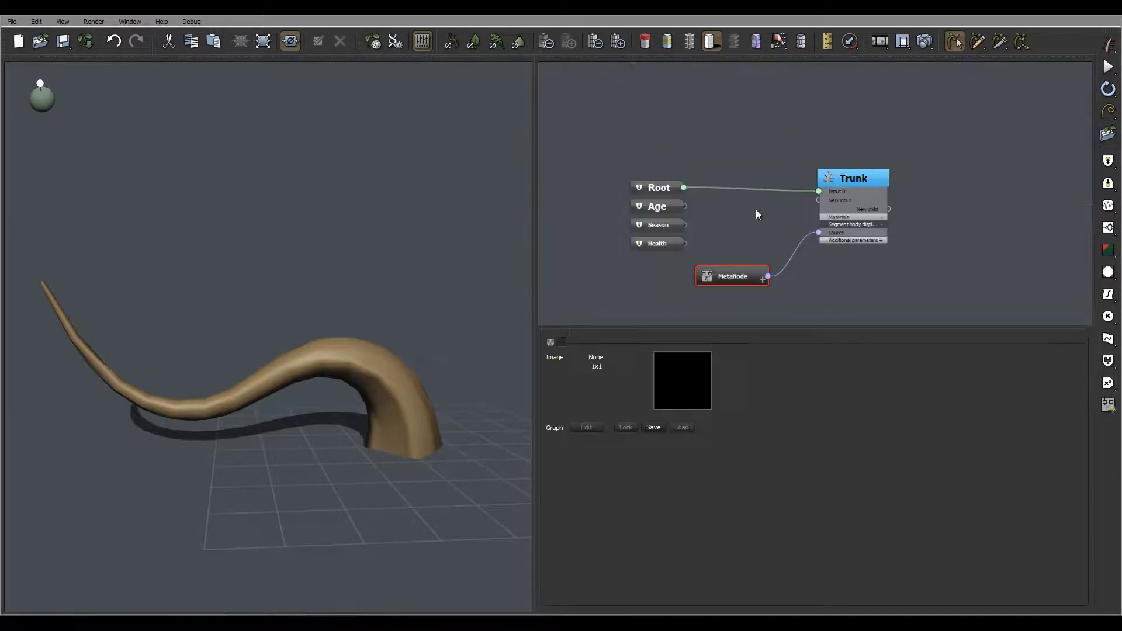
middle_drag(896, 279, 874, 198)
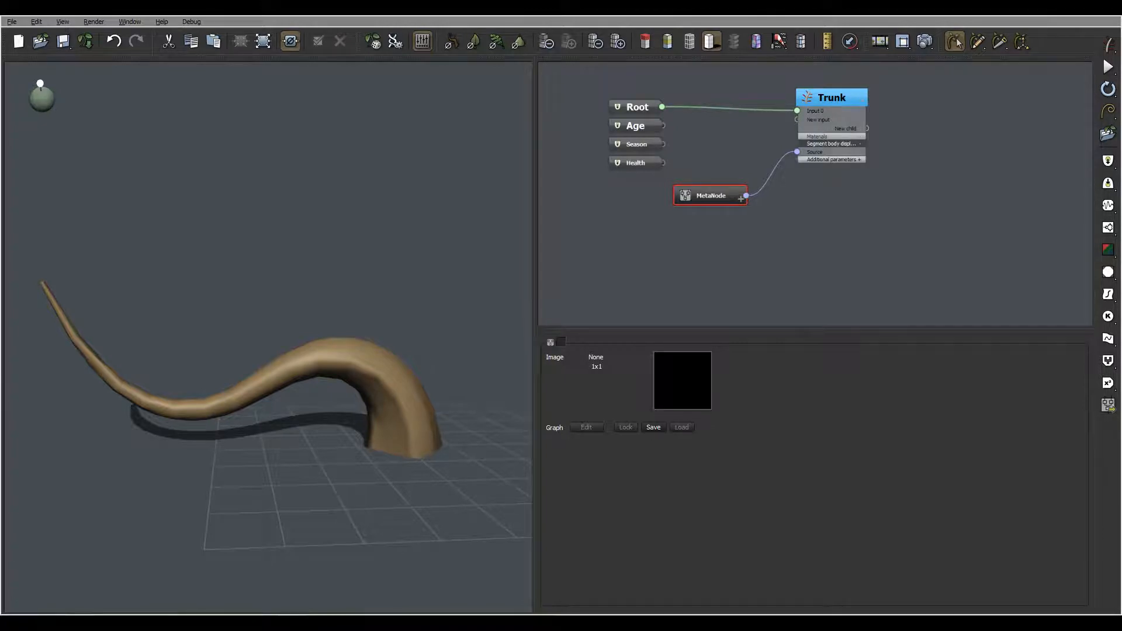
Step: Add a Perlin noise node to the graph and switch its type to Gradient
right_click(643, 237)
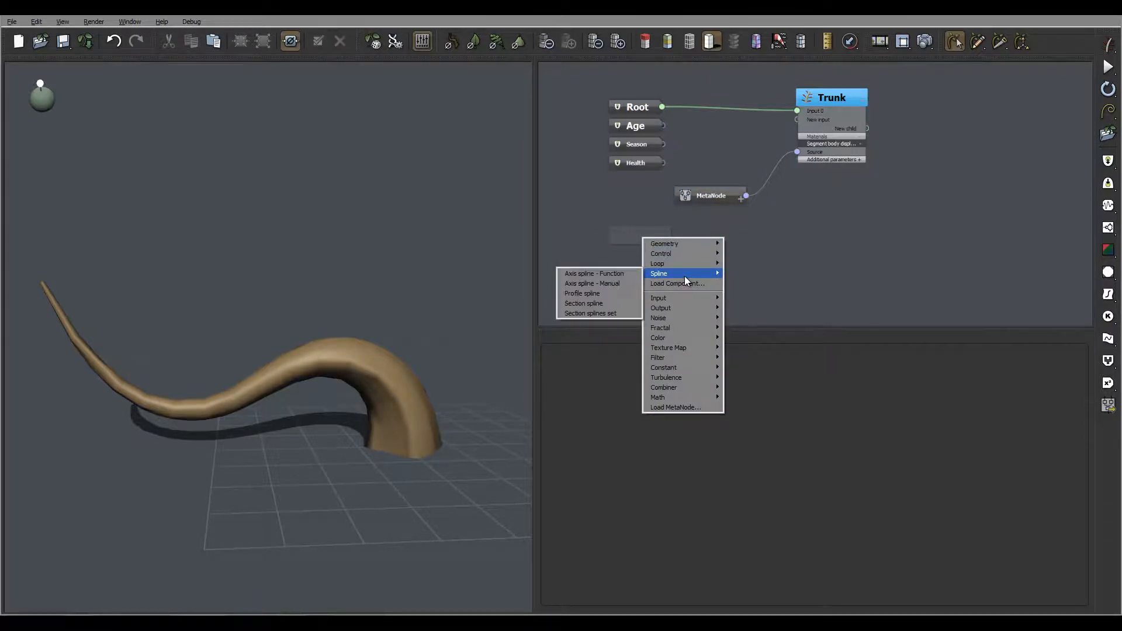
click(632, 236)
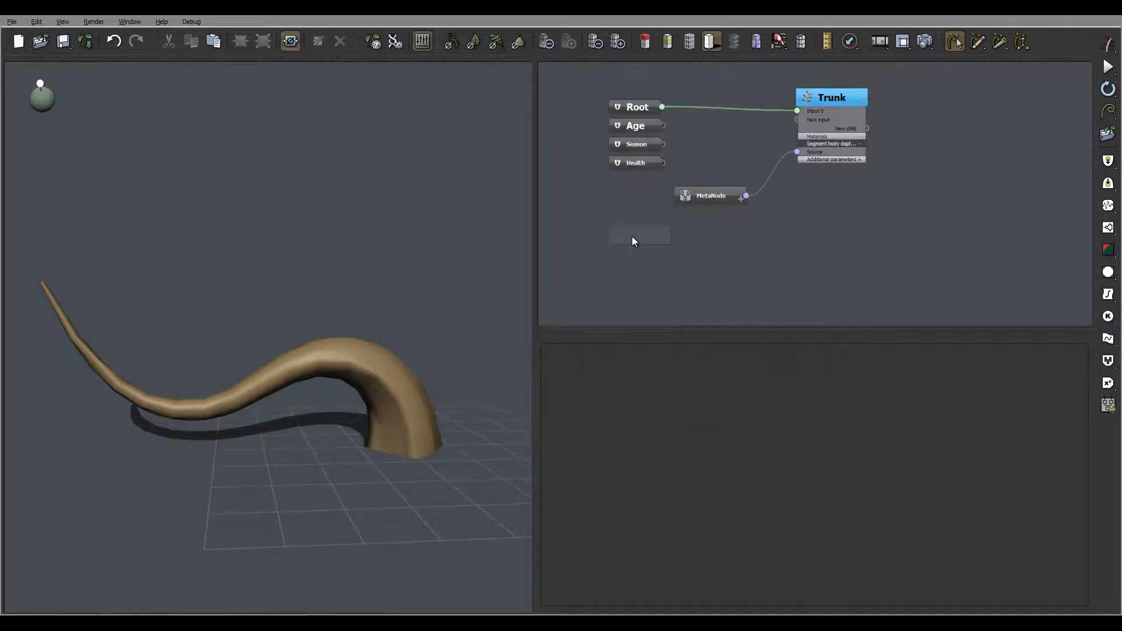
click(1107, 206)
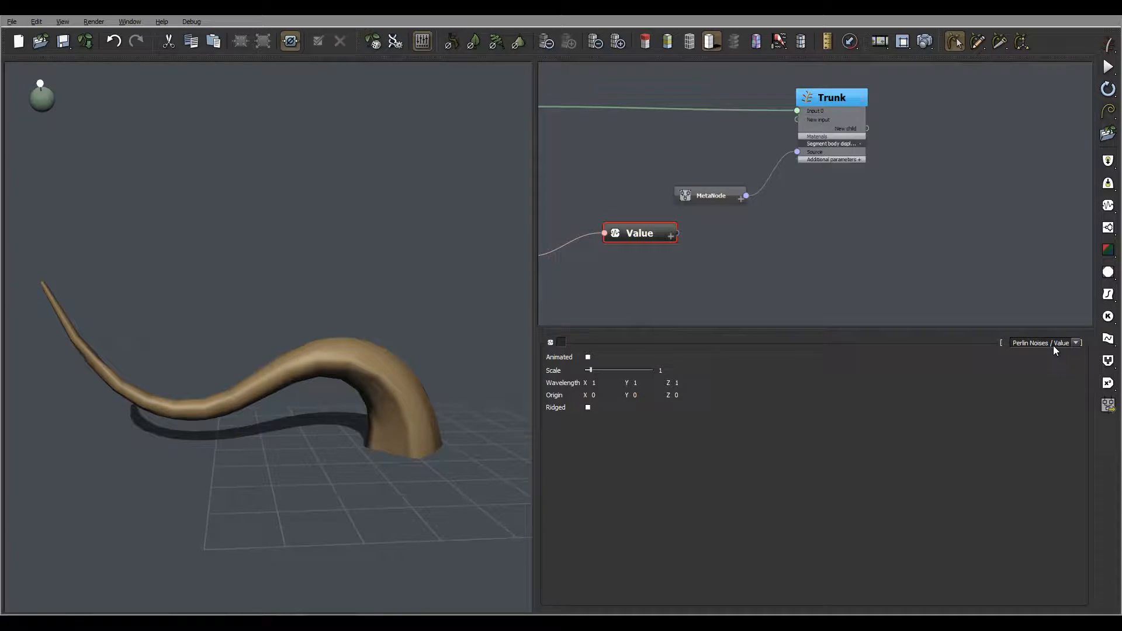
click(1055, 348)
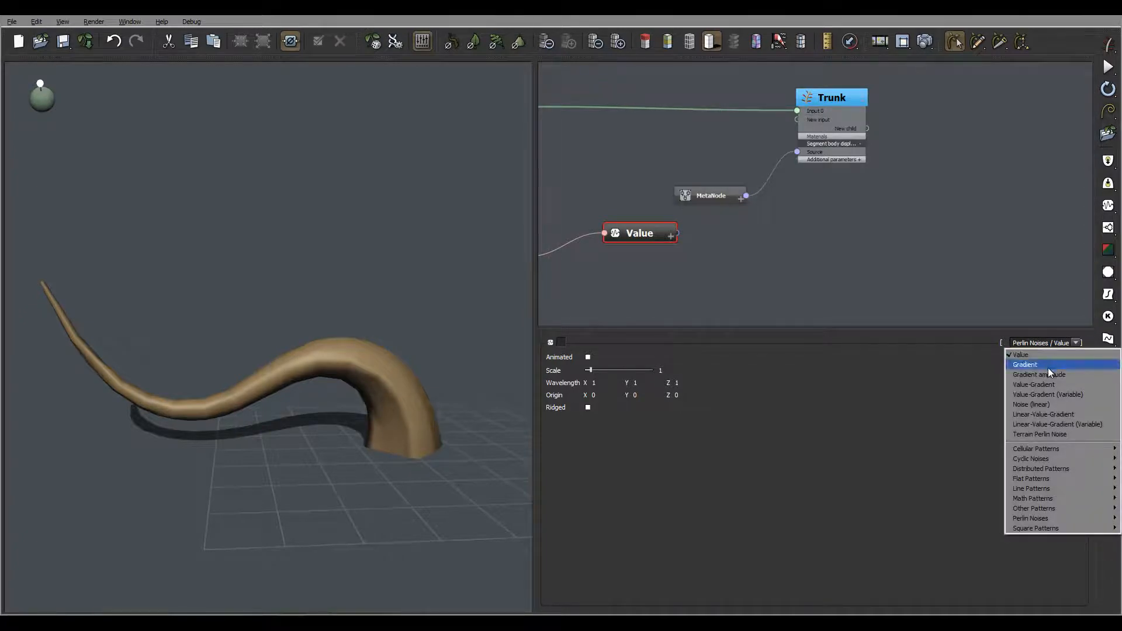
click(1048, 365)
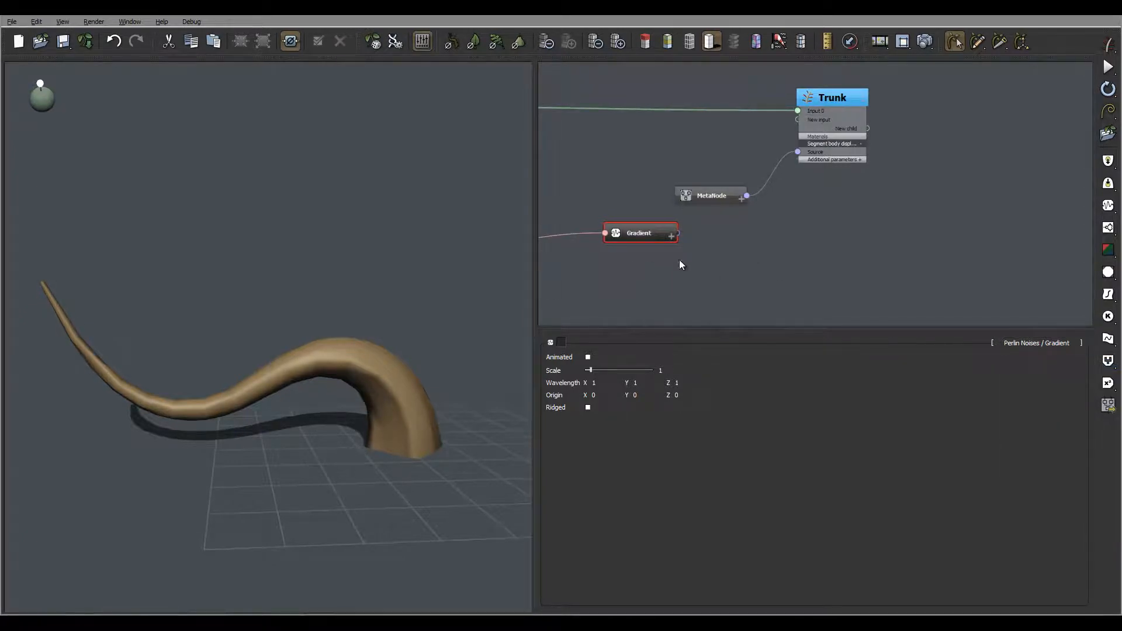
Step: Wire the Gradient node into the Trunk's displacement Source and delete the placeholder MetaNode
middle_drag(680, 261, 778, 227)
drag(865, 173, 784, 210)
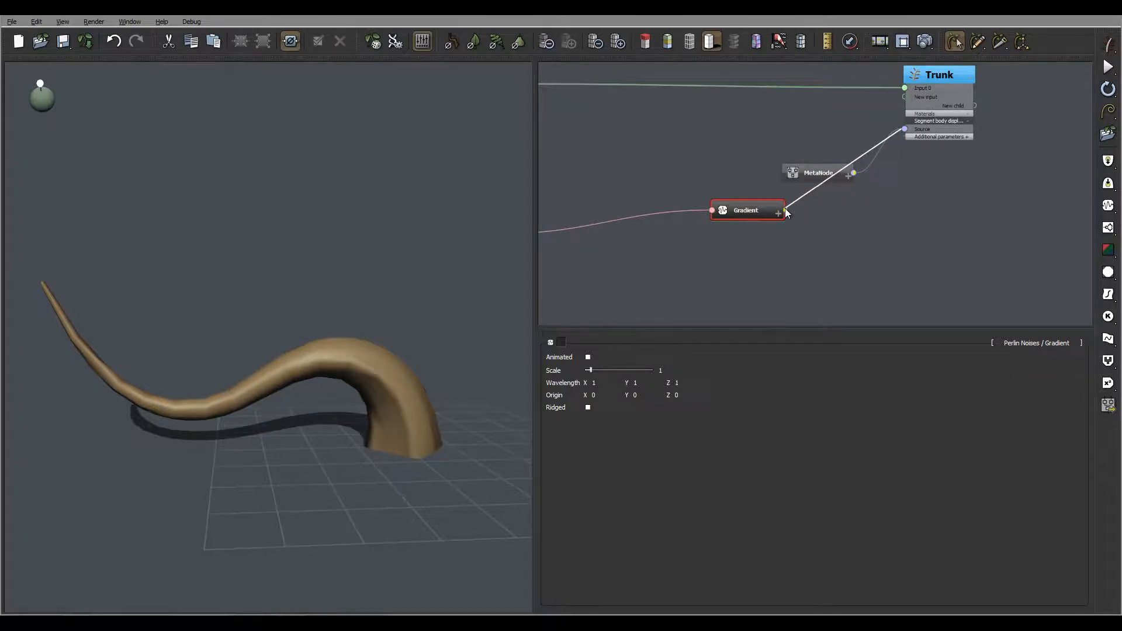
click(817, 172)
key(Delete)
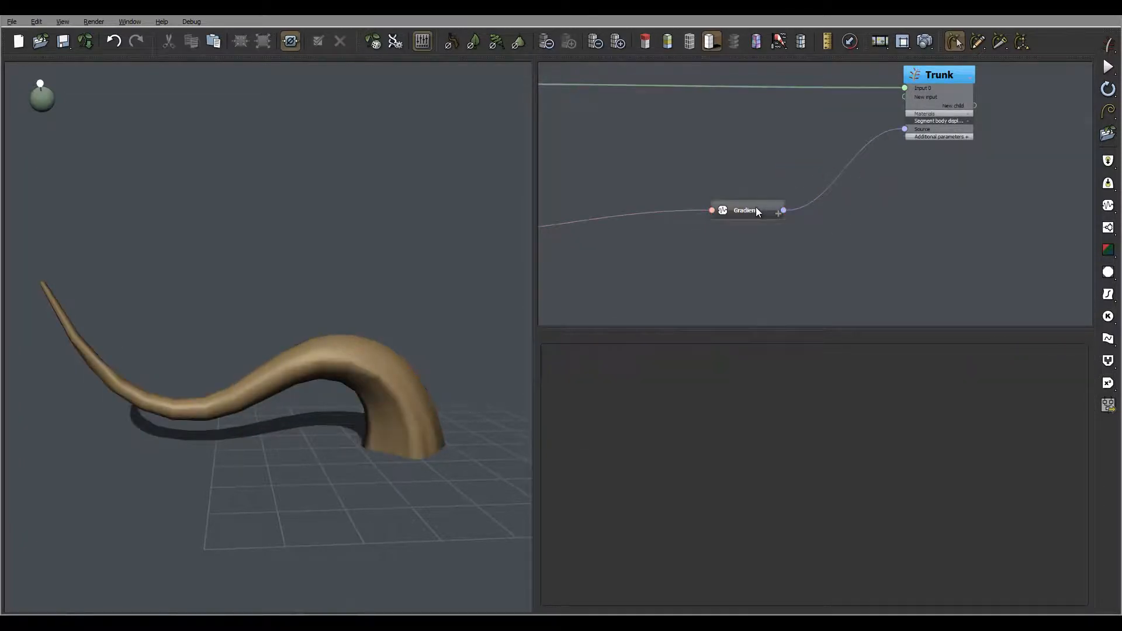
Step: Move the Gradient node lower in the node graph
click(757, 211)
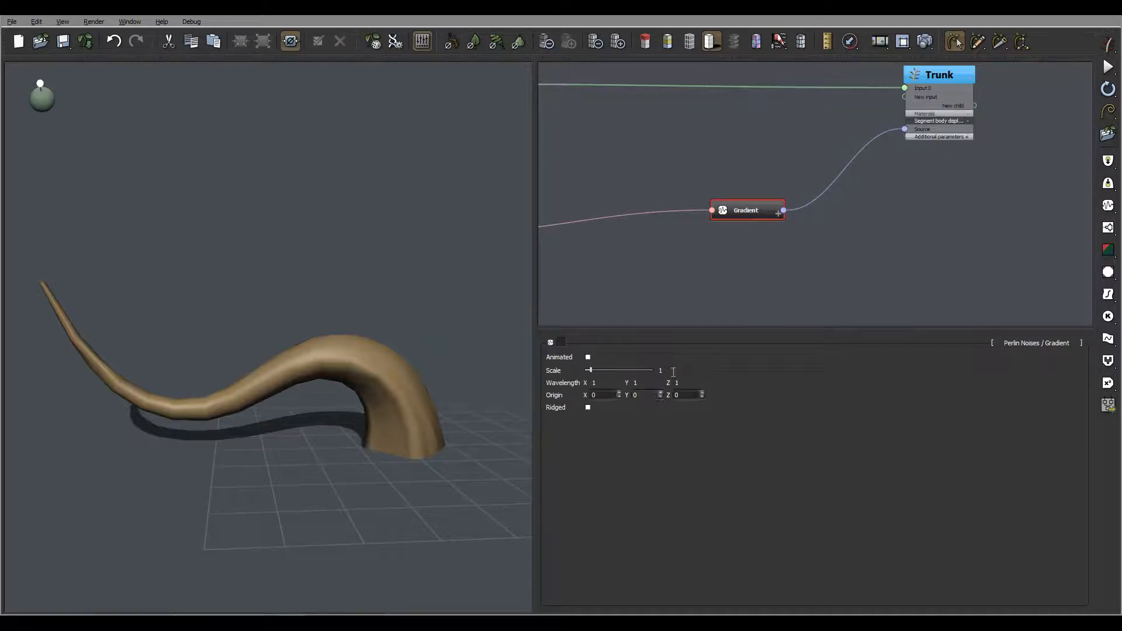
drag(304, 342, 405, 351)
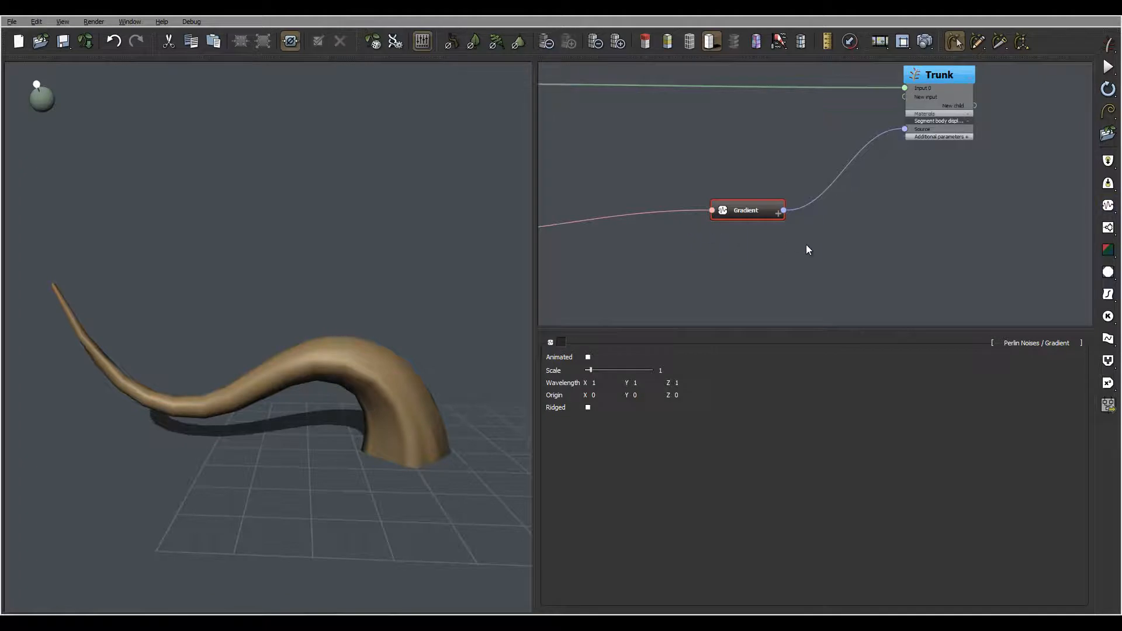
drag(761, 209, 672, 260)
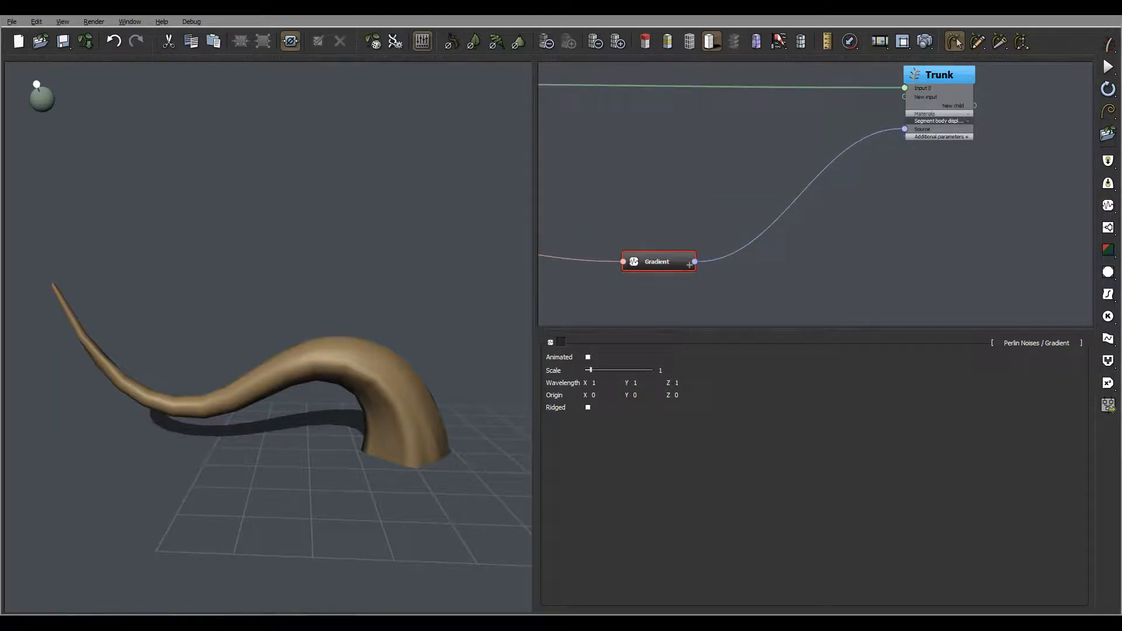
Step: Add a second noise node and set its type to Cellular Patterns / Voronoi
middle_drag(967, 233, 791, 170)
click(790, 167)
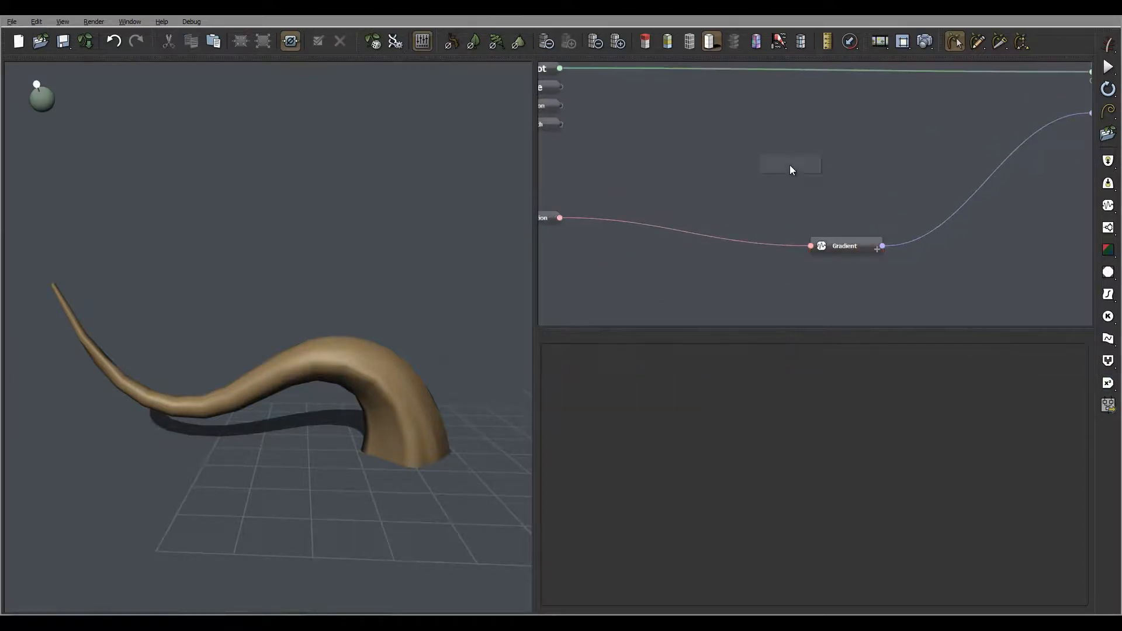
right_click(791, 166)
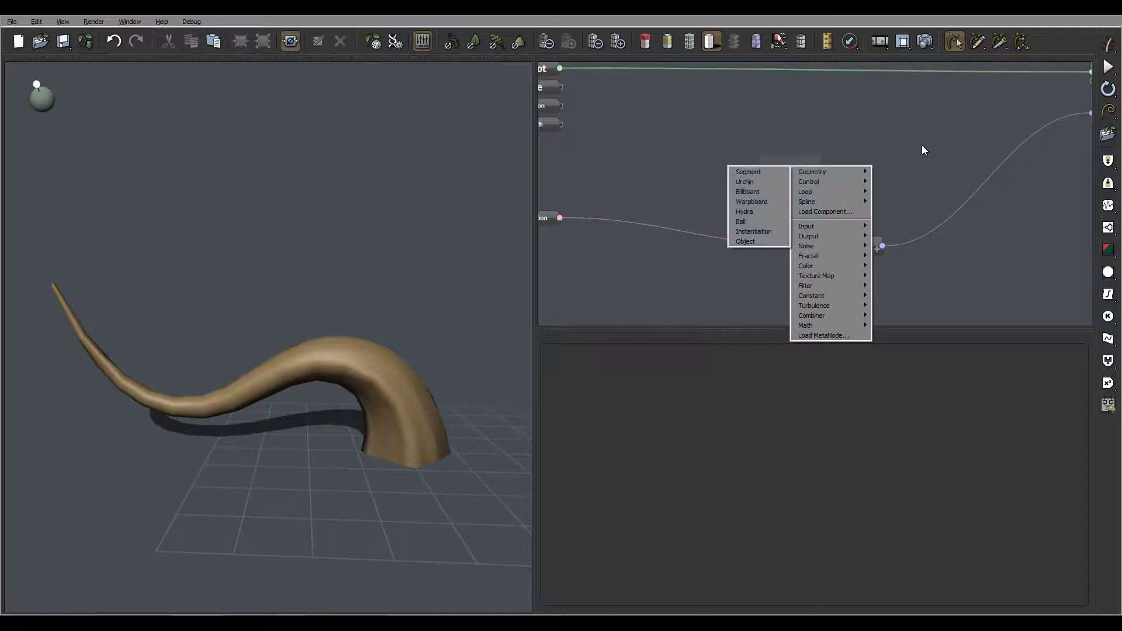
mouse_move(839, 172)
click(1108, 206)
click(1053, 345)
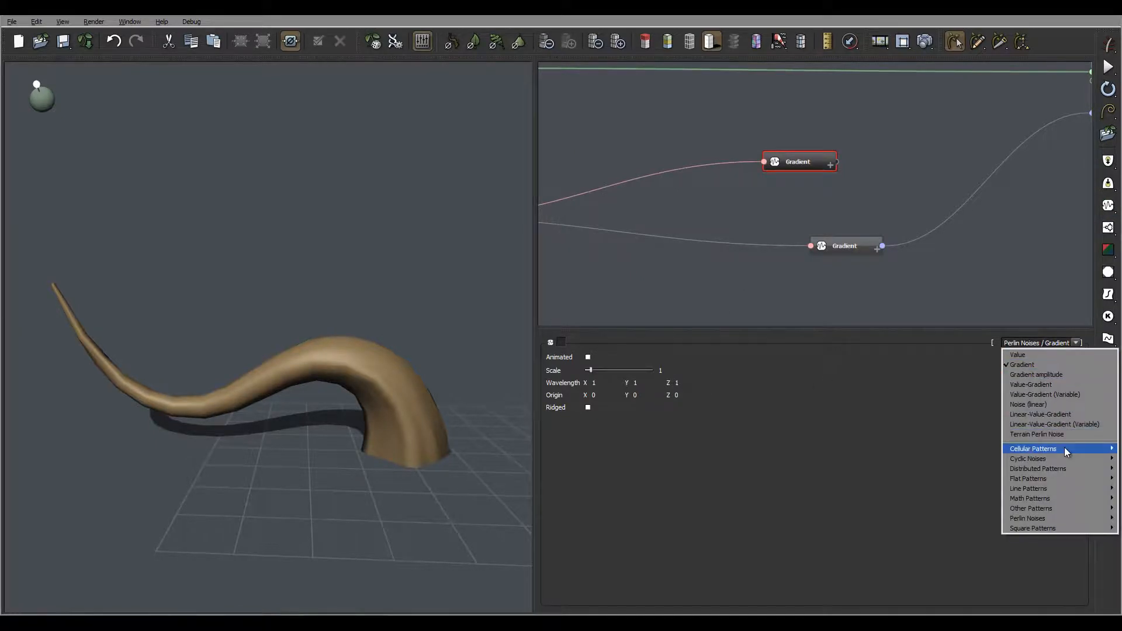
mouse_move(1064, 448)
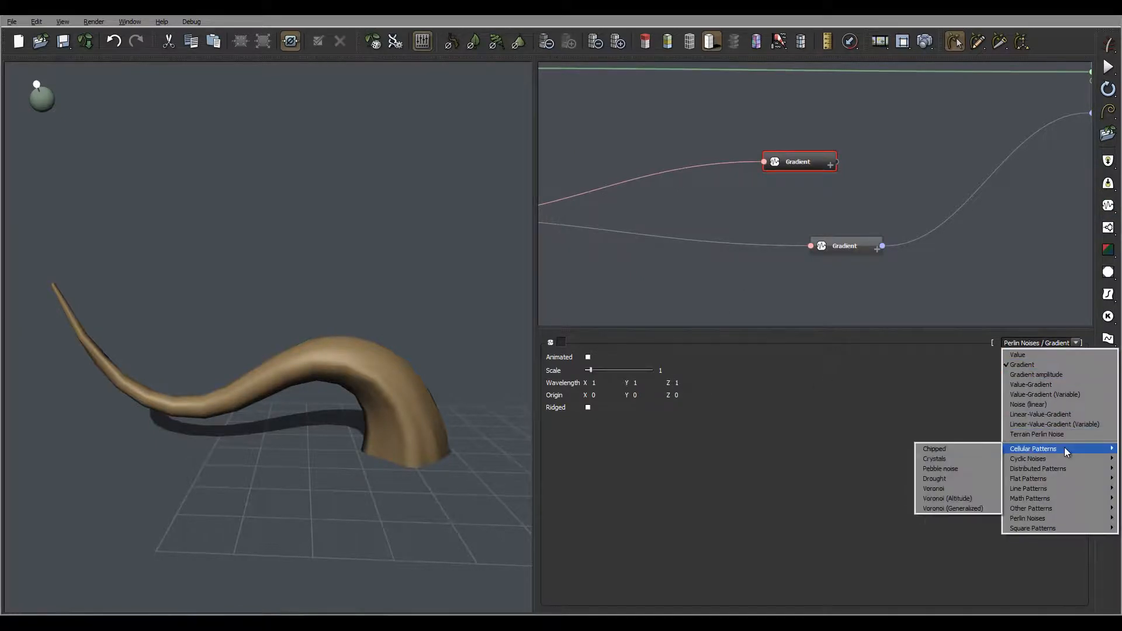
click(957, 487)
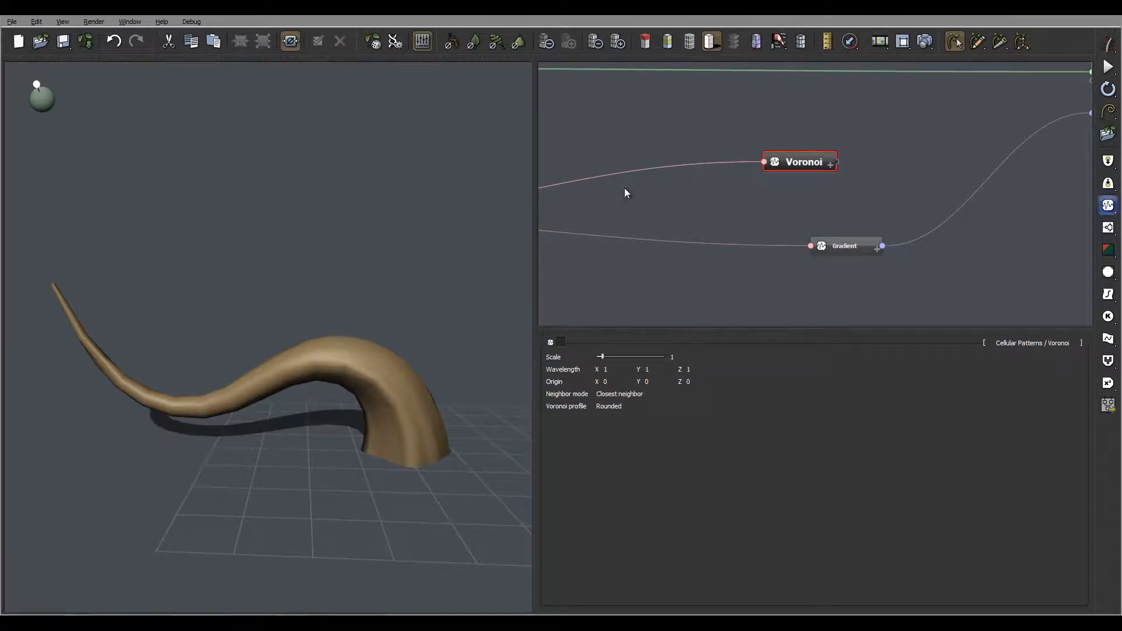
Step: Set the Voronoi node's scale to about 0.89
drag(655, 355, 635, 351)
middle_drag(960, 121, 791, 96)
click(769, 156)
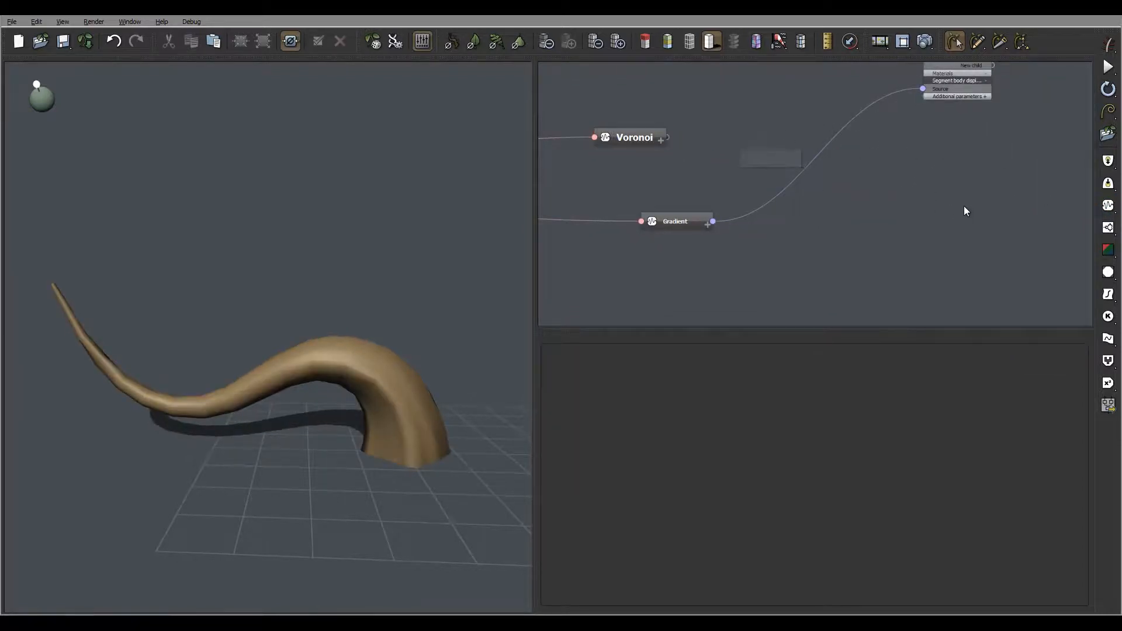
Step: Add a Blender node and feed the Voronoi into Input 0 and the Gradient into Input 1
click(1106, 360)
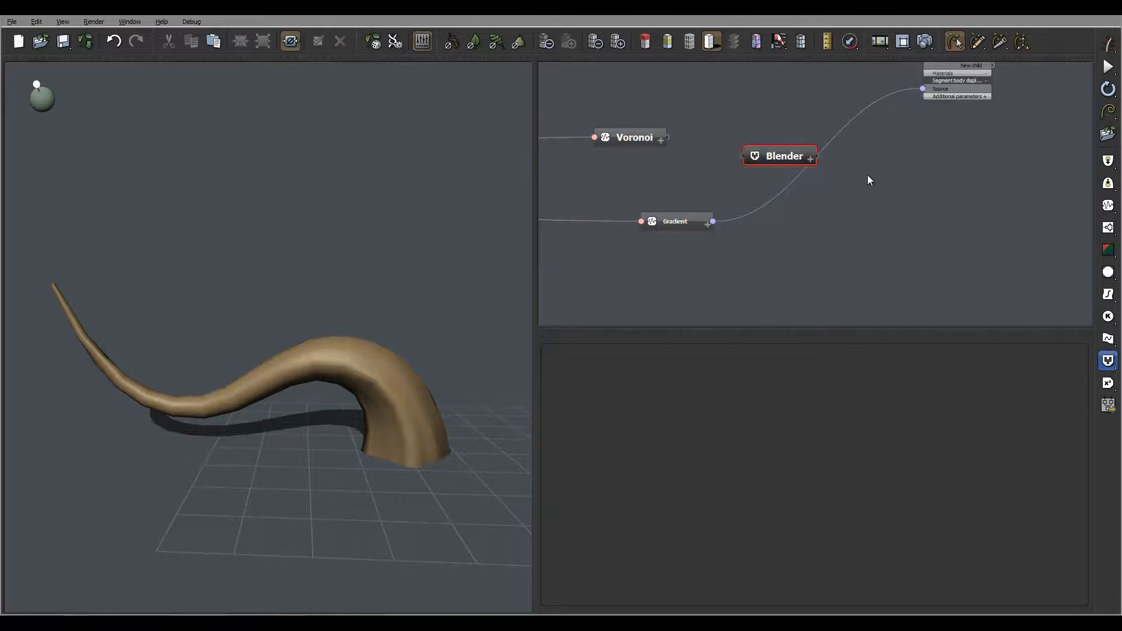
drag(665, 136, 743, 157)
click(768, 166)
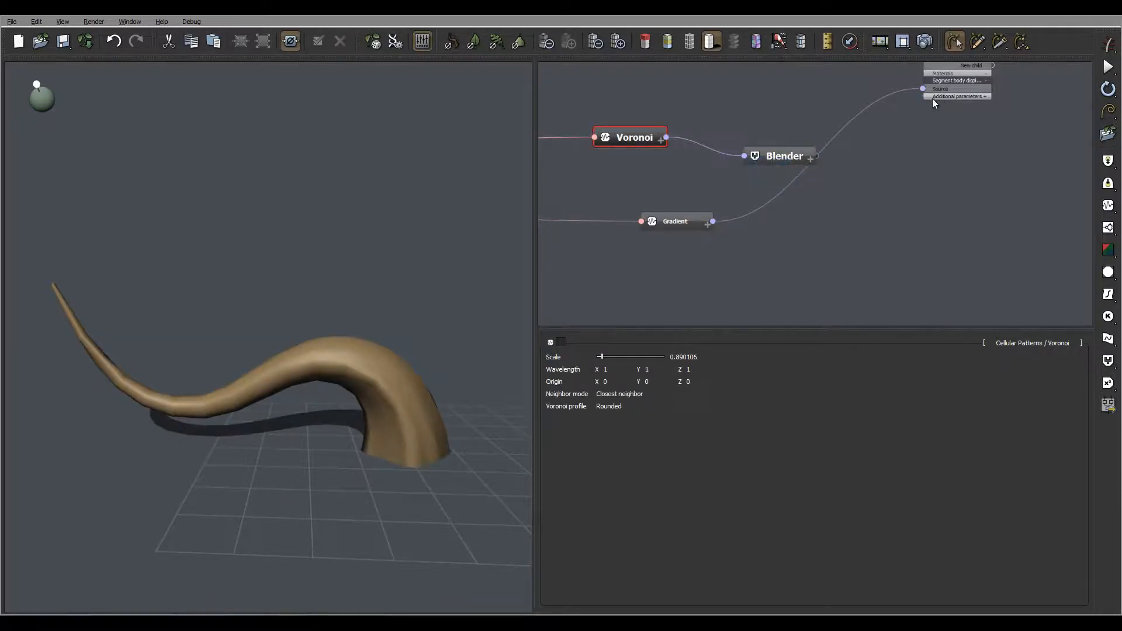
drag(909, 88, 743, 155)
click(811, 159)
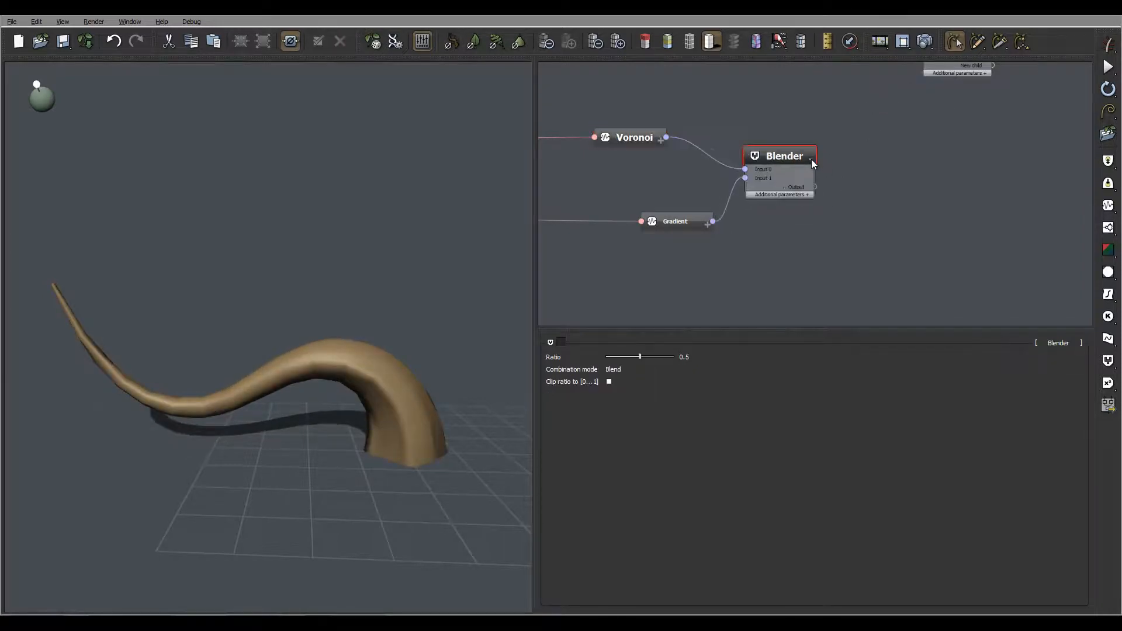
Step: Connect the Blender output to the trunk's Segment Body Displacement source and delete the temporary MetaNode
scroll(886, 137, up, 3)
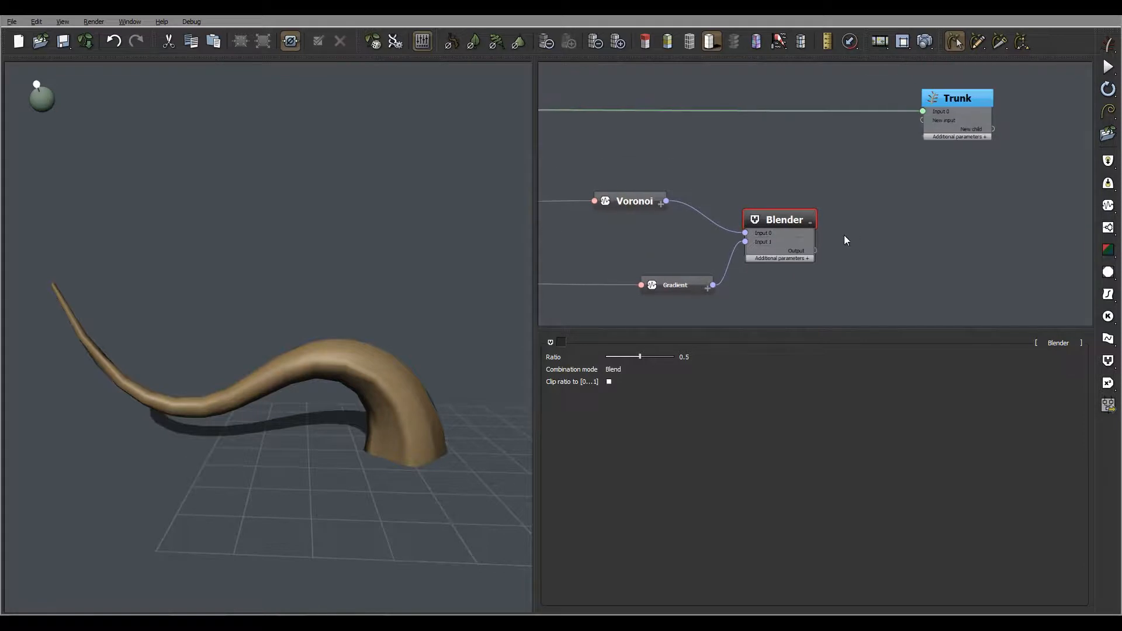
drag(816, 252, 922, 120)
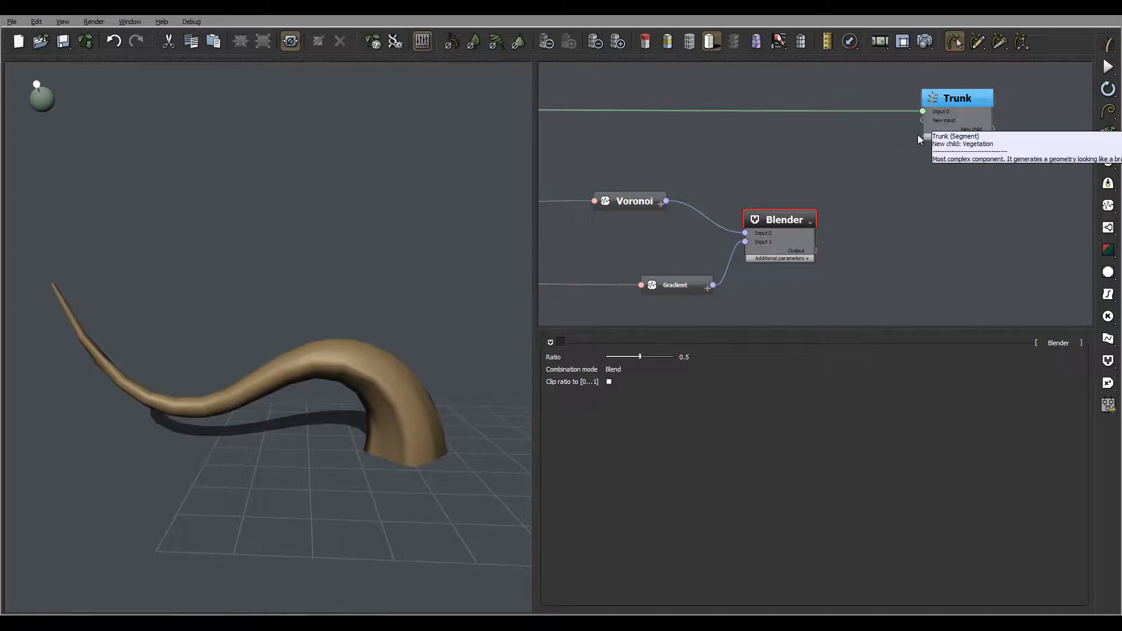
click(969, 97)
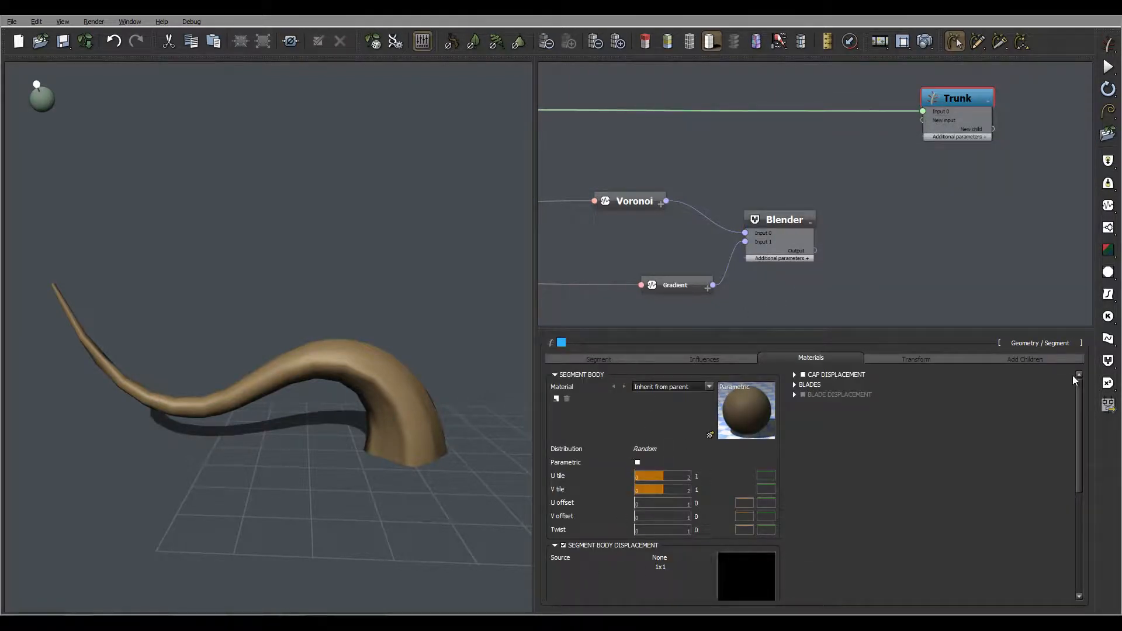
drag(1078, 420, 1079, 476)
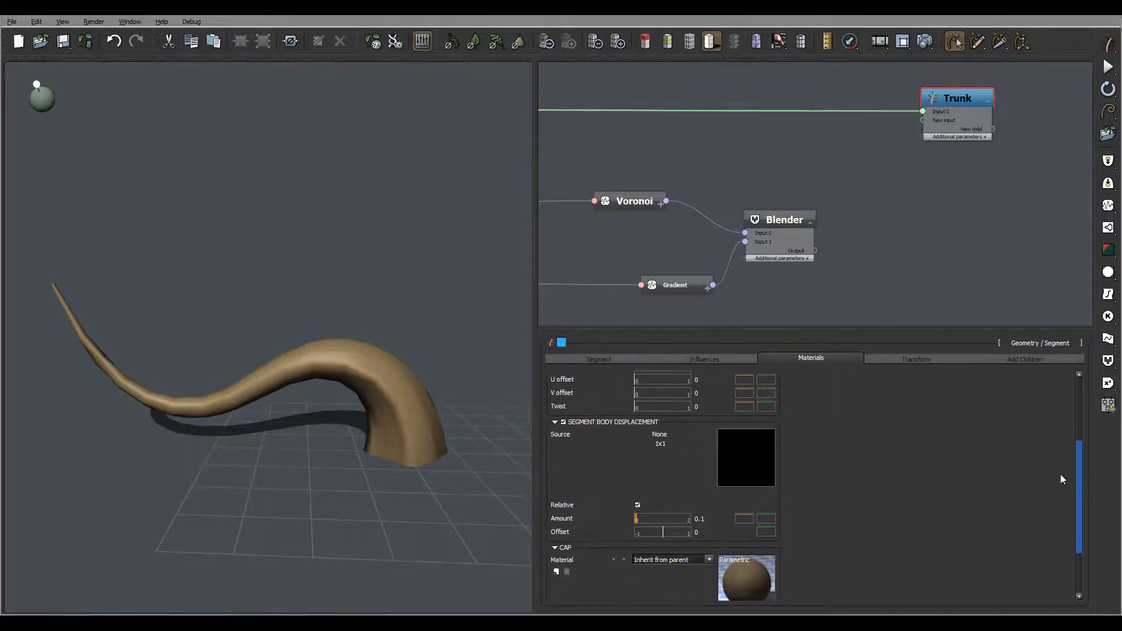
click(559, 436)
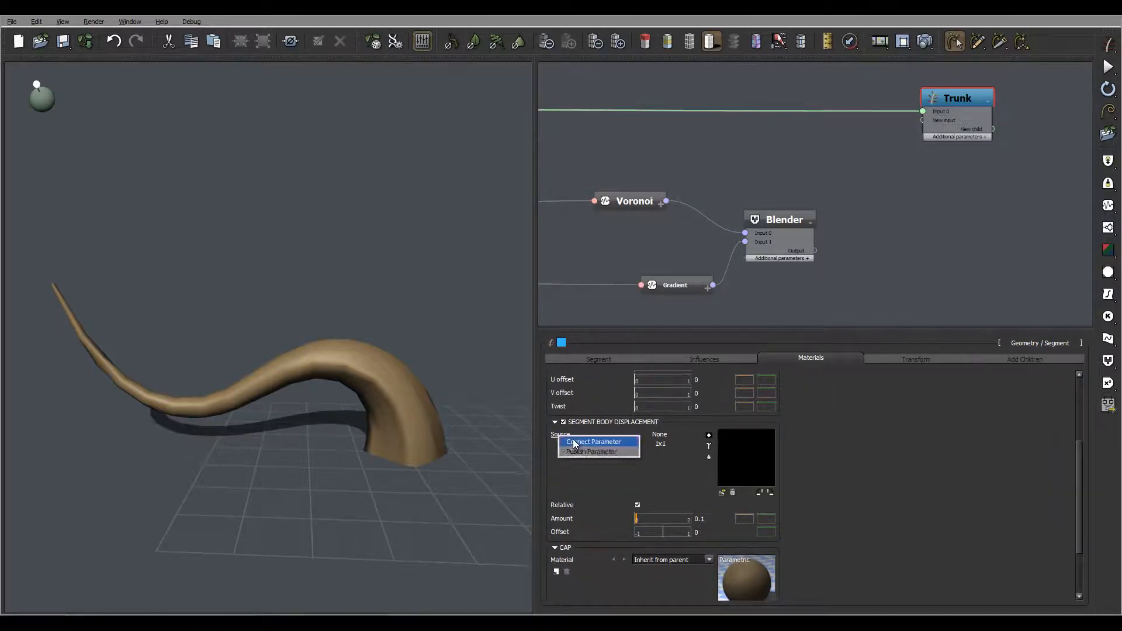
click(596, 448)
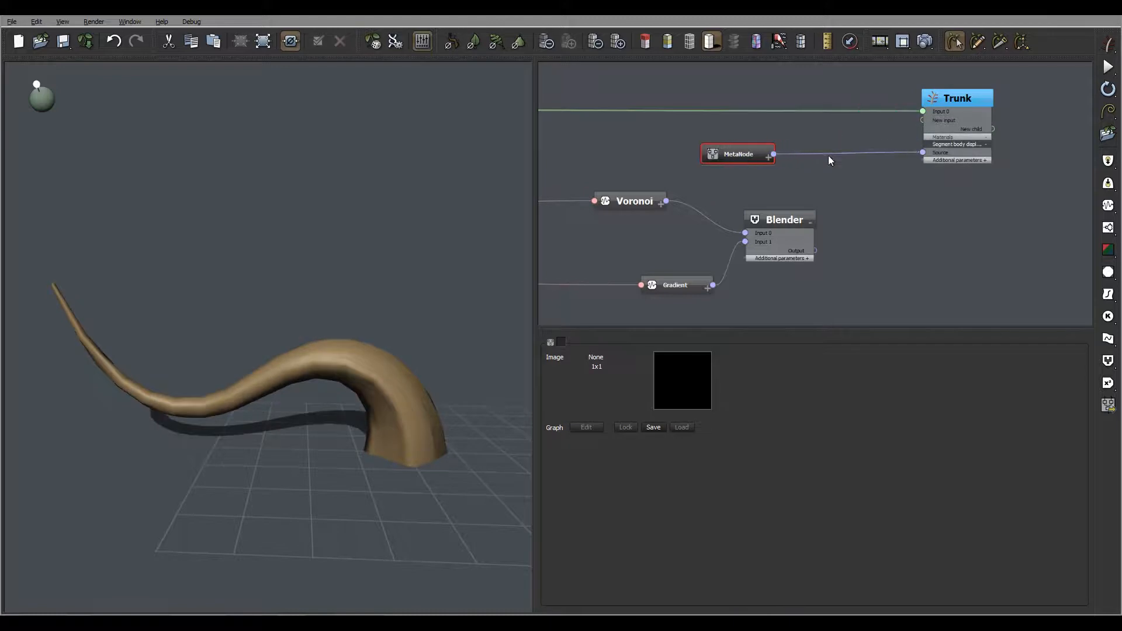
drag(784, 153, 814, 250)
key(Delete)
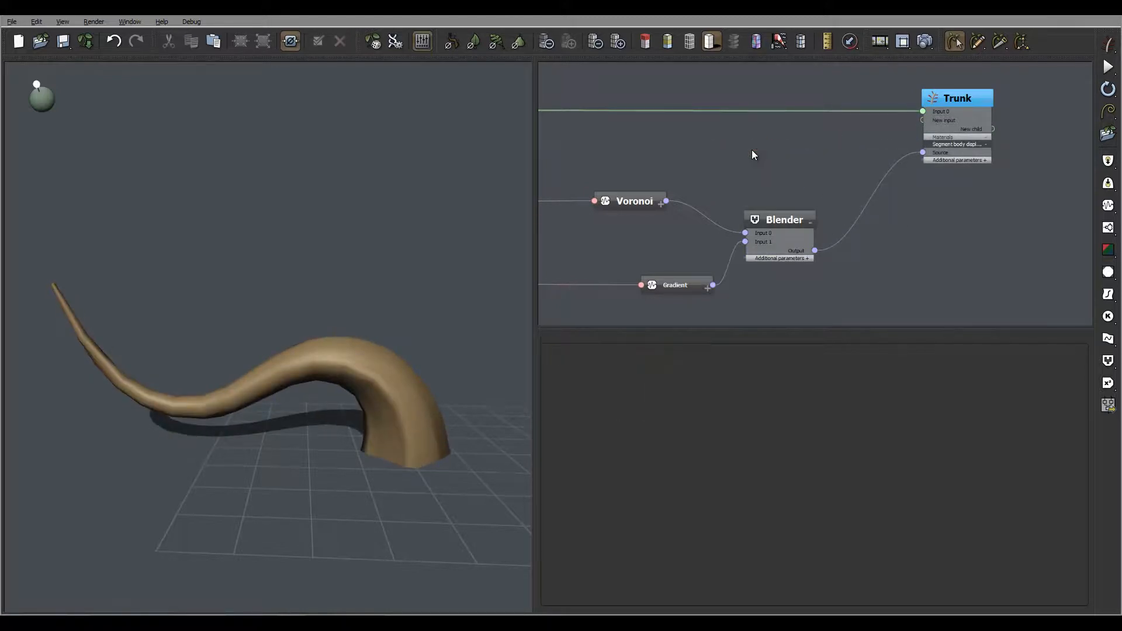
Step: Set the trunk's segment body displacement amount to about 1.08
click(808, 217)
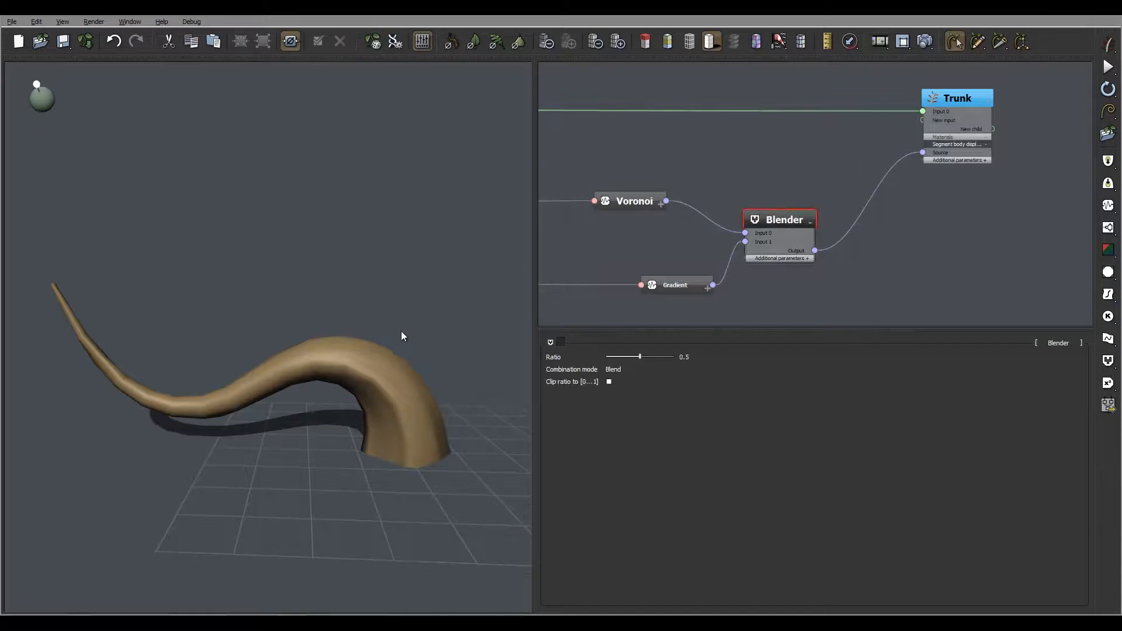
middle_drag(401, 331, 503, 292)
click(952, 93)
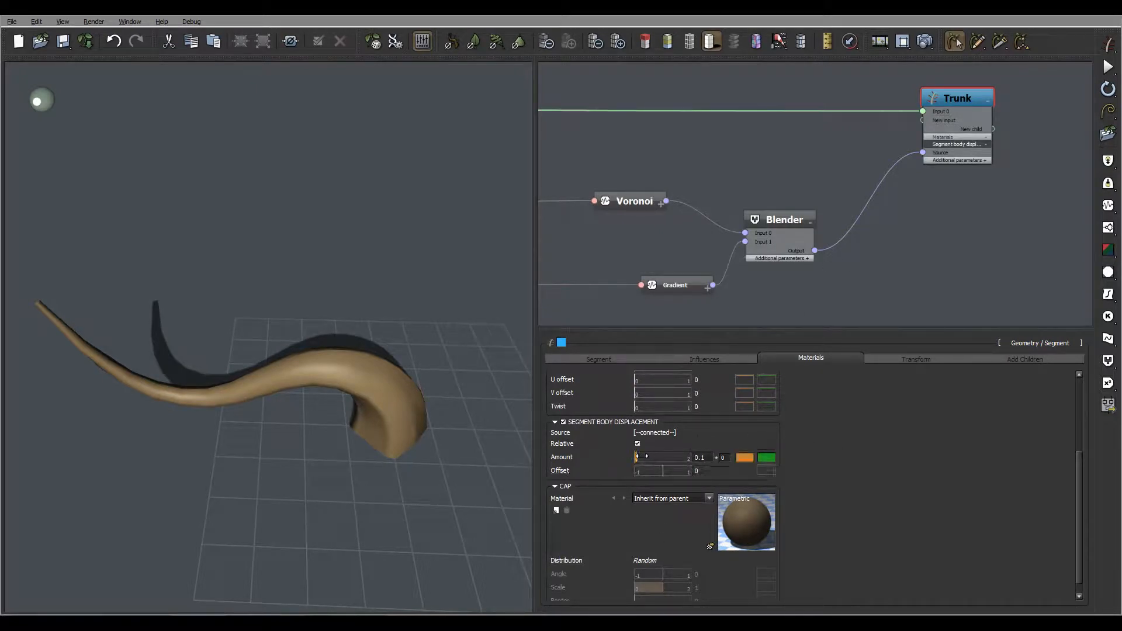
drag(641, 456, 669, 455)
drag(479, 365, 426, 331)
middle_drag(809, 148, 885, 89)
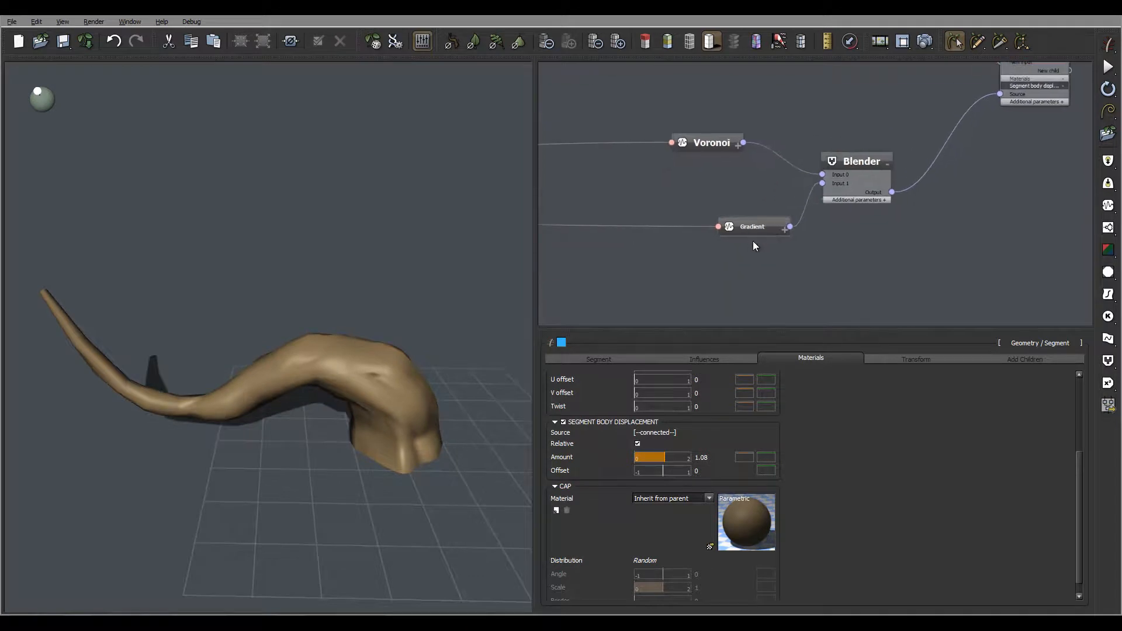
Step: Set the Blender node's ratio to 0
drag(779, 230, 727, 226)
click(856, 159)
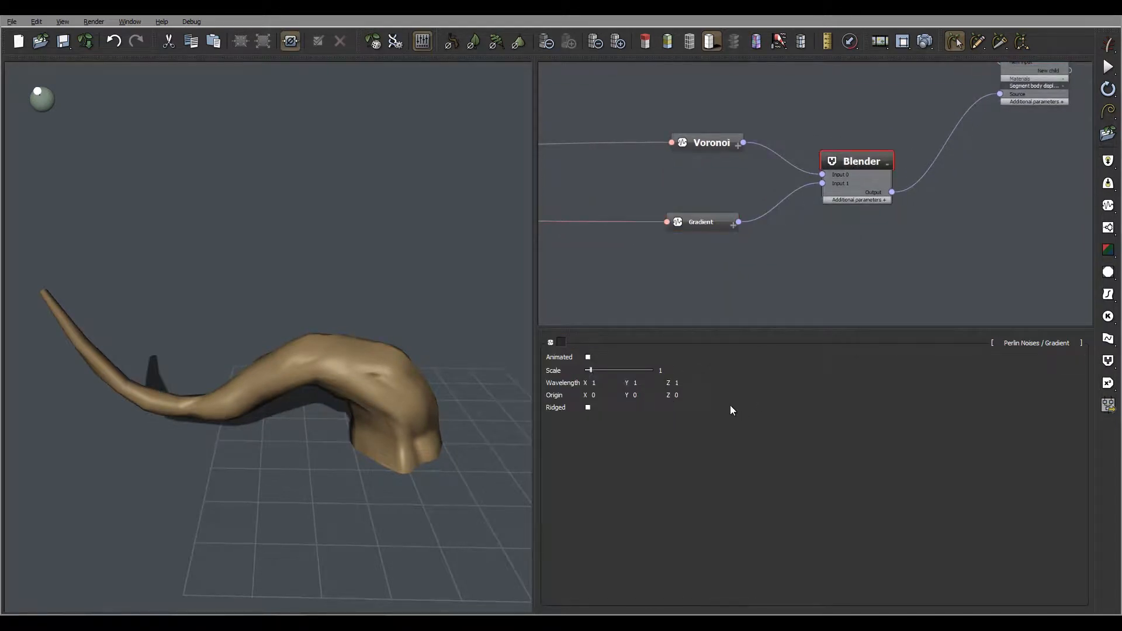
drag(651, 357, 606, 358)
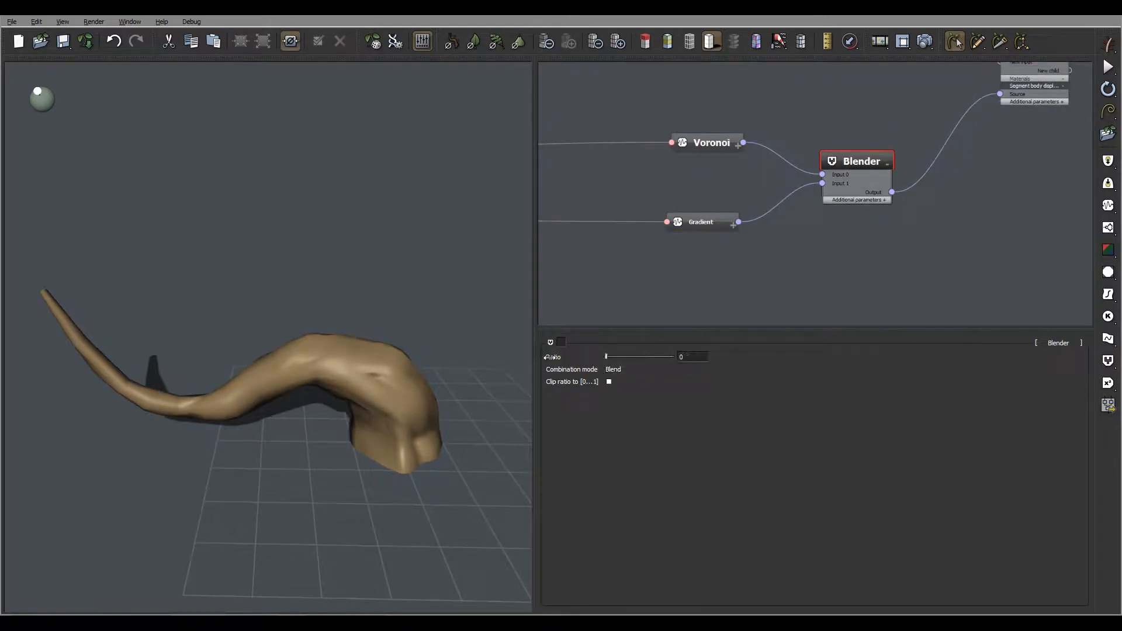
right_drag(404, 273, 399, 320)
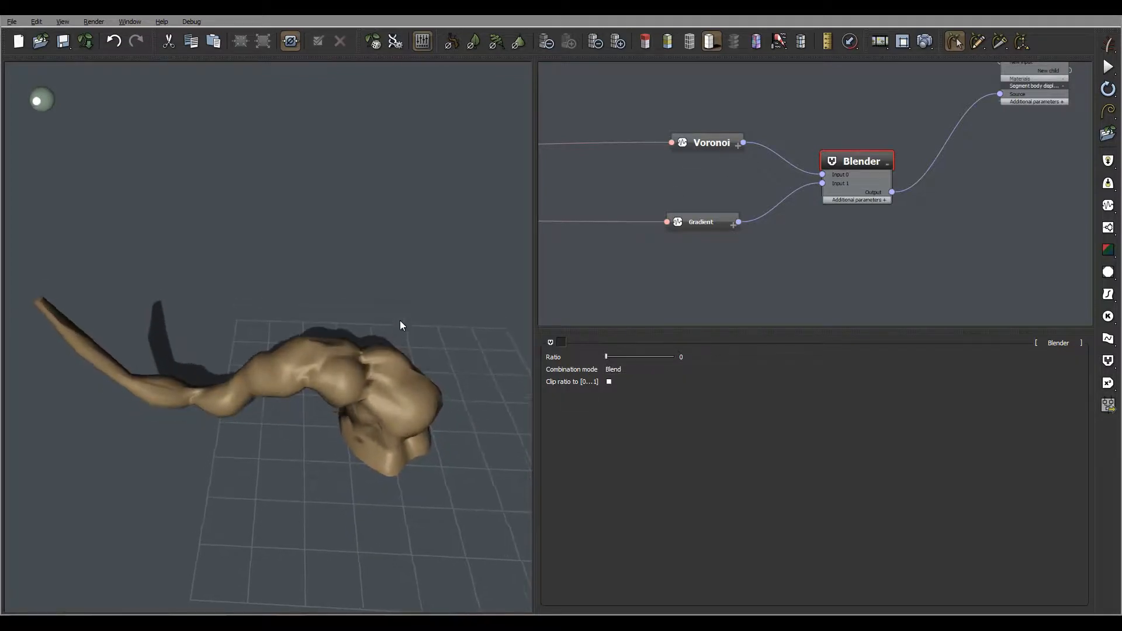
Step: Set the Voronoi node's scale to about 0.79
click(696, 219)
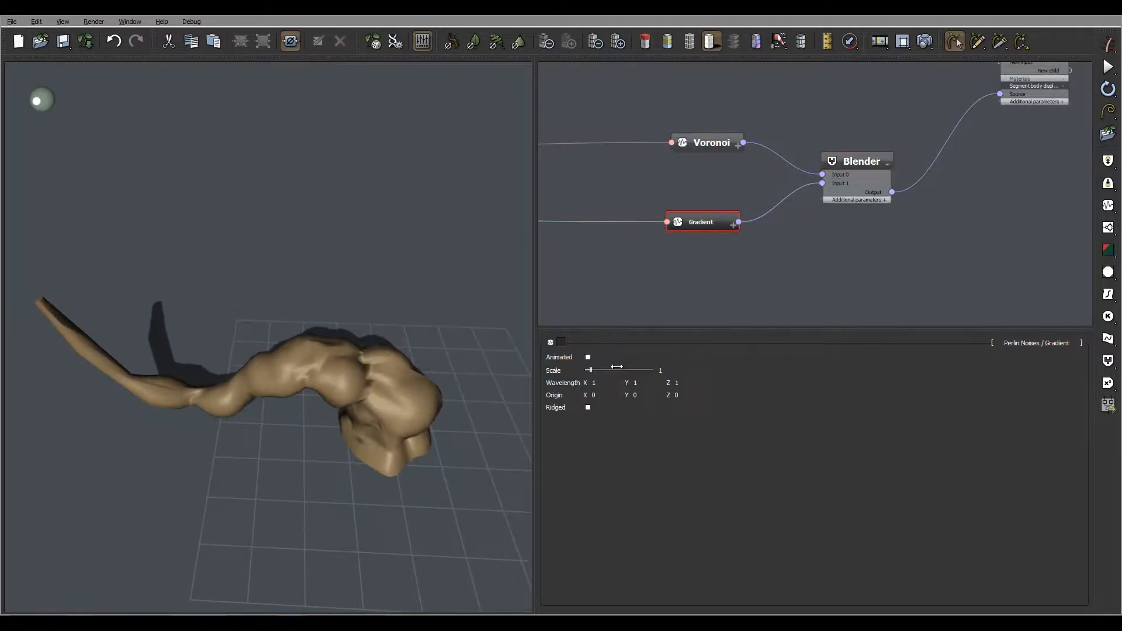
mouse_move(591, 369)
mouse_down()
mouse_move(610, 371)
mouse_move(591, 372)
mouse_up()
click(714, 144)
mouse_move(601, 357)
mouse_down()
mouse_move(622, 359)
mouse_move(612, 357)
mouse_up()
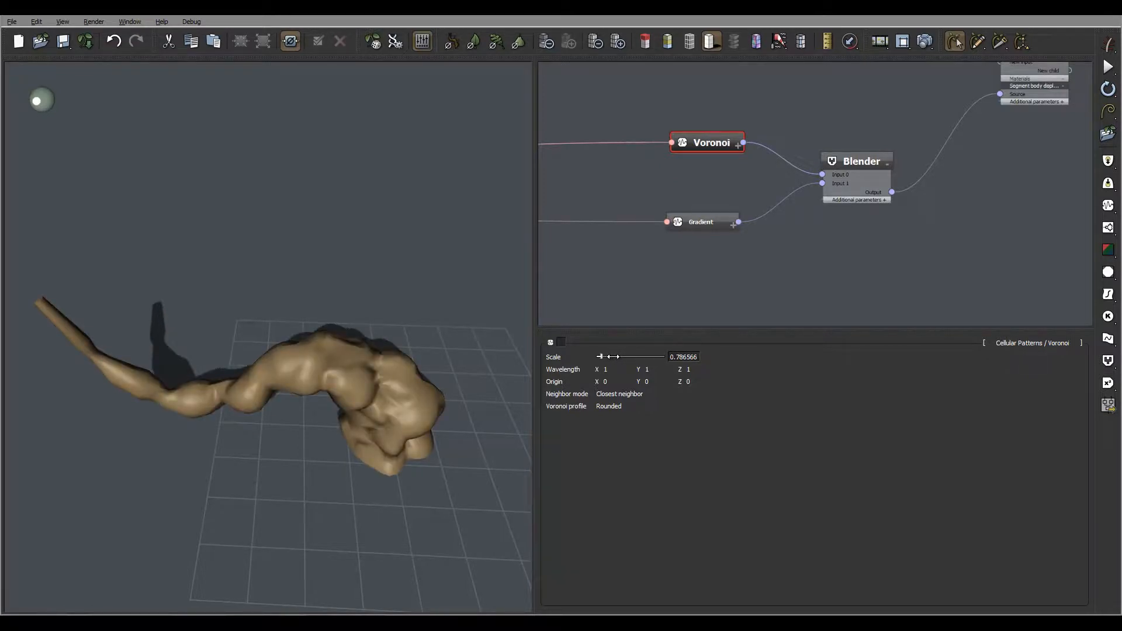
drag(369, 352, 338, 314)
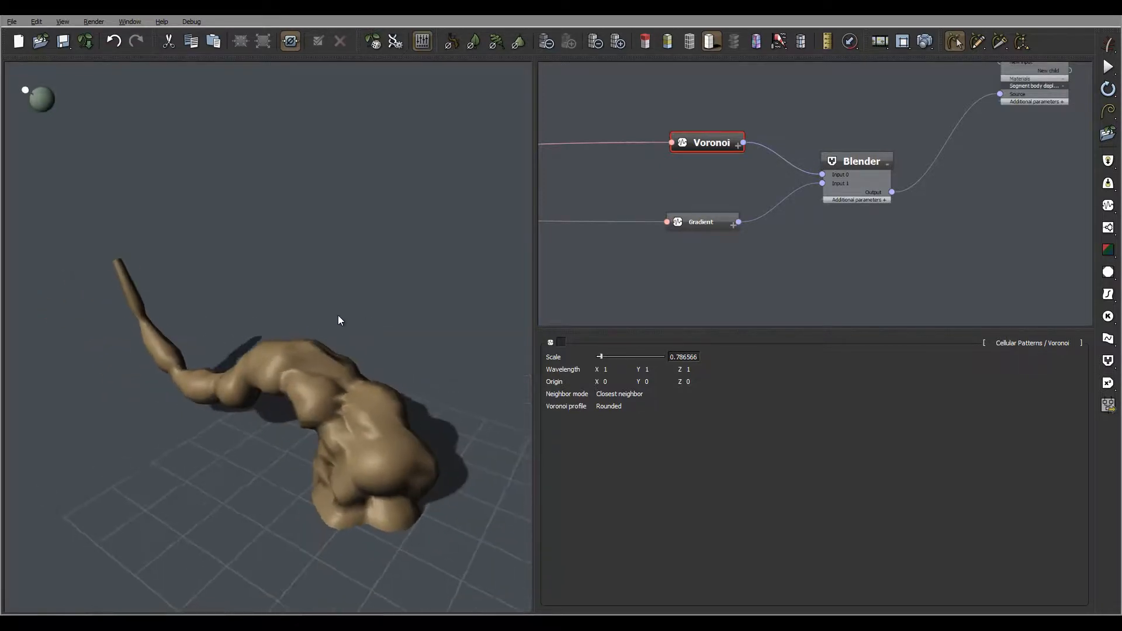
Step: Set the Blender node's ratio to 1
click(717, 222)
click(860, 188)
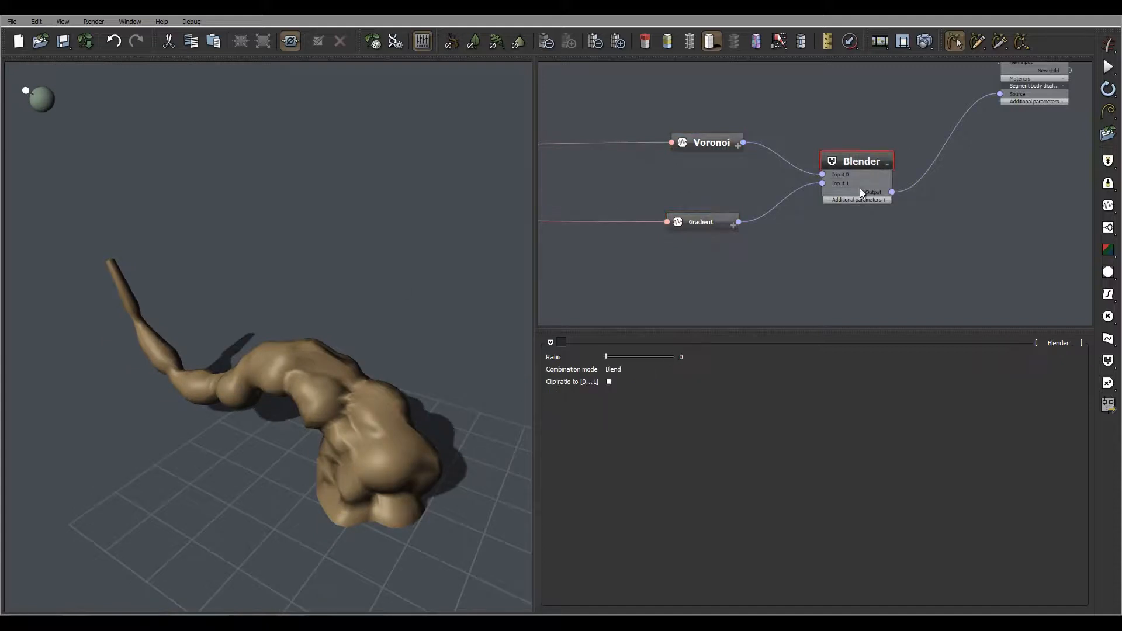
drag(606, 355, 675, 355)
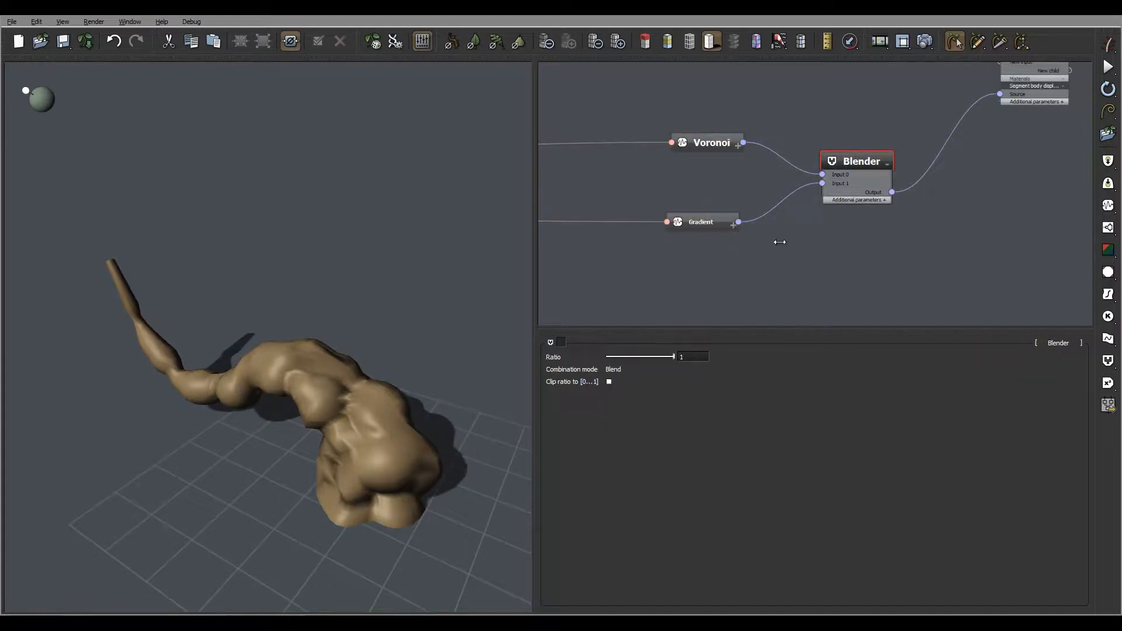
Step: Set the Gradient node's scale to about 0.69
click(709, 222)
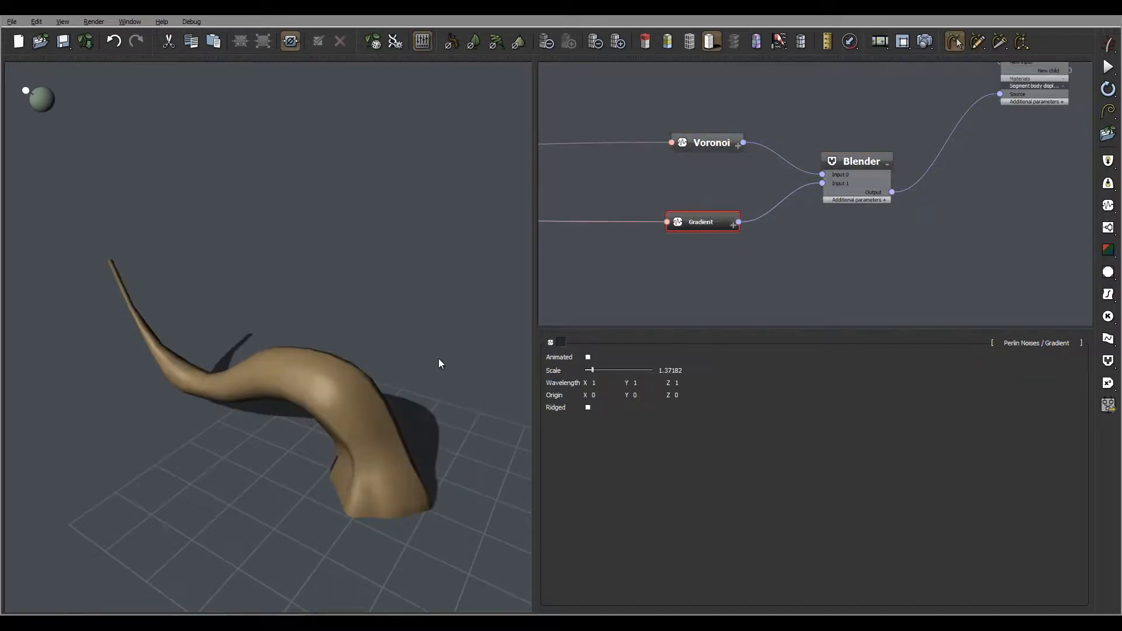
click(610, 370)
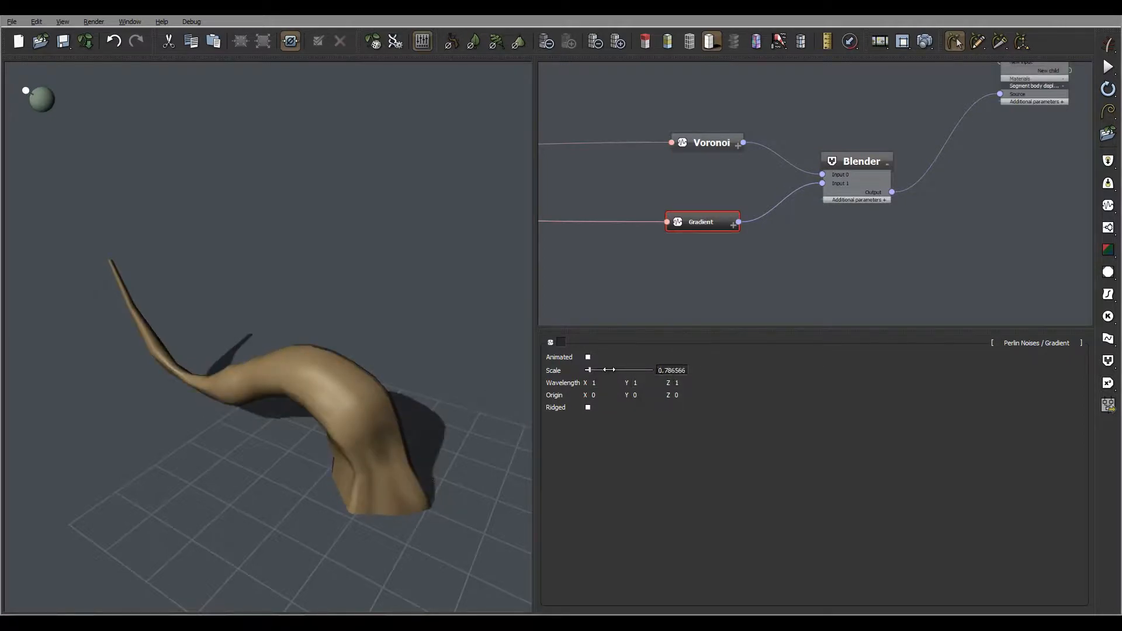
middle_drag(409, 333, 391, 315)
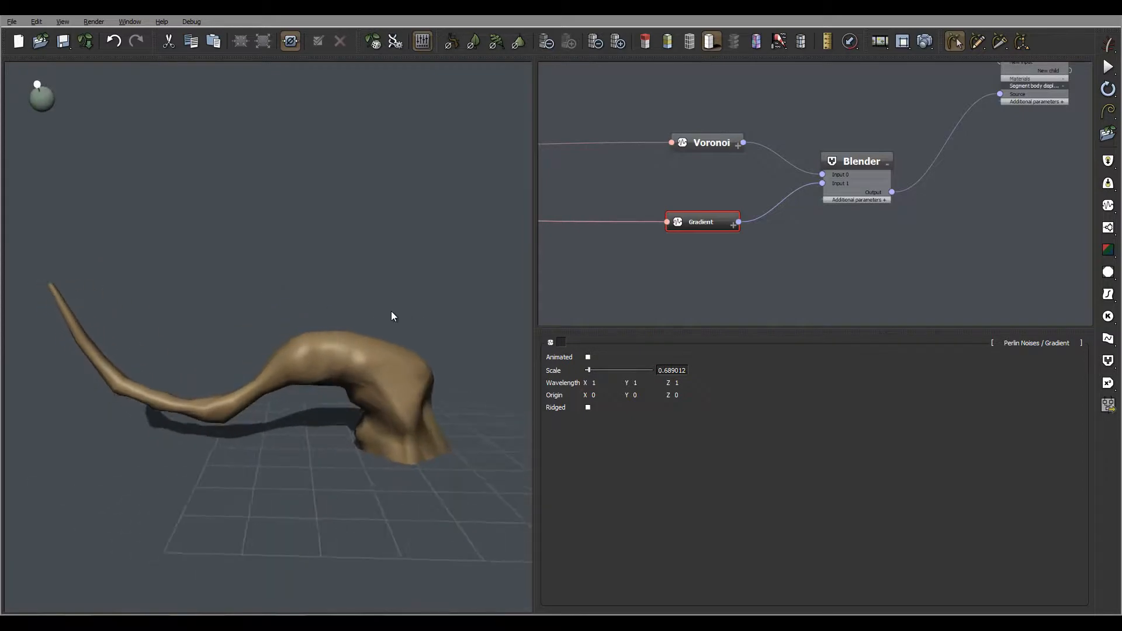
Step: Add a third noise node of type Perlin Gradient below the existing nodes
click(861, 163)
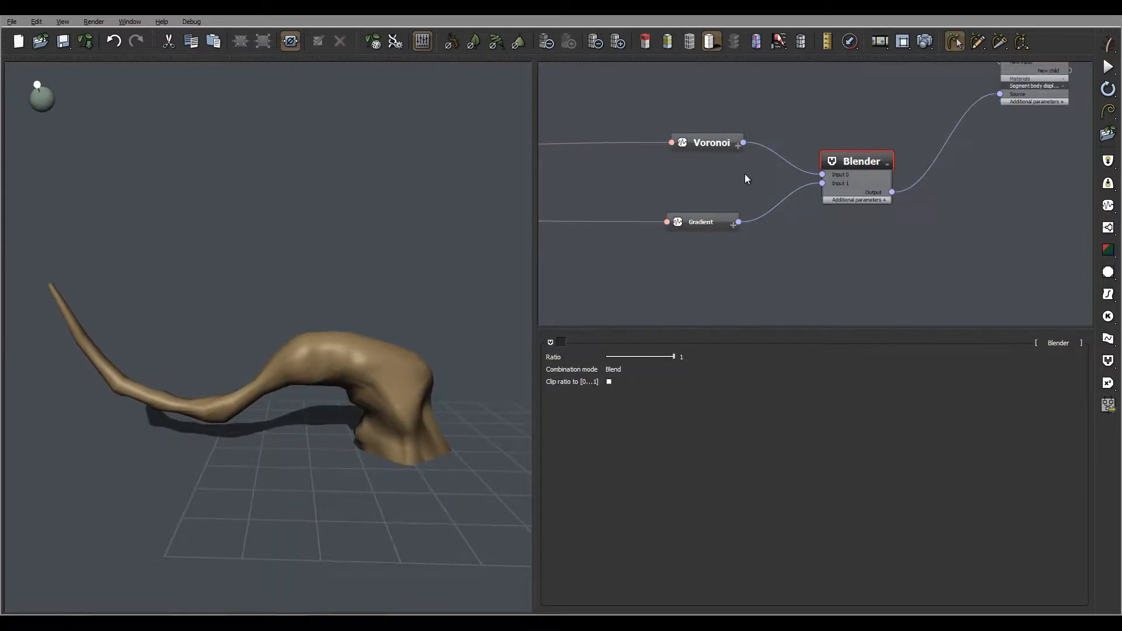
mouse_move(751, 164)
middle_down()
mouse_move(721, 138)
mouse_move(736, 174)
middle_up()
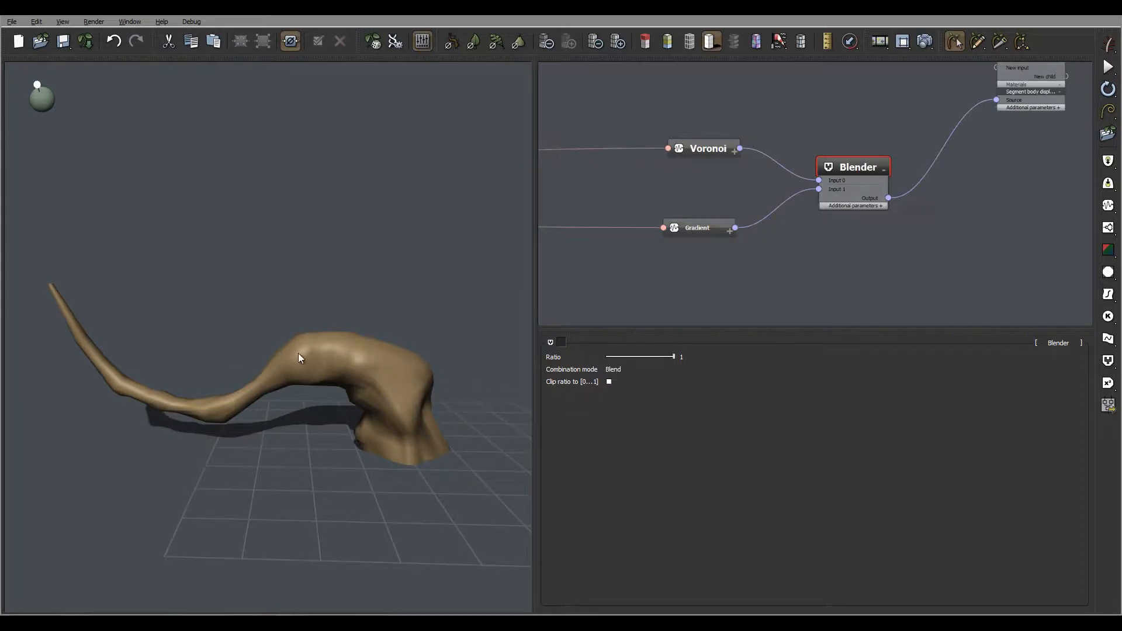
middle_drag(749, 216, 733, 156)
click(657, 240)
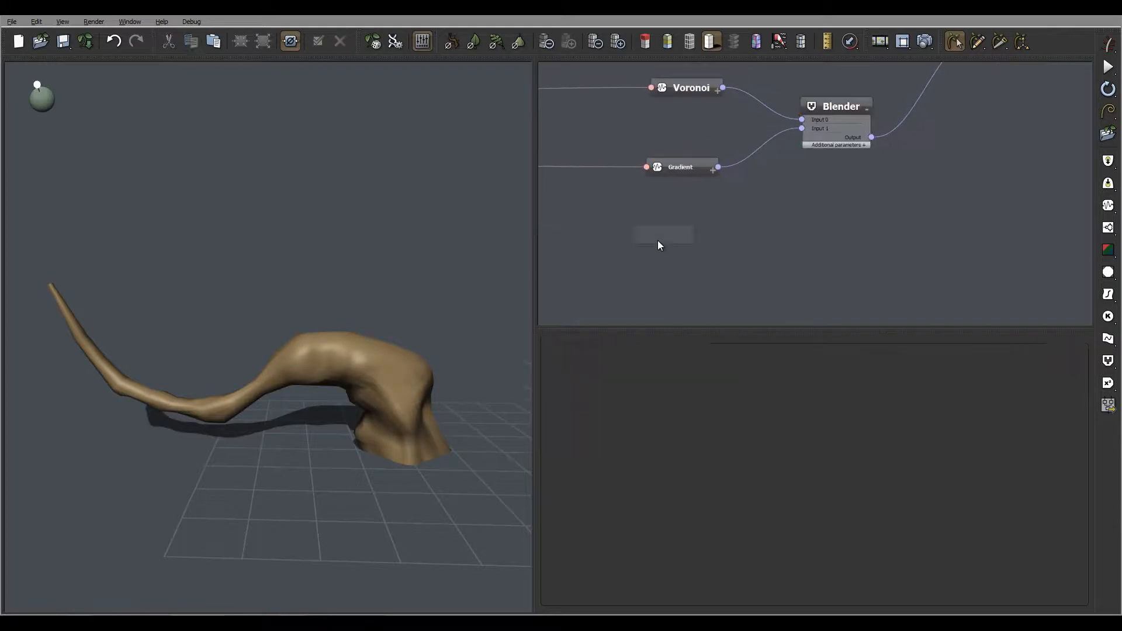
right_click(658, 241)
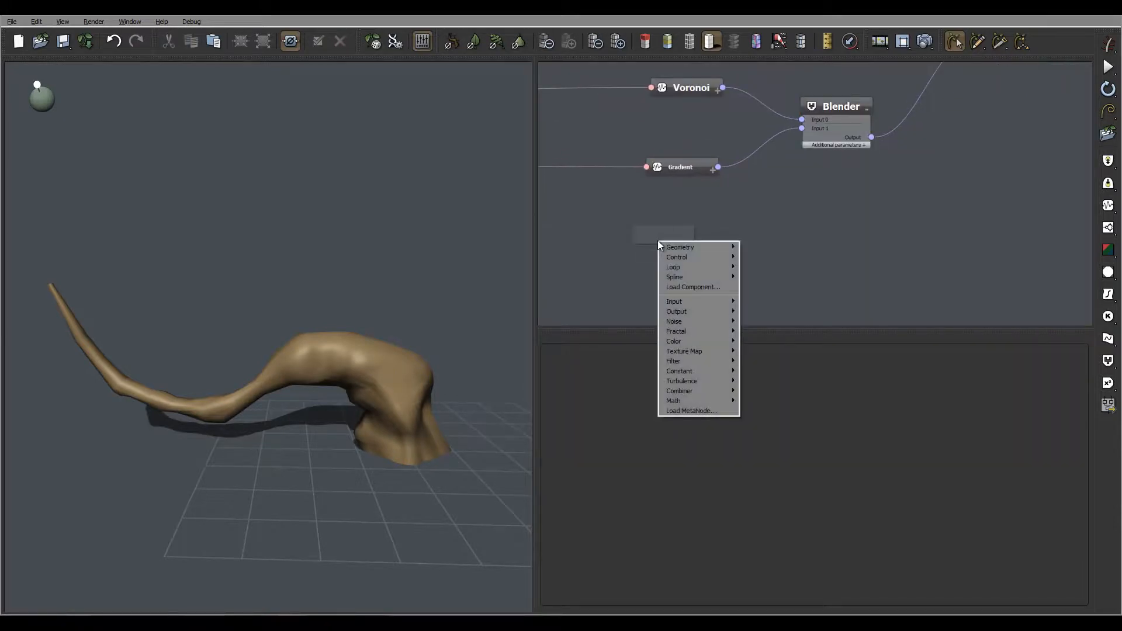
click(1109, 206)
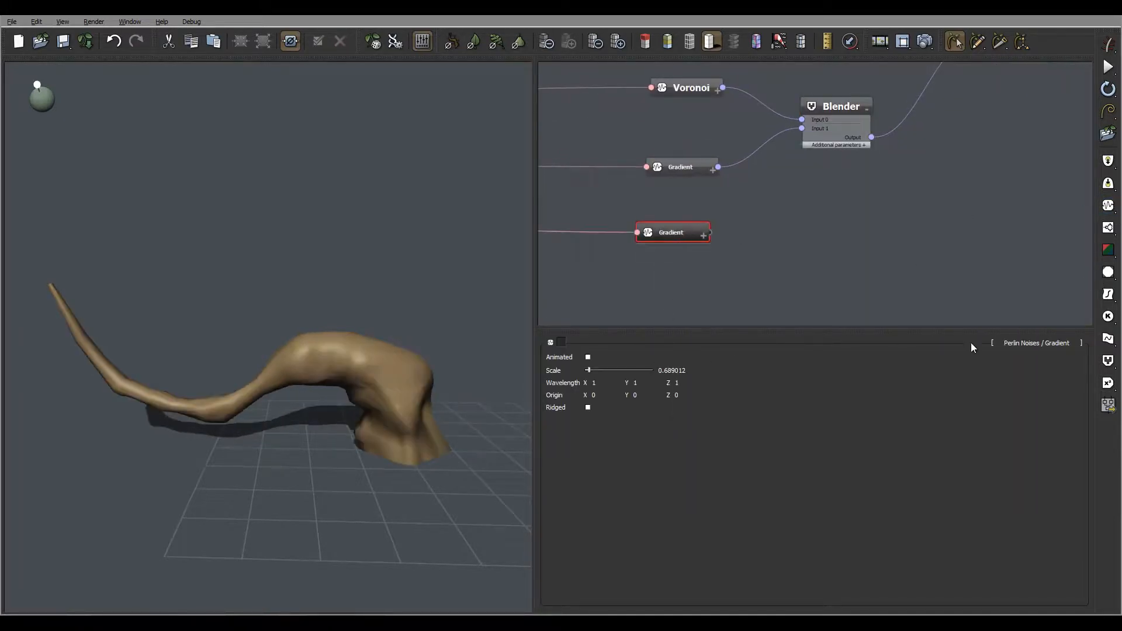
Step: Connect the new Gradient node's output to the Blender's Ratio input
scroll(847, 257, up, 2)
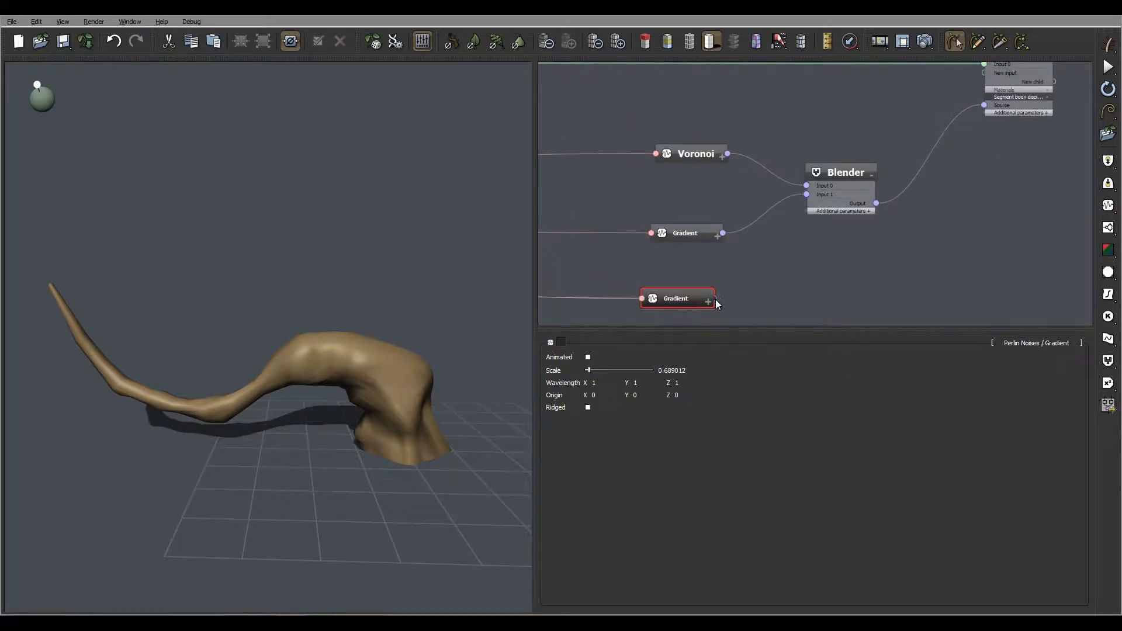
drag(715, 298, 771, 251)
click(841, 172)
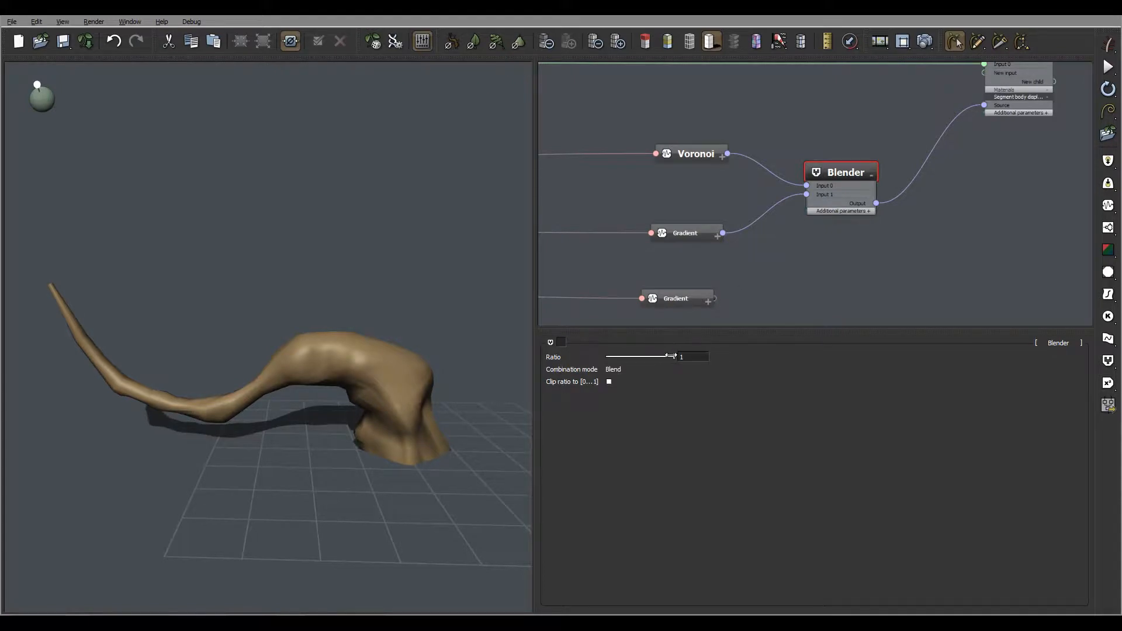
drag(647, 356, 641, 356)
drag(556, 357, 715, 299)
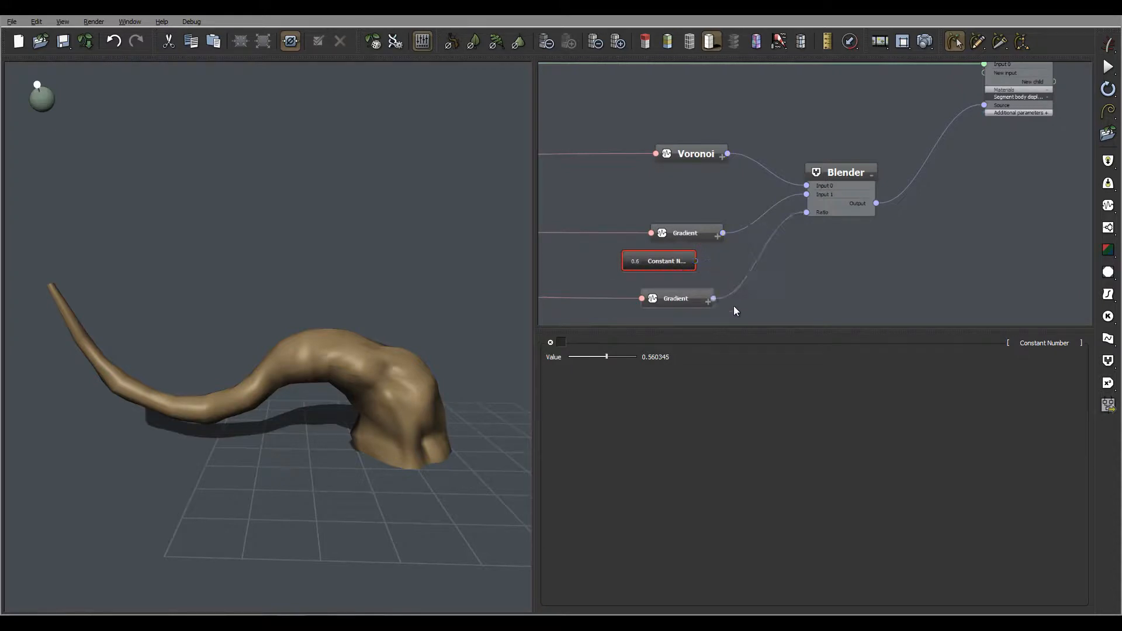
Step: Delete the Constant Number node created for the Blender's ratio
double_click(668, 262)
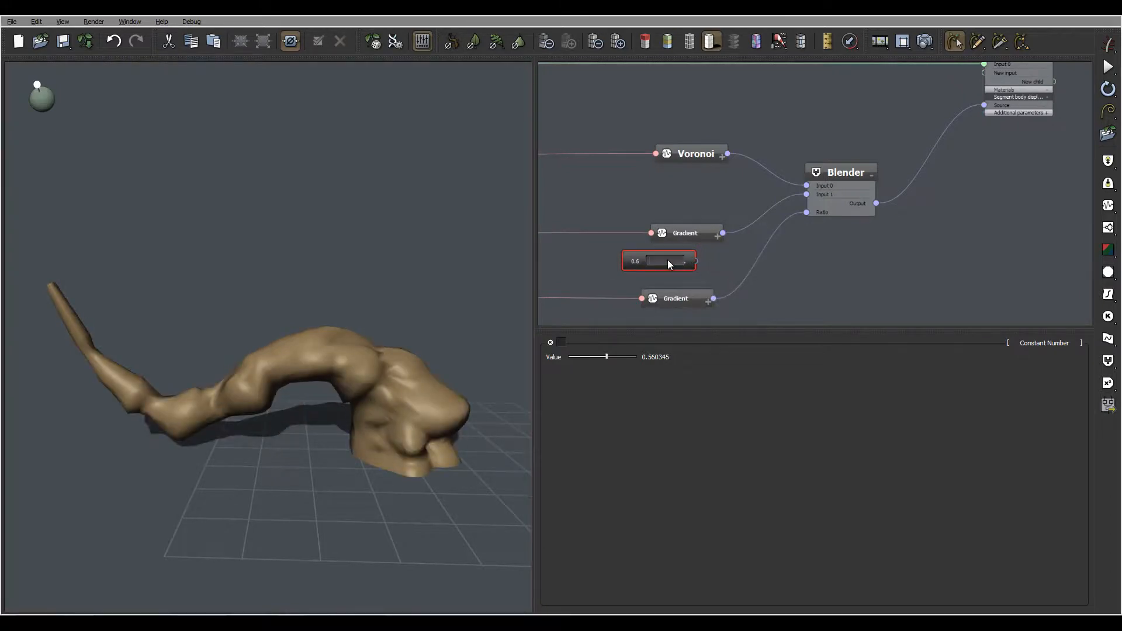
click(593, 254)
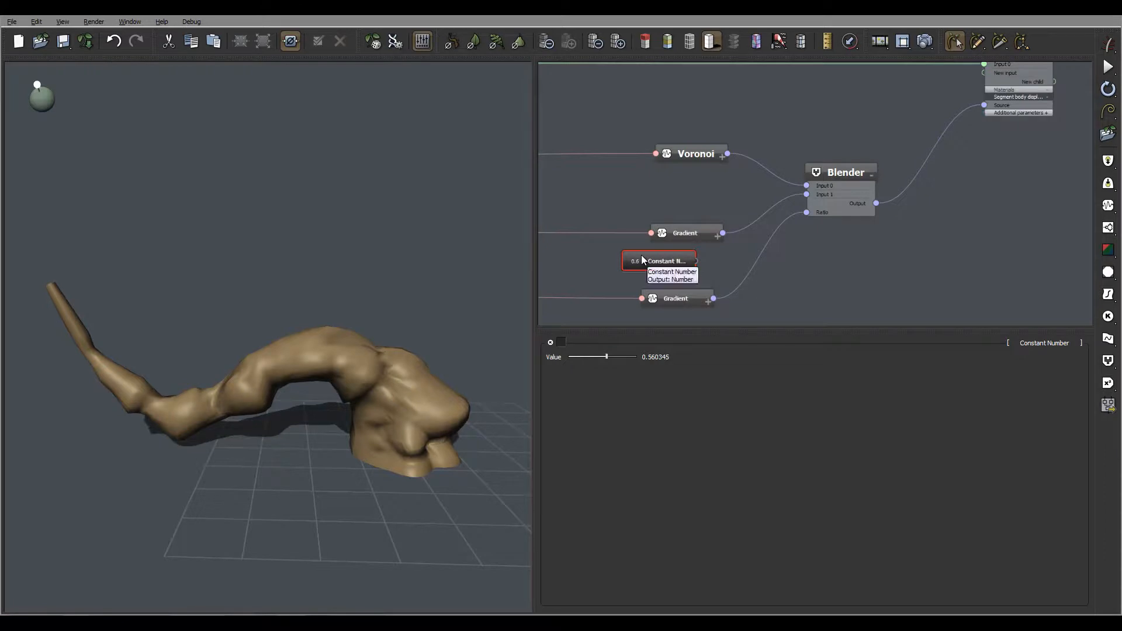
key(Delete)
Step: Insert a Filter node between the new Gradient node and the Blender's Ratio input
mouse_move(313, 265)
middle_down()
mouse_move(268, 355)
mouse_move(248, 281)
mouse_move(328, 274)
middle_up()
click(660, 289)
click(755, 267)
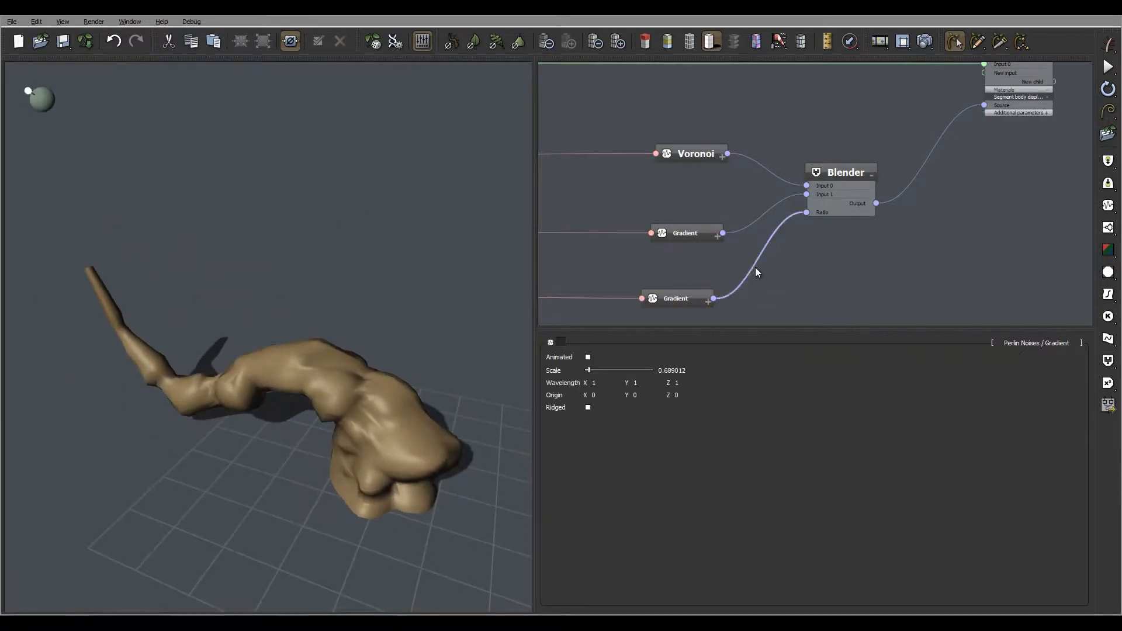
click(1109, 294)
drag(775, 160, 799, 289)
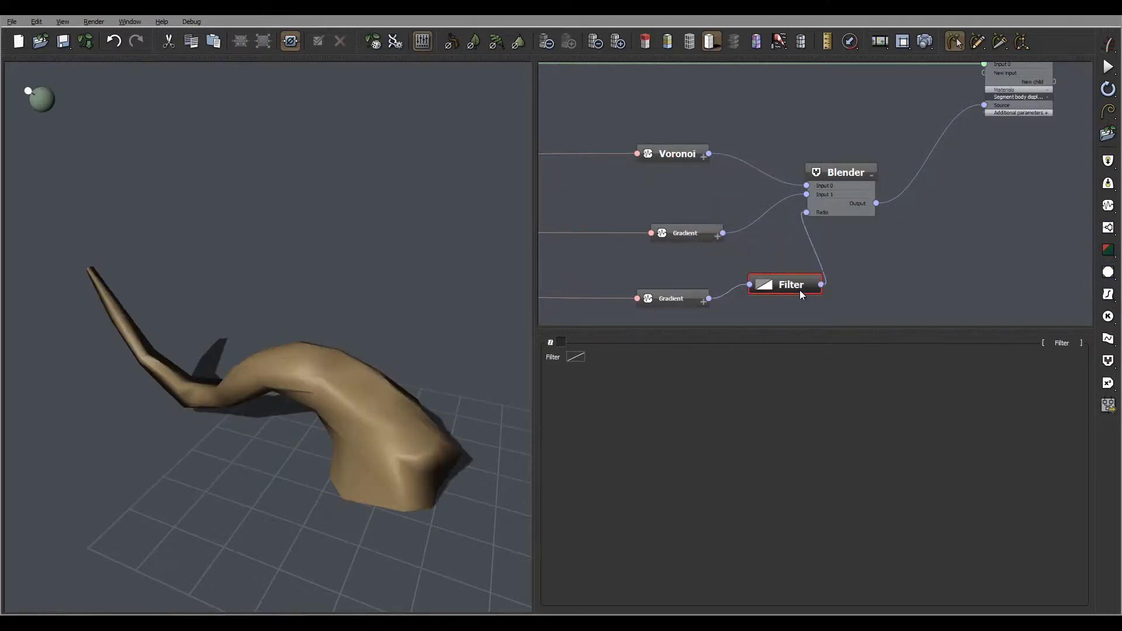
Step: Open the Filter curve and add two keypoints forming a steep ramp around the center
click(576, 356)
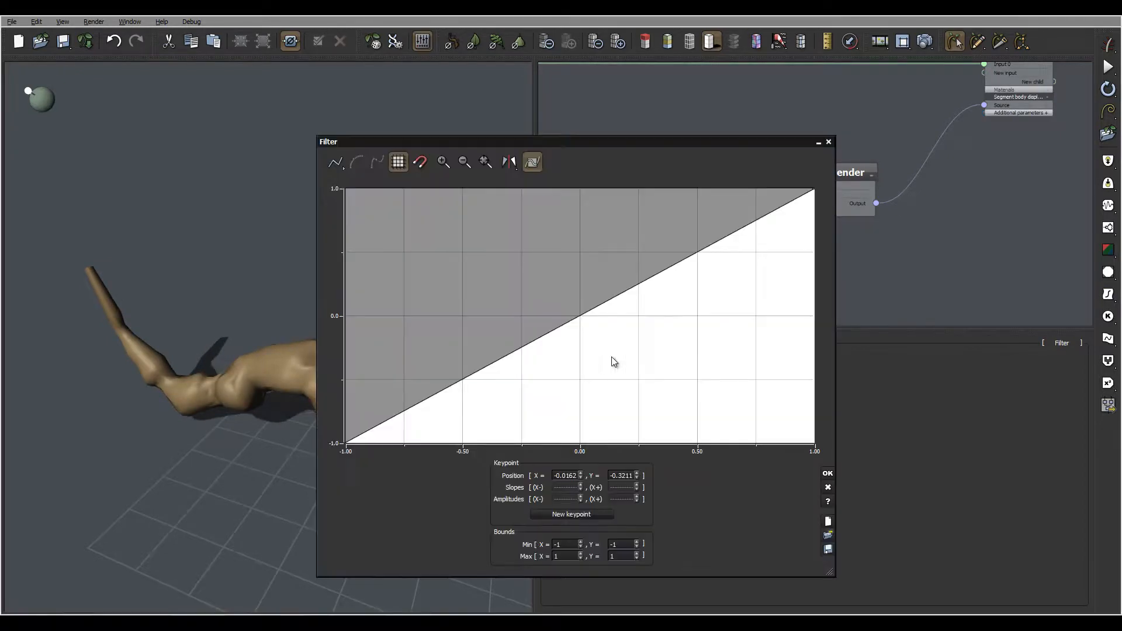
drag(589, 153, 734, 48)
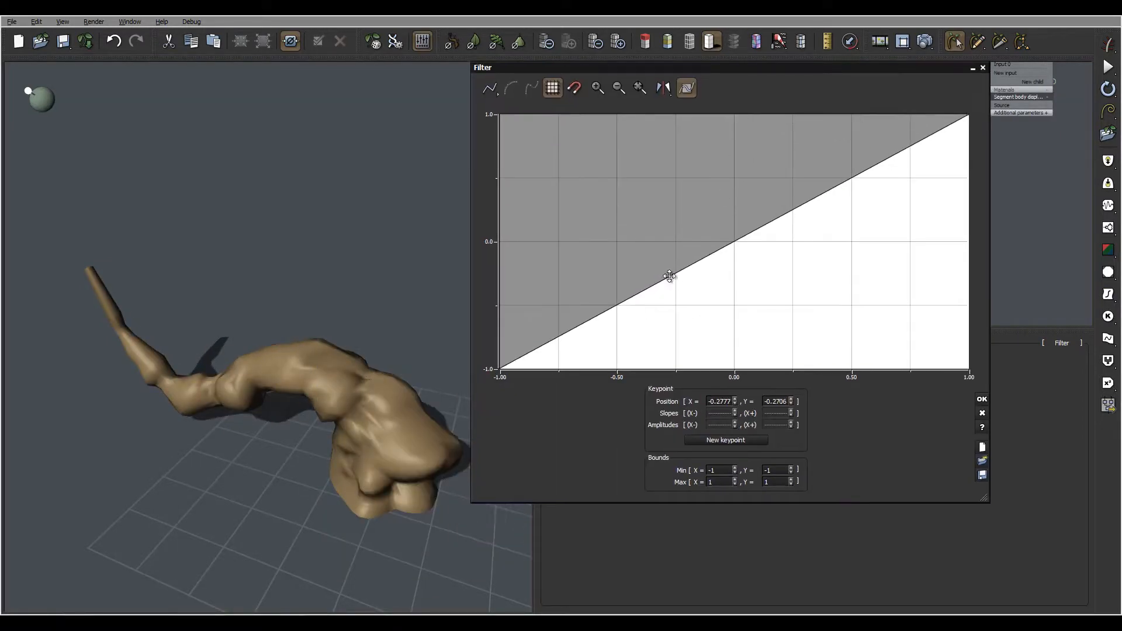
drag(669, 275, 722, 352)
drag(817, 262, 746, 153)
mouse_move(434, 286)
middle_down()
mouse_move(459, 344)
mouse_move(338, 339)
mouse_move(373, 354)
mouse_move(359, 325)
mouse_move(370, 349)
middle_up()
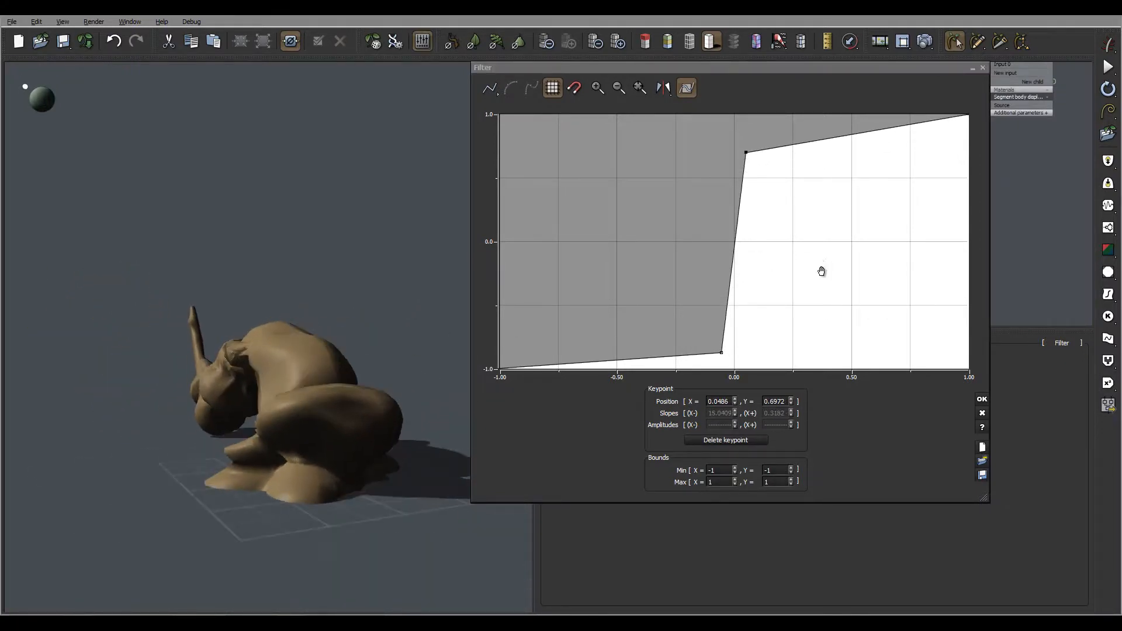
Step: Move the filter keypoints to about (0.32, 0.94) and (-0.39, -0.94) and confirm the curve
drag(821, 269, 801, 286)
drag(728, 179, 789, 148)
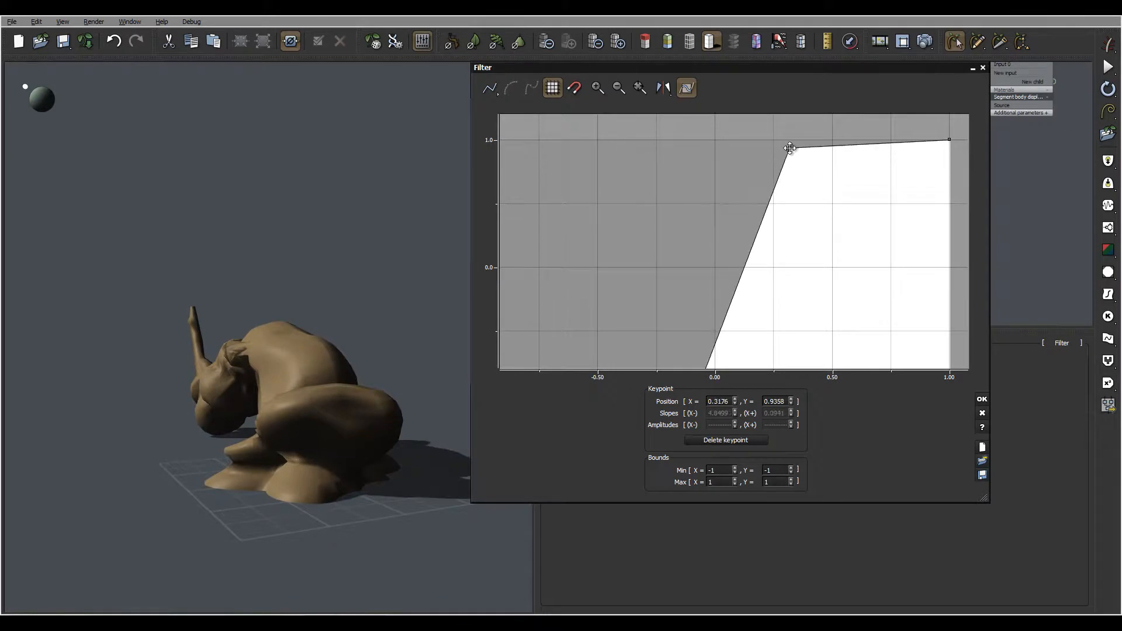
middle_drag(458, 252, 407, 376)
drag(832, 269, 814, 174)
click(682, 282)
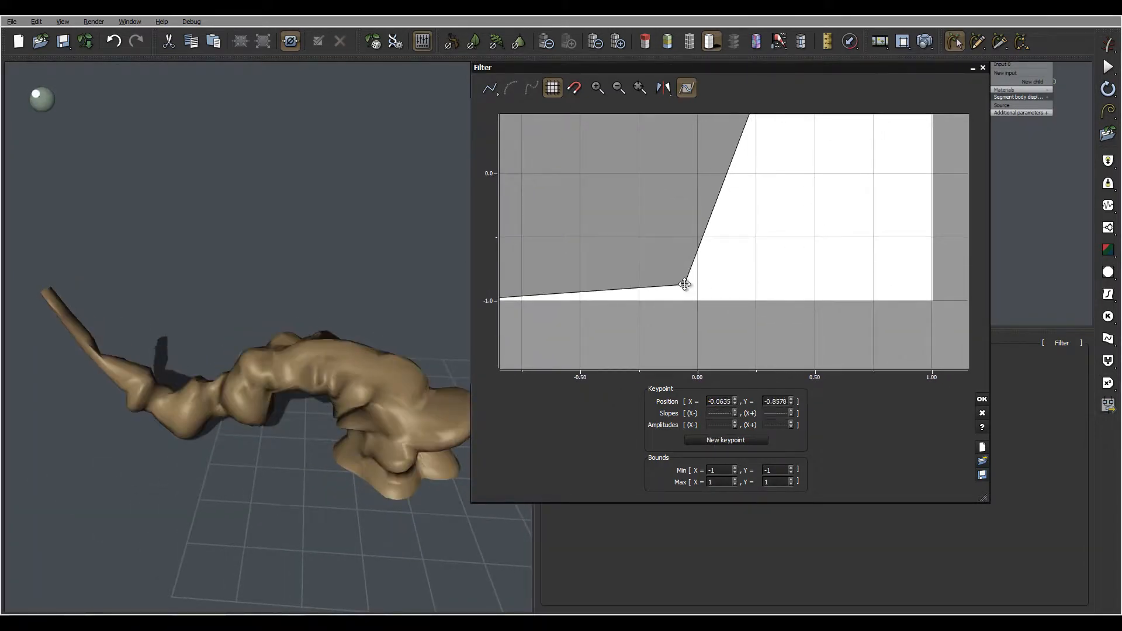
drag(684, 285, 606, 291)
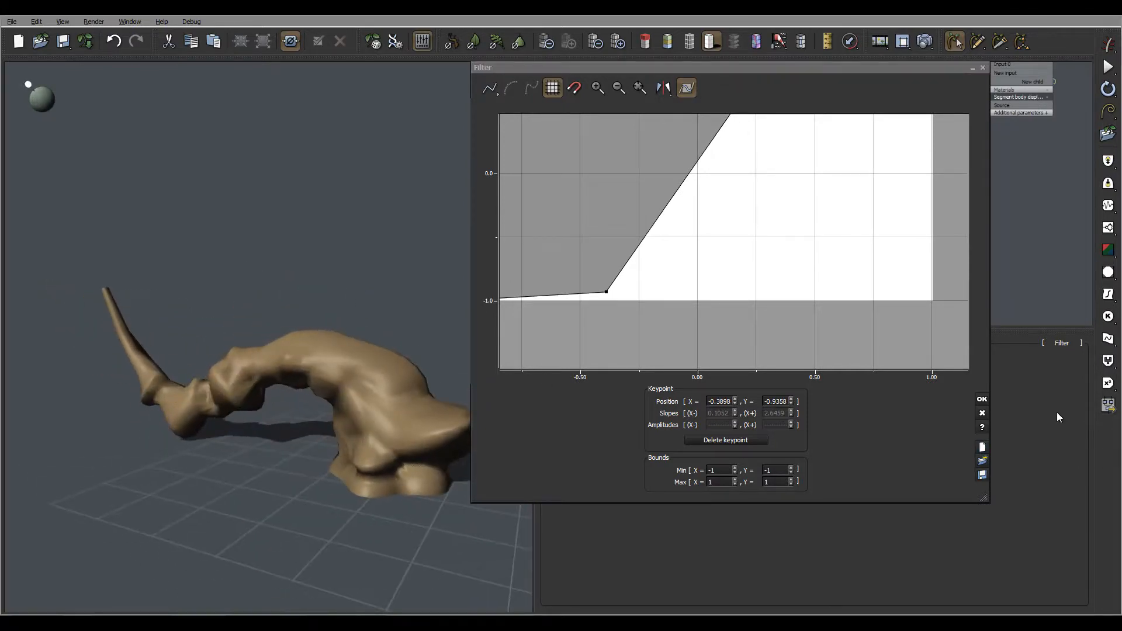
click(981, 400)
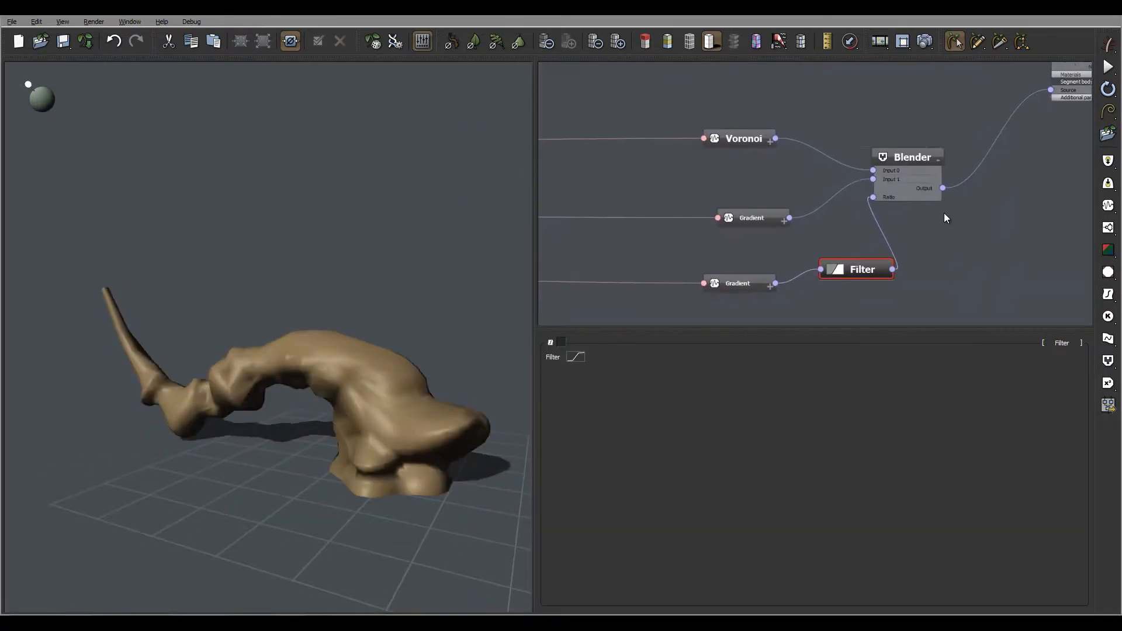
Step: Set the middle Gradient node's wavelength Z to 5
click(730, 202)
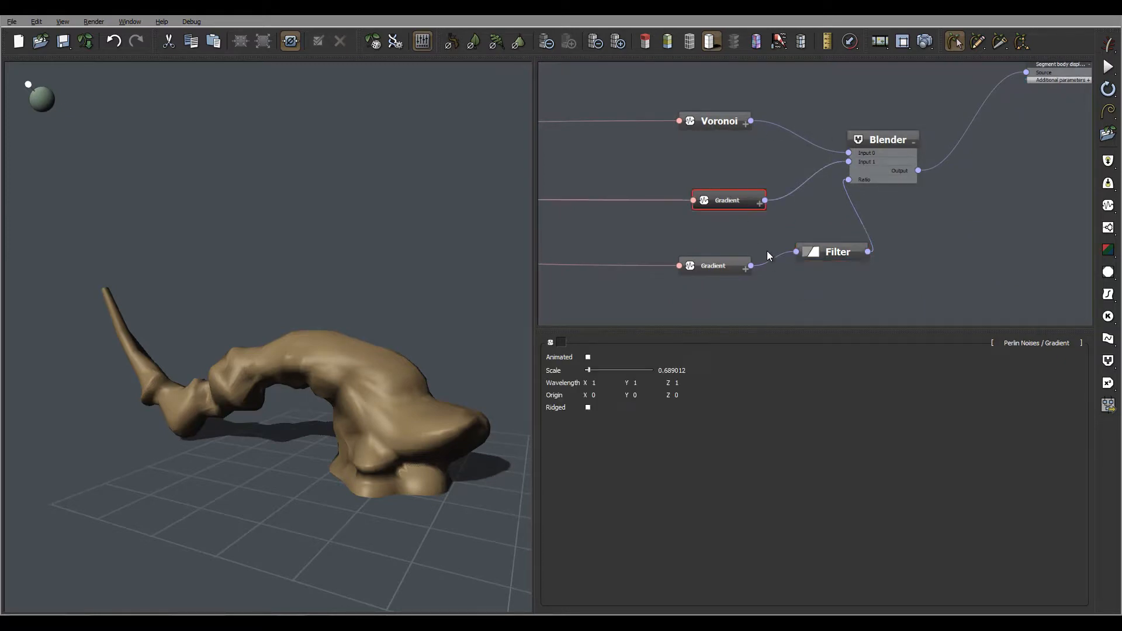
click(678, 385)
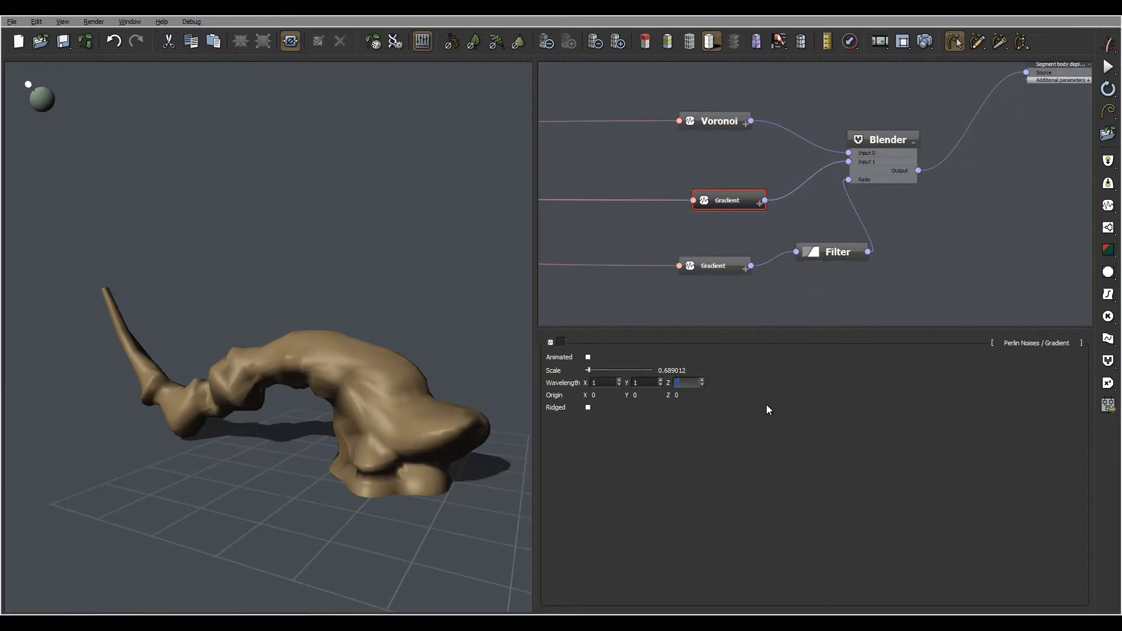
text(5)
key(Return)
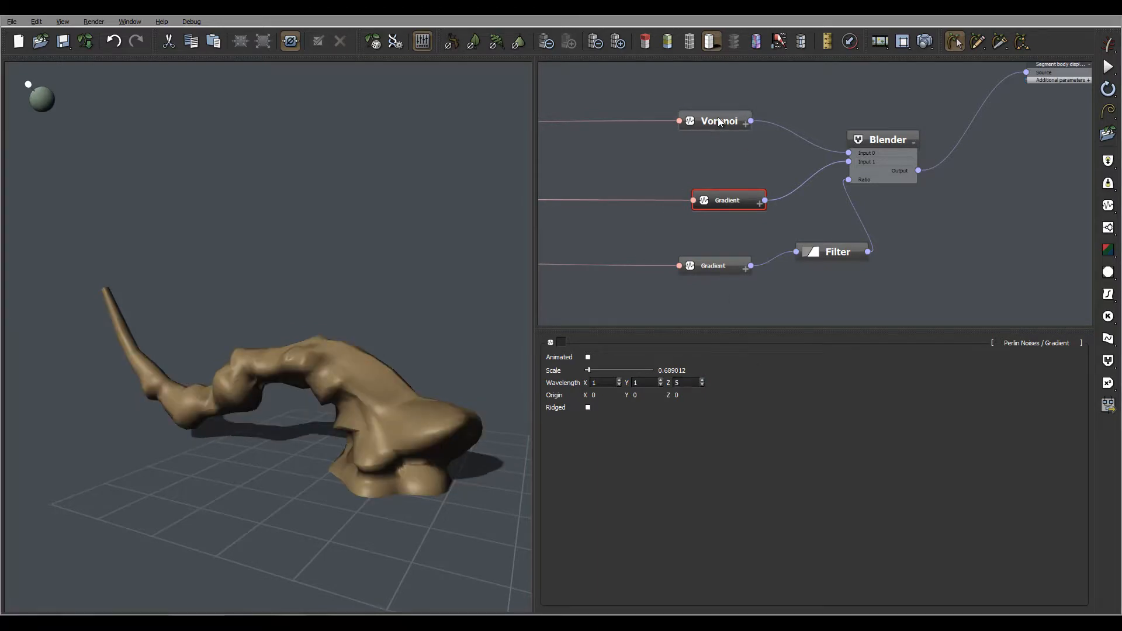
Step: Set the Voronoi node's wavelength Z to 5 and inspect the trunk from another angle
click(720, 123)
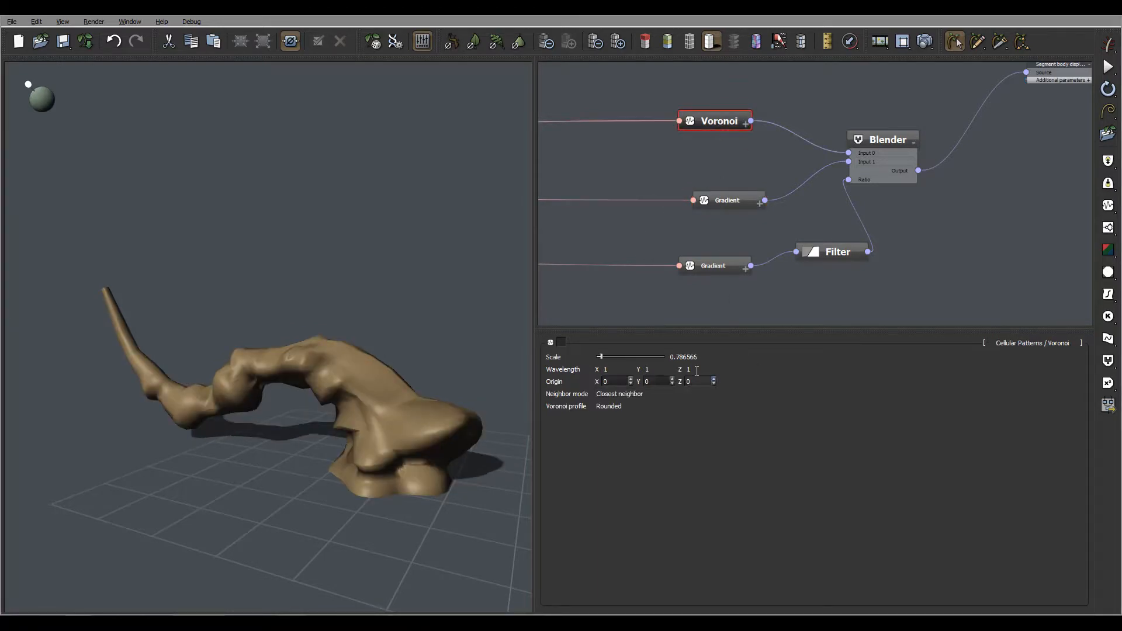
click(690, 369)
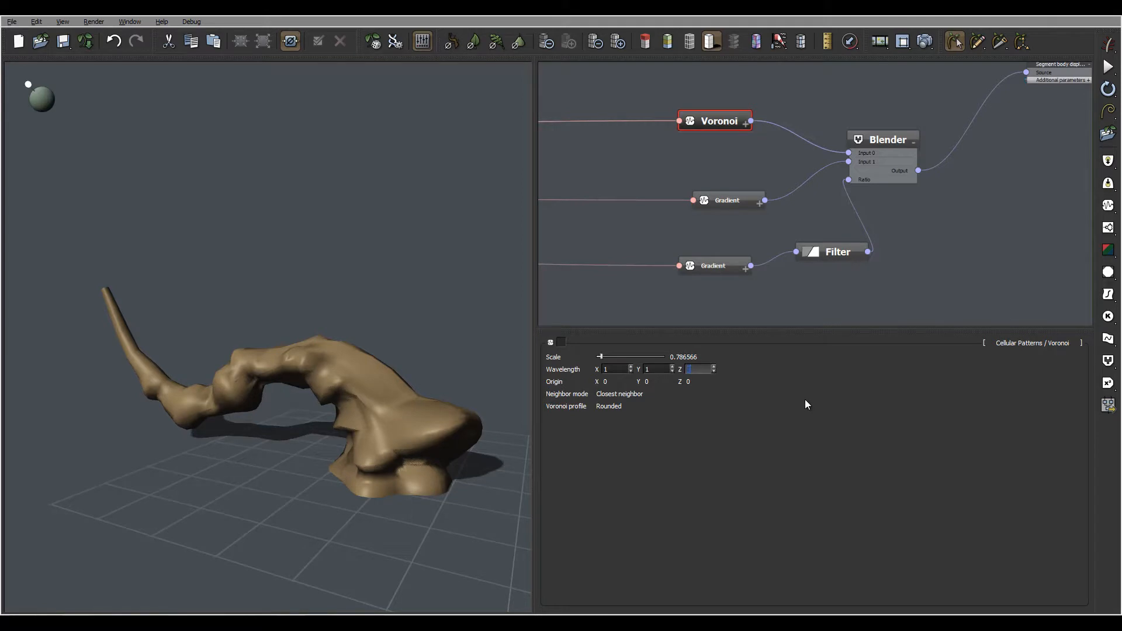
text(5)
key(Return)
drag(395, 324, 380, 414)
drag(386, 357, 353, 391)
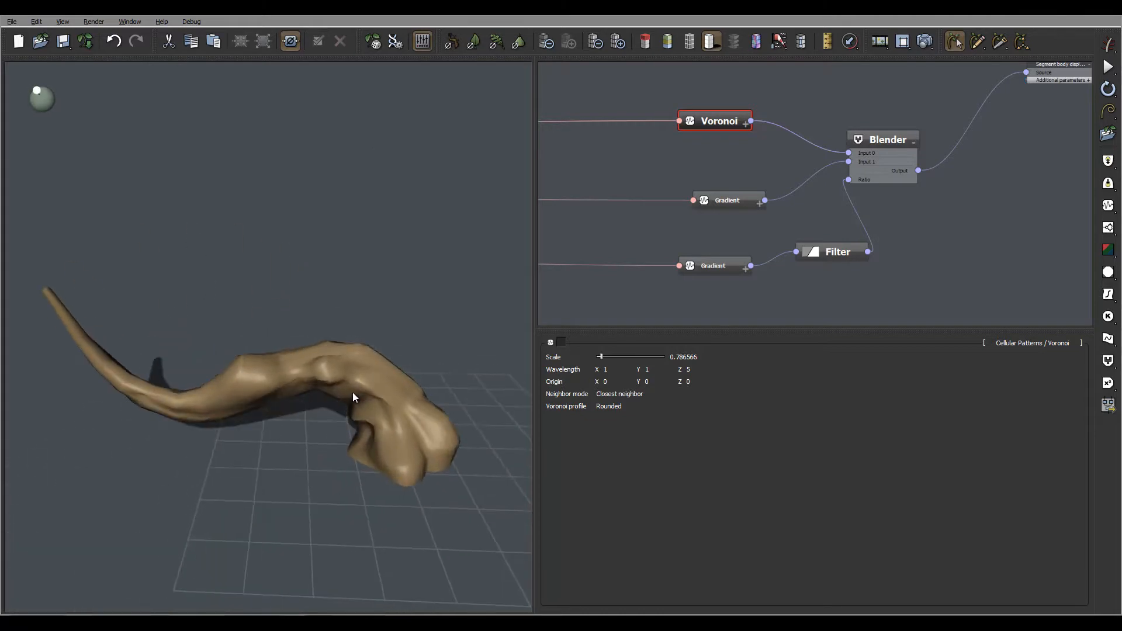
middle_drag(386, 357, 356, 430)
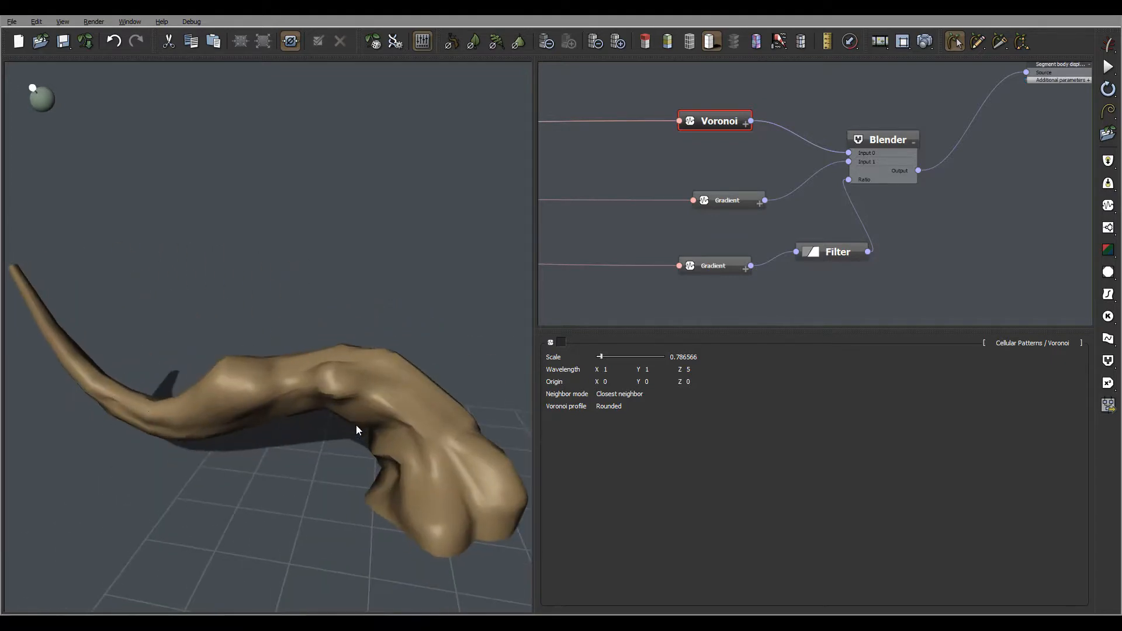
Step: Move the Trunk node further right to make room after the Blender
scroll(862, 255, down, 5)
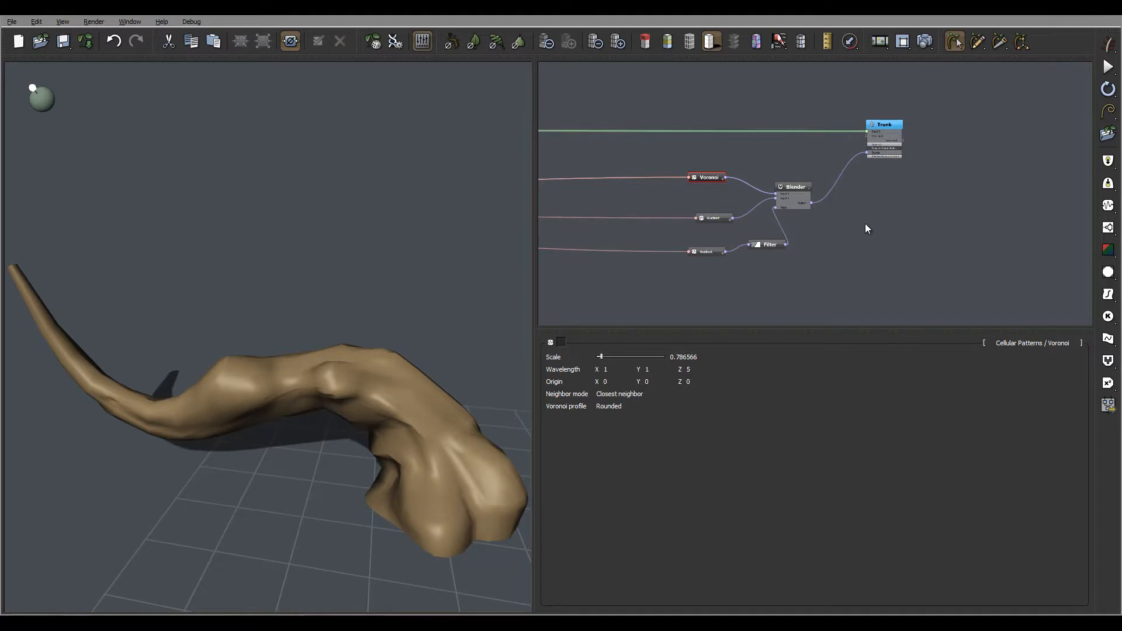
middle_drag(854, 223, 786, 234)
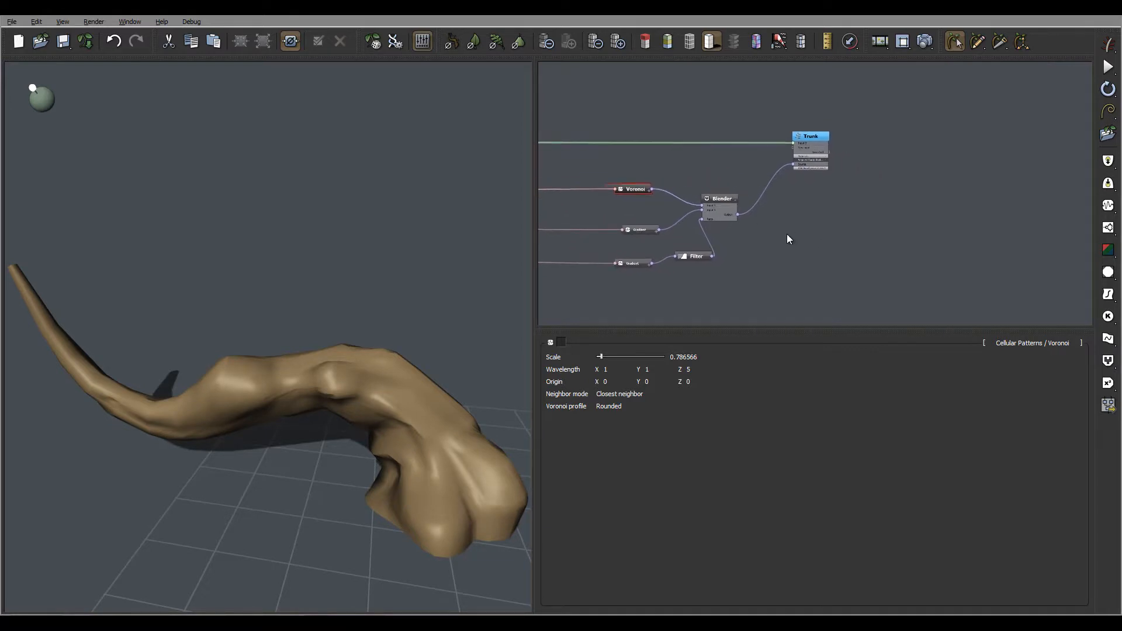
click(803, 139)
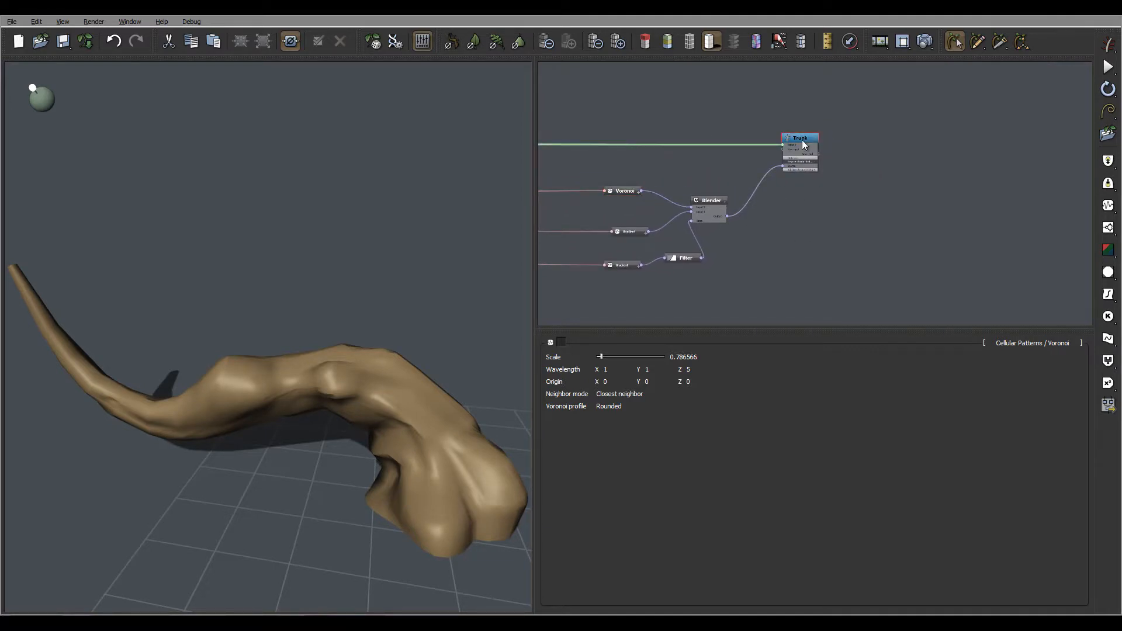
drag(802, 140, 868, 124)
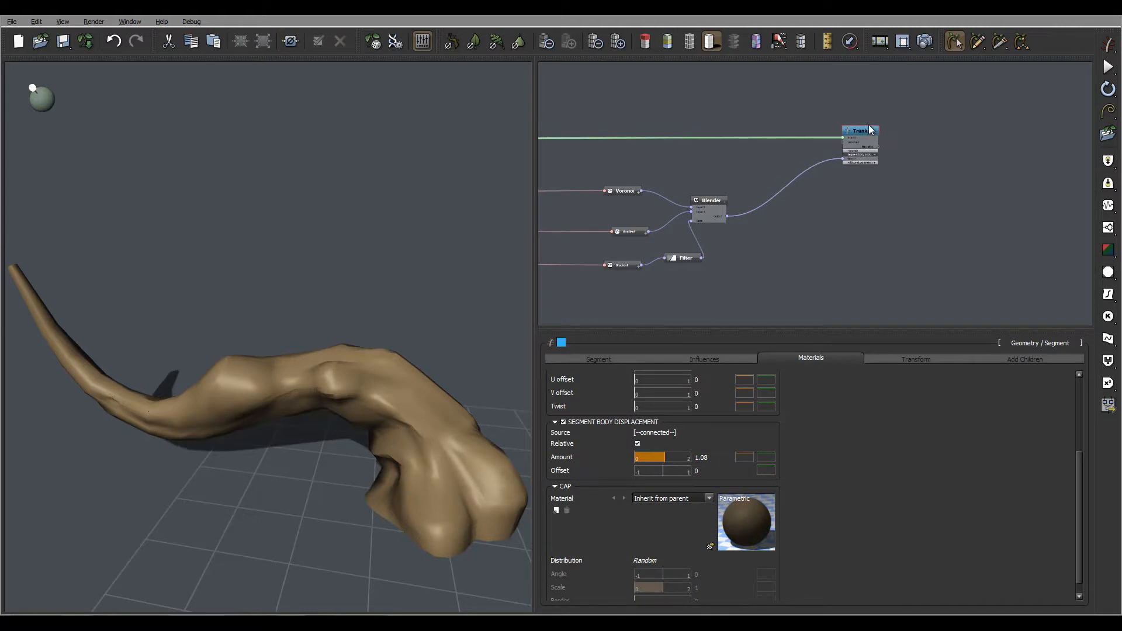
Step: Insert a new Filter node between the Blender output and the Trunk's segment body displacement source
click(786, 187)
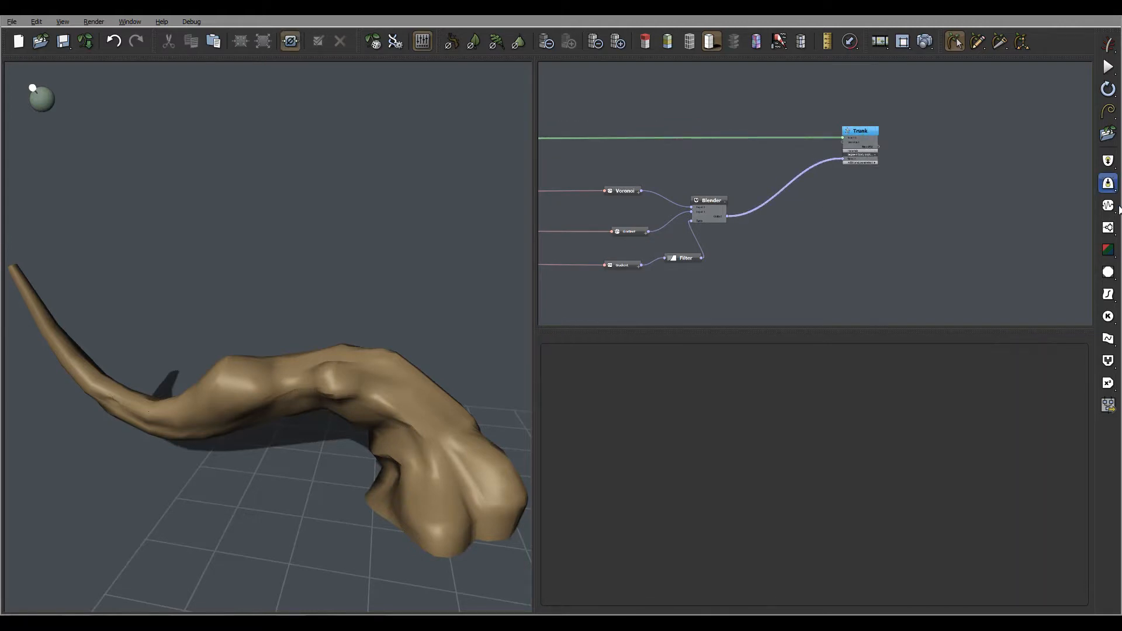
click(1108, 294)
drag(783, 117, 808, 212)
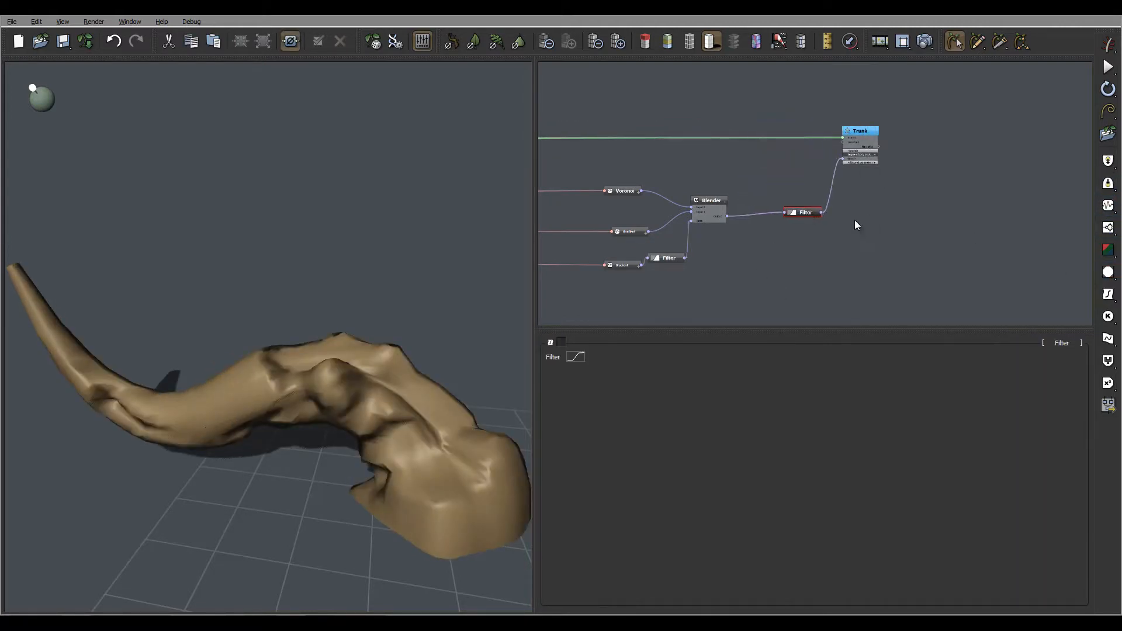
Step: Open the new Filter's curve and drag its keypoints to about (-0.45, -0.13) and (0.63, 0.52)
click(571, 358)
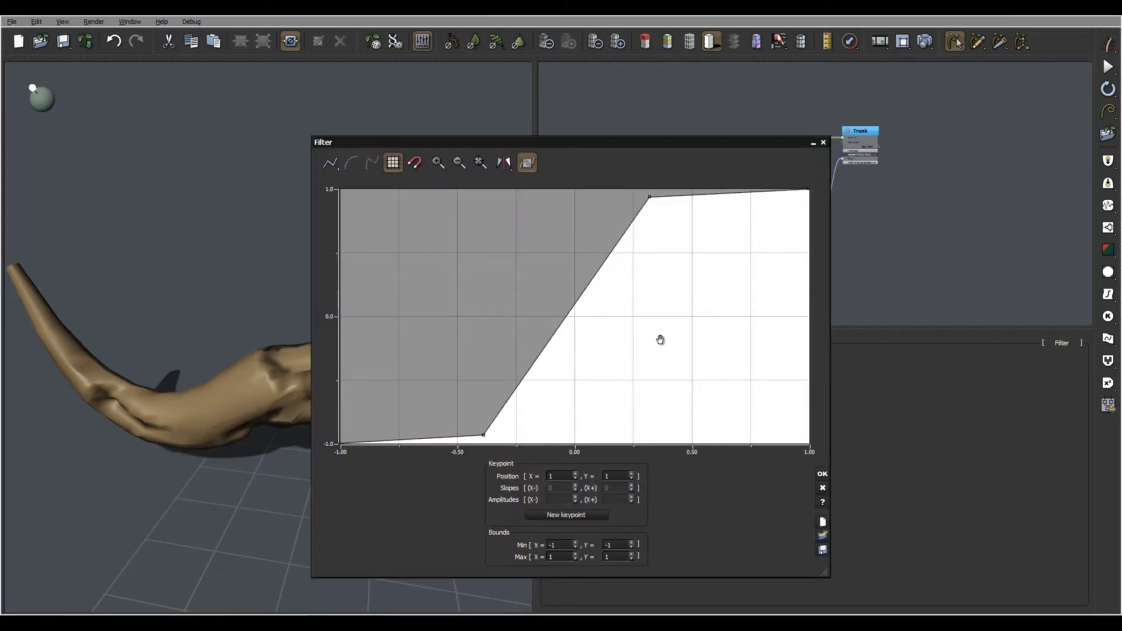
drag(697, 258, 760, 250)
scroll(703, 256, down, 5)
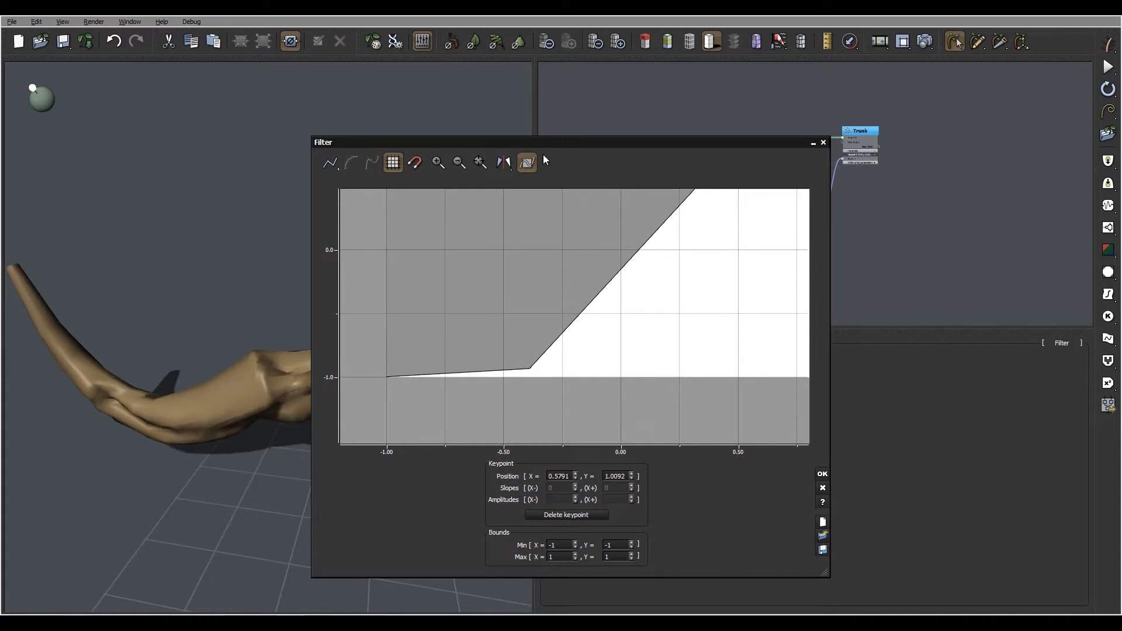
drag(542, 143, 721, 88)
drag(711, 313, 839, 310)
right_drag(402, 400, 382, 413)
drag(808, 226, 789, 259)
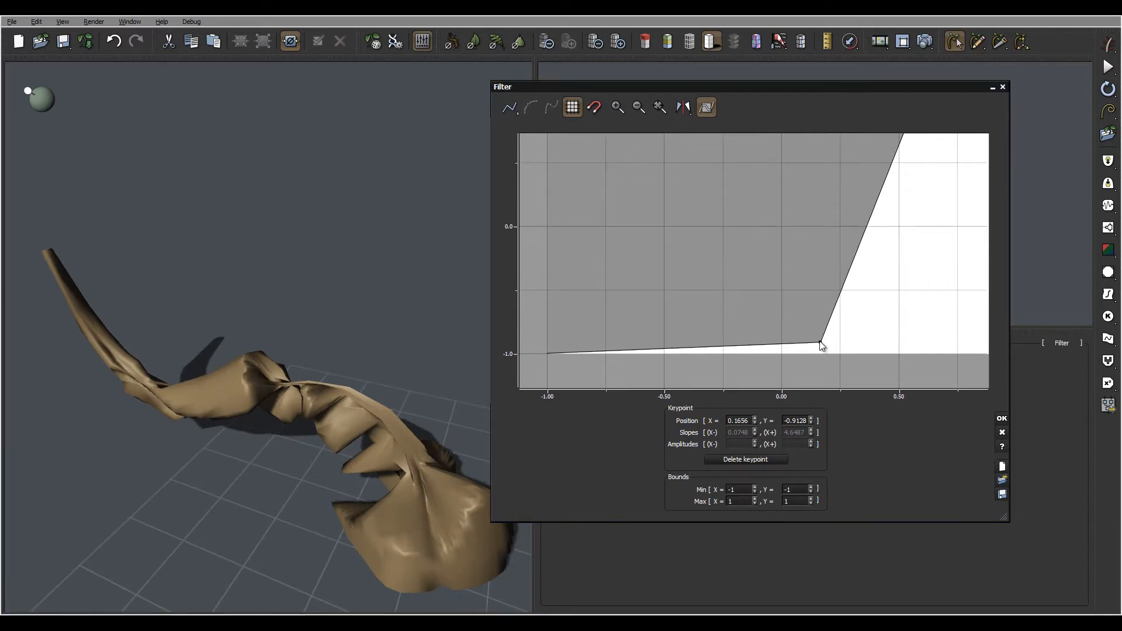
drag(821, 344, 676, 243)
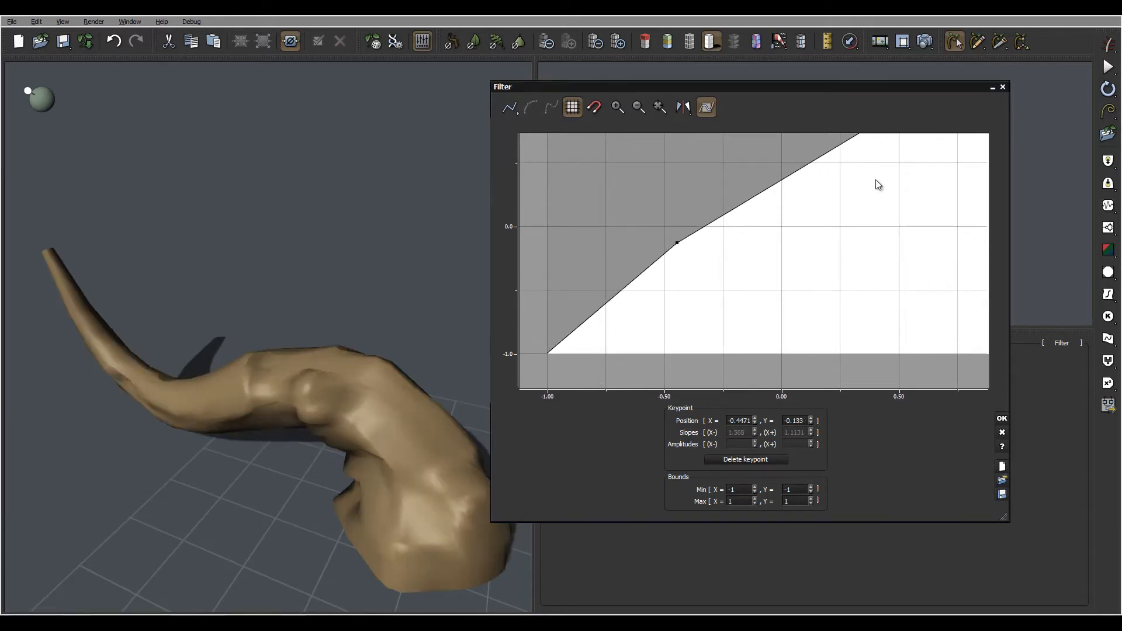
drag(876, 185, 773, 279)
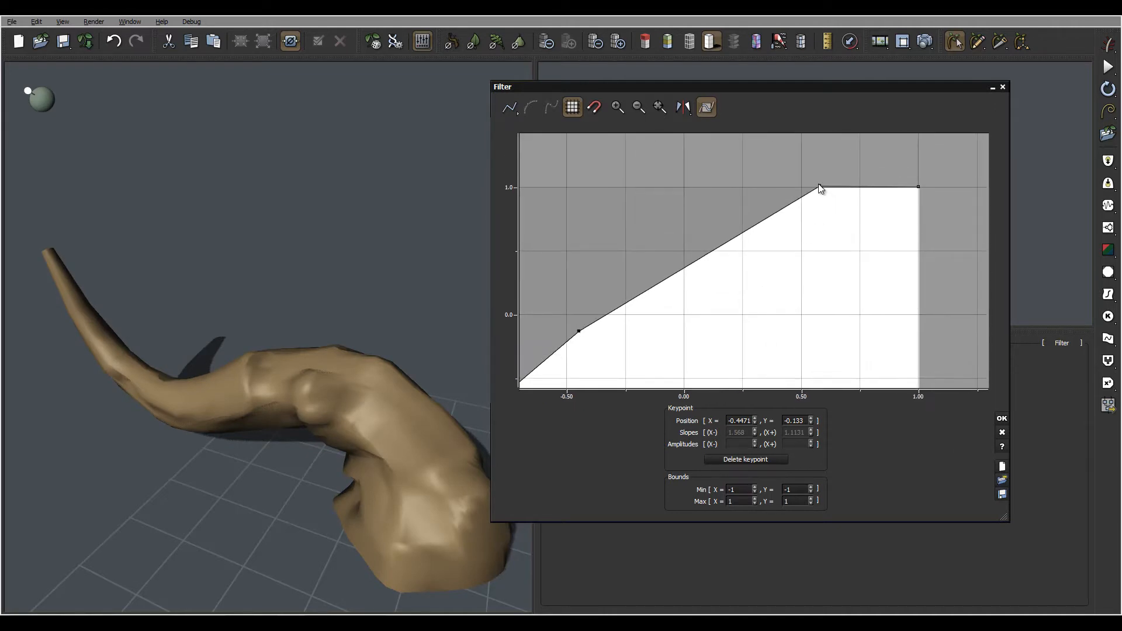
drag(819, 186, 832, 248)
Step: Move the lower keypoint of the curve to about (-0.63, -0.34)
right_drag(384, 300, 459, 247)
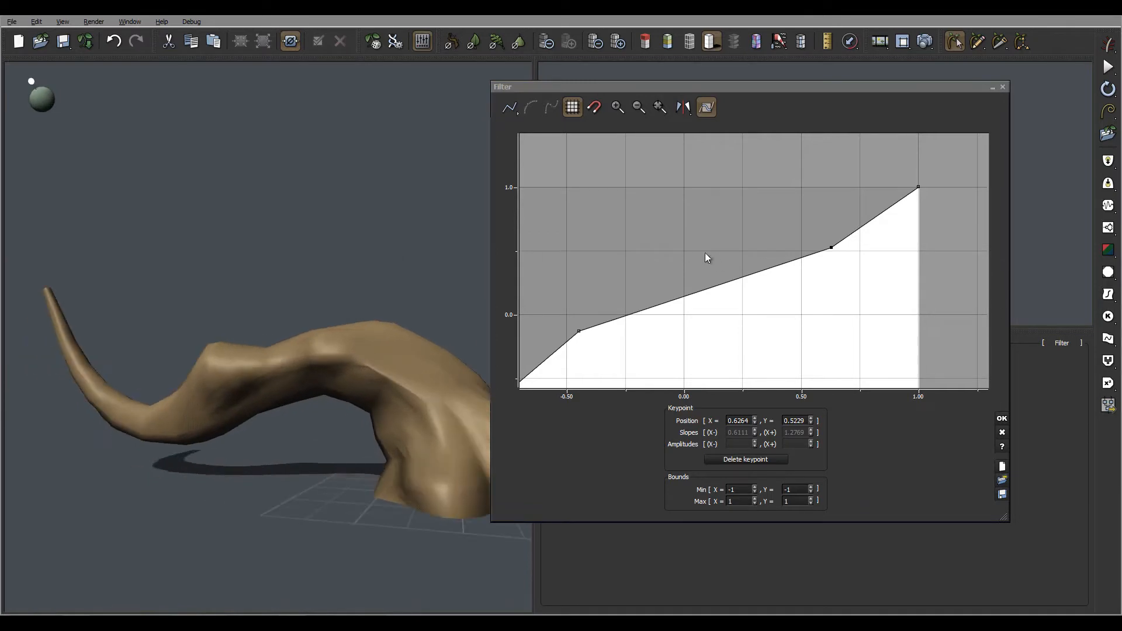
drag(722, 274, 795, 216)
drag(651, 274, 609, 299)
right_drag(394, 304, 520, 345)
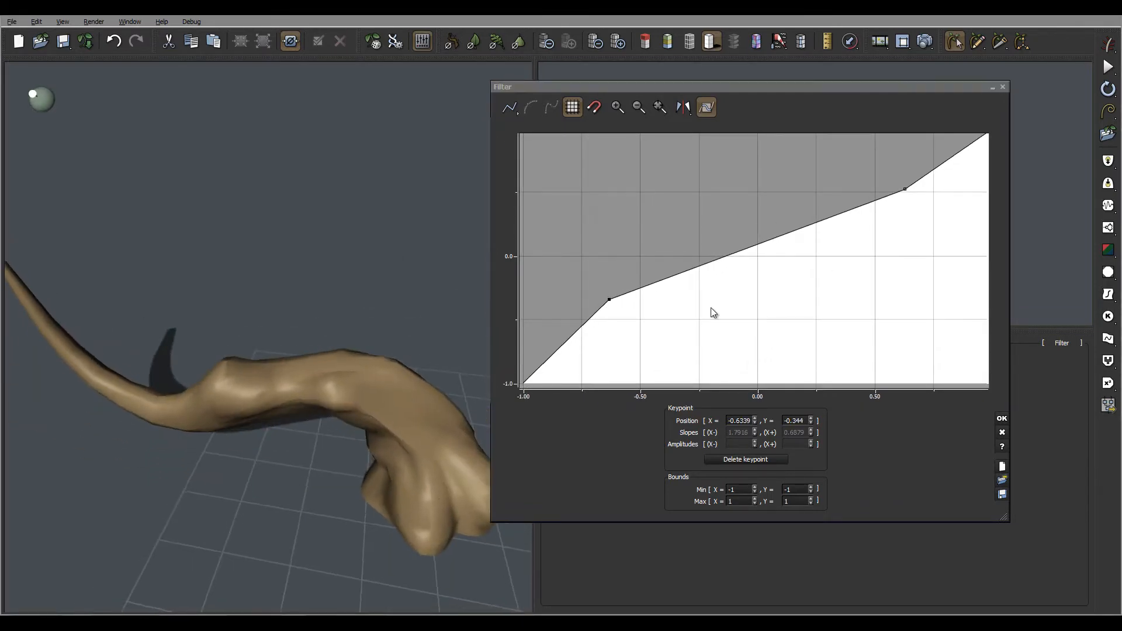
Step: Switch the curve to smooth interpolation and move the lower keypoint to about (-0.56, -0.39)
drag(710, 307, 755, 294)
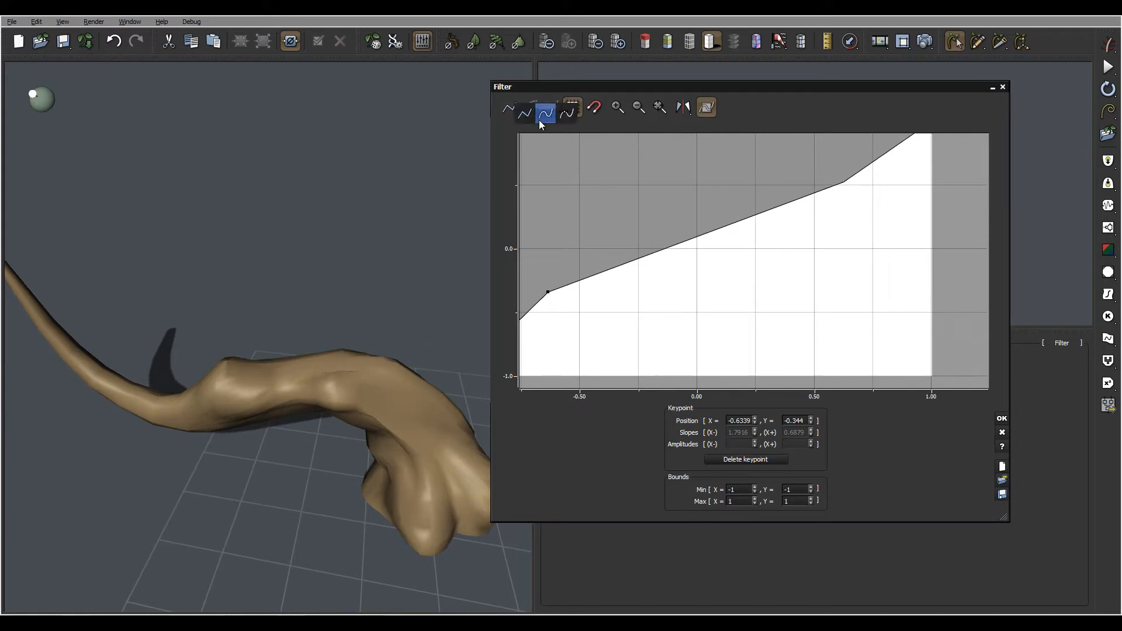
click(531, 107)
right_drag(391, 312, 435, 281)
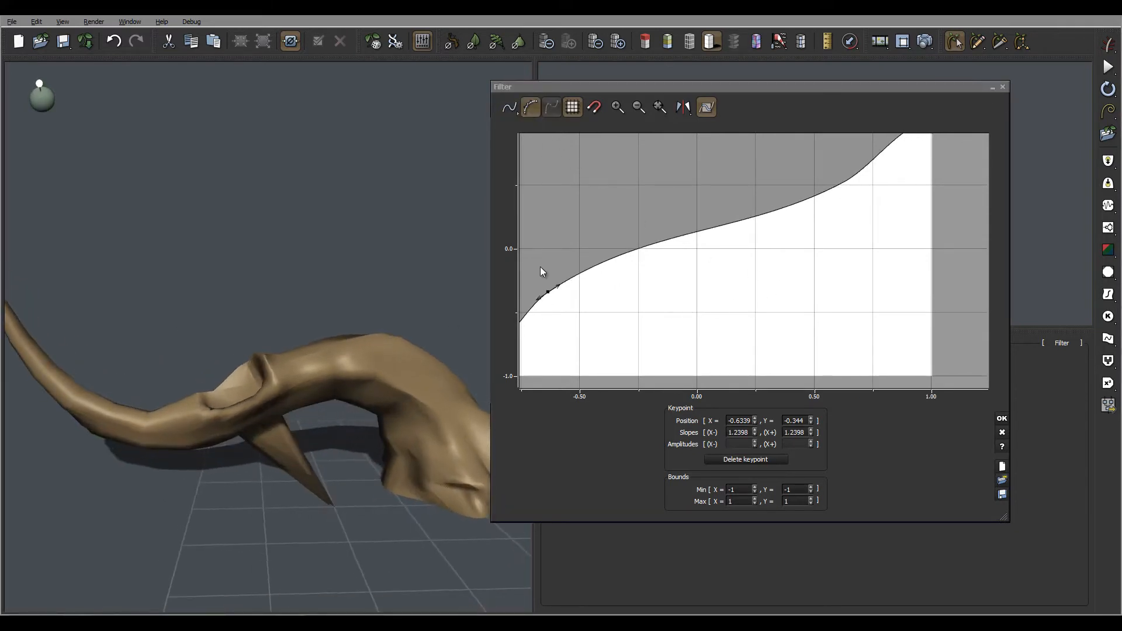
drag(707, 258, 825, 247)
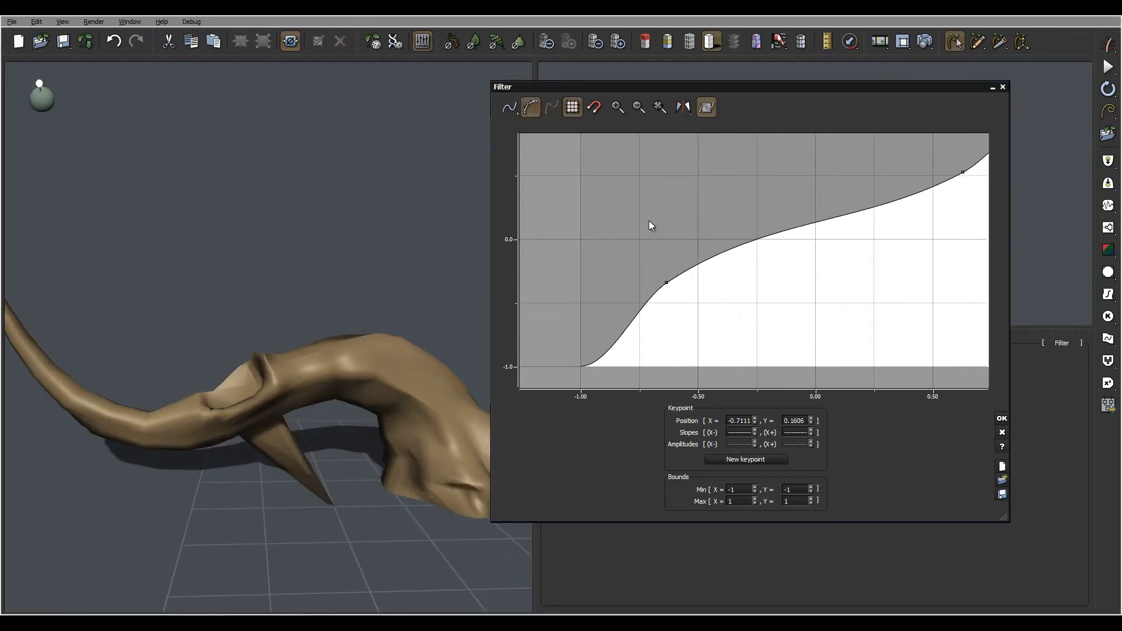
drag(668, 283, 684, 288)
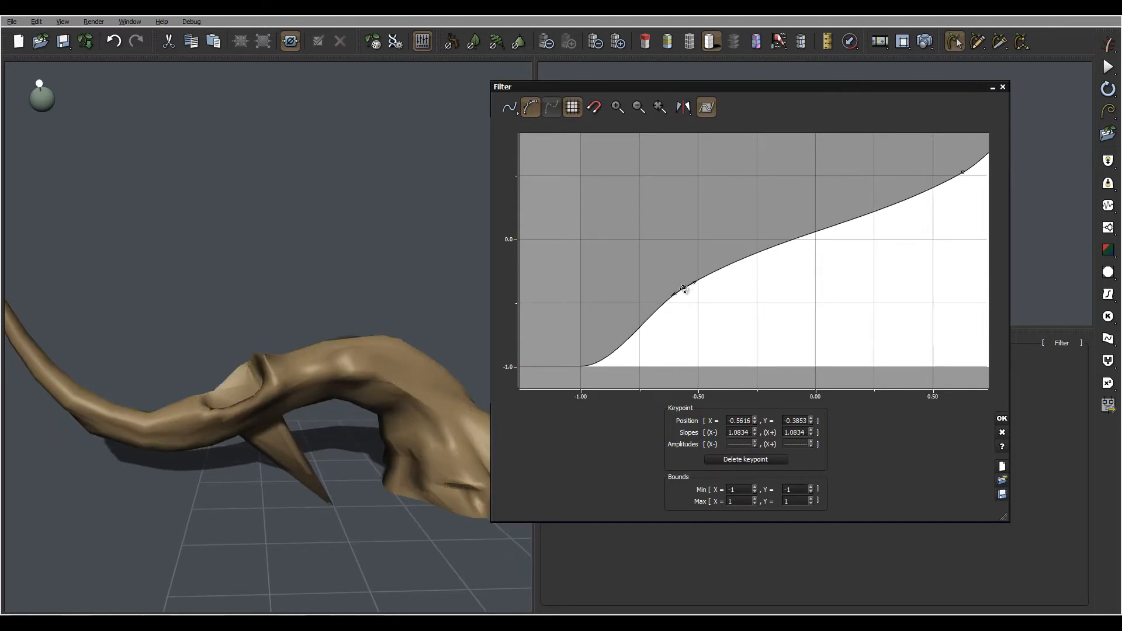
Step: Delete the upper middle keypoint of the filter curve
right_drag(423, 332, 286, 375)
right_drag(347, 356, 406, 319)
right_drag(746, 301, 678, 338)
mouse_move(617, 325)
mouse_down()
mouse_move(639, 328)
mouse_move(614, 325)
mouse_up()
right_drag(833, 217, 721, 228)
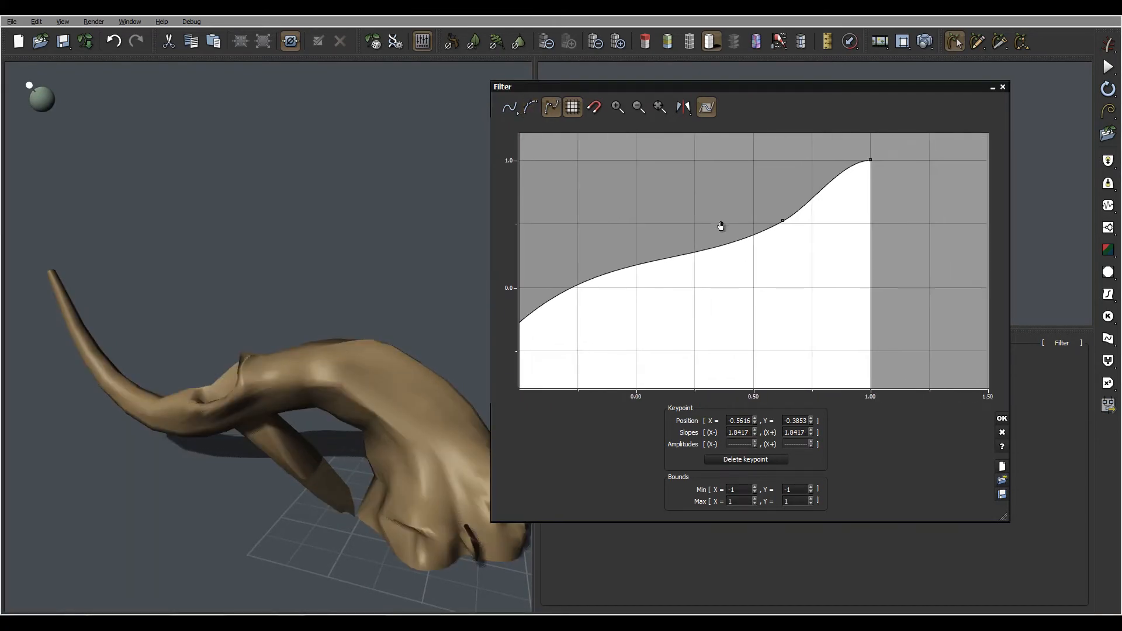
click(783, 220)
key(Delete)
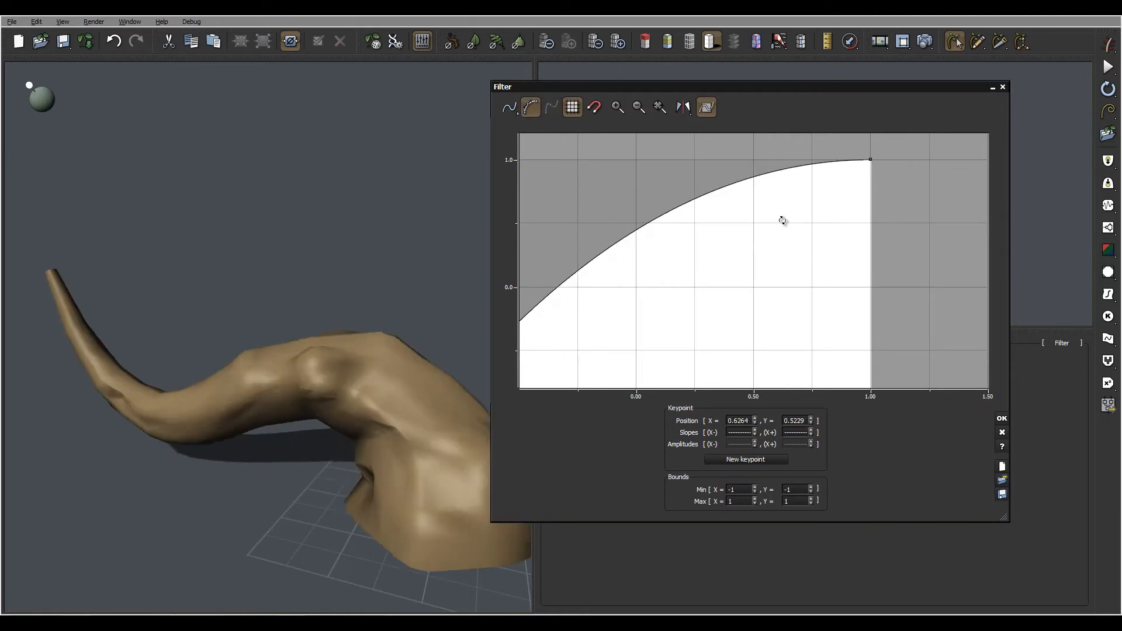
Step: Move the remaining keypoint to about (0.04, 0.36), ease its slopes to about 1.15, and confirm the curve
right_drag(692, 266, 739, 219)
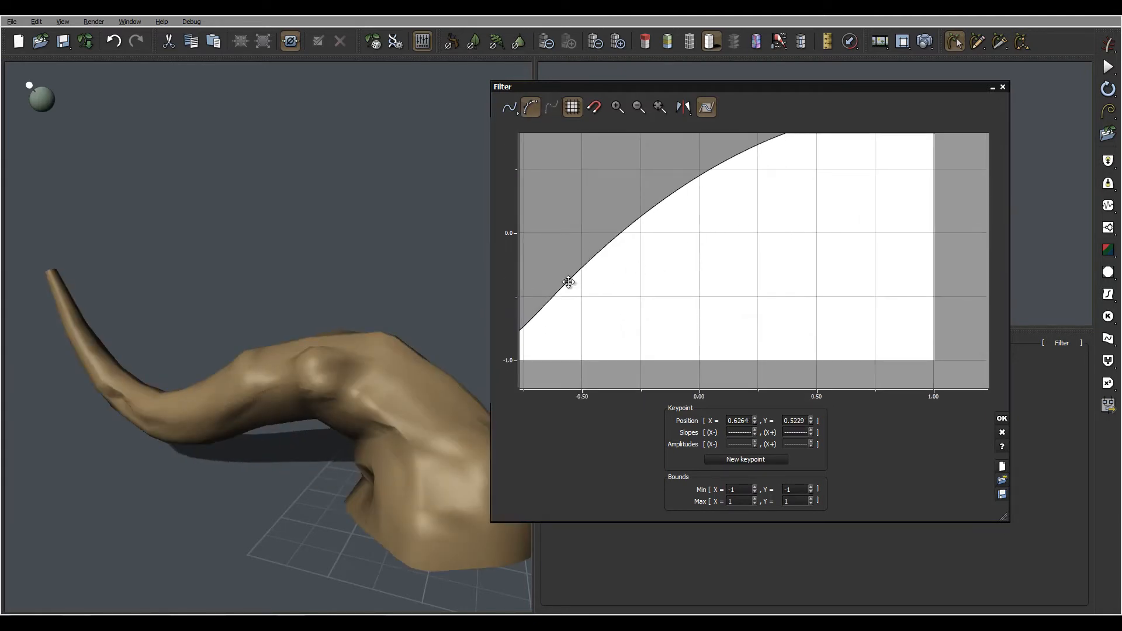
drag(567, 283, 708, 187)
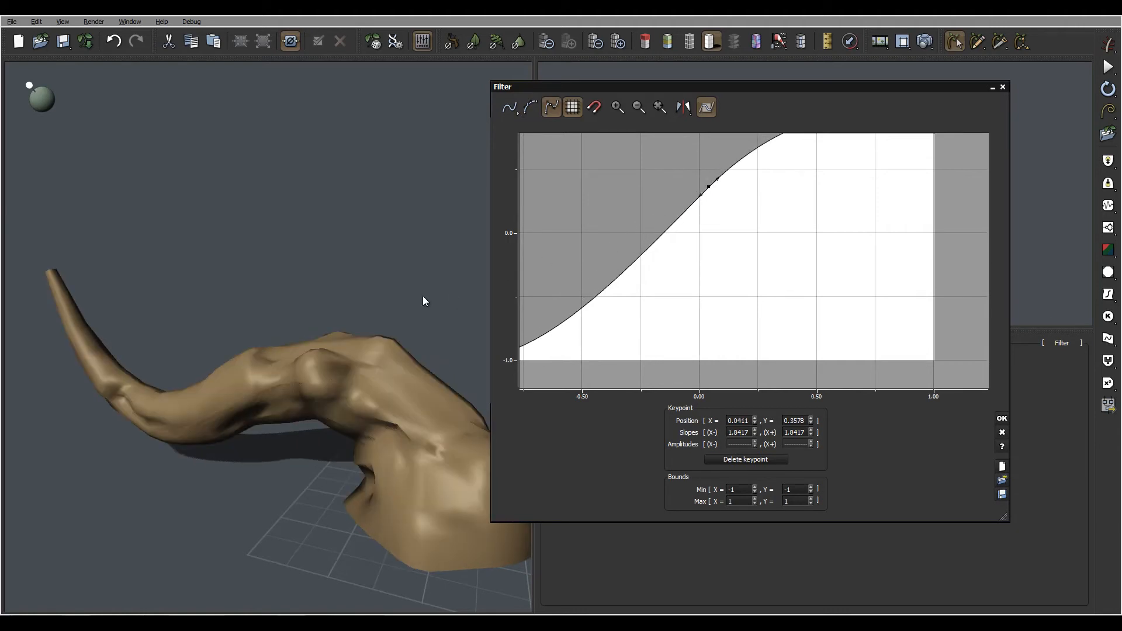
right_drag(422, 296, 410, 342)
right_drag(791, 243, 824, 258)
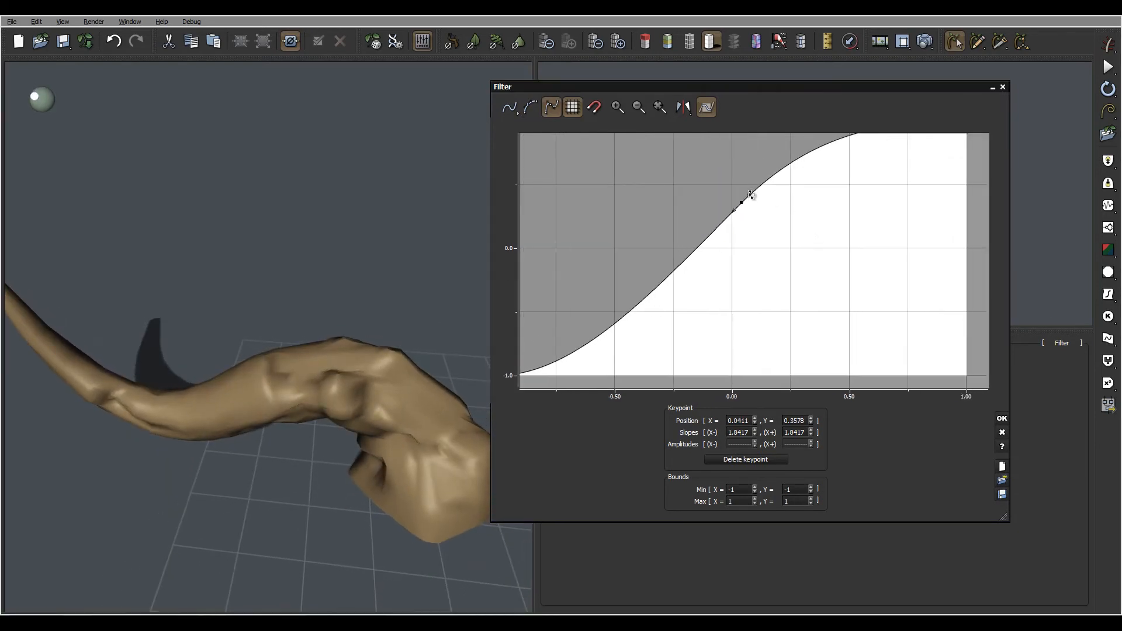
drag(751, 194, 755, 195)
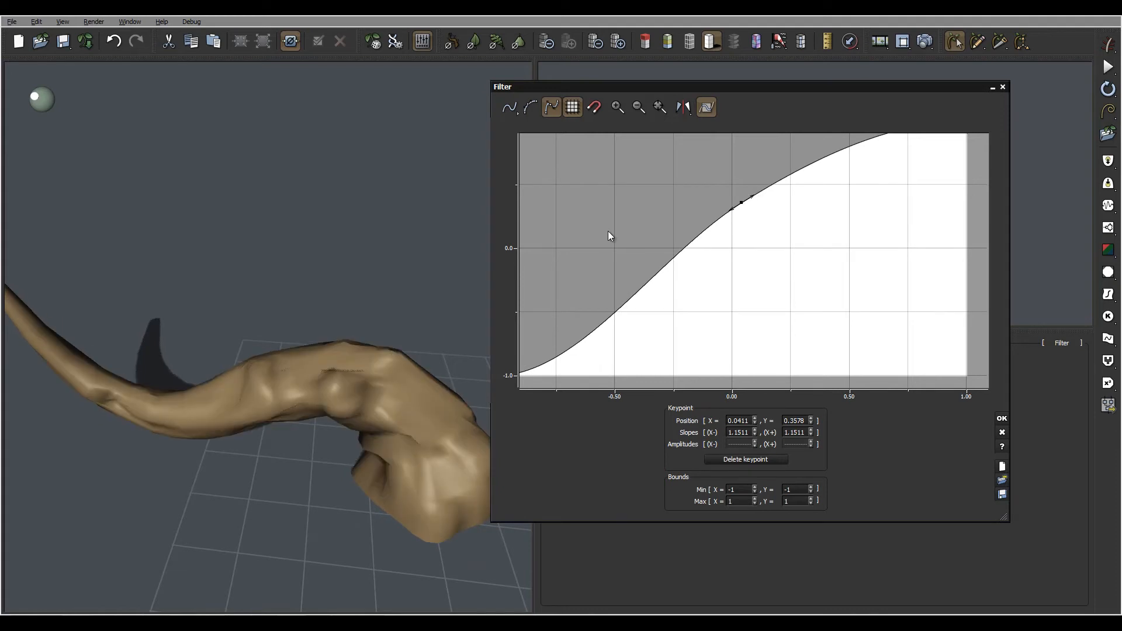
right_drag(406, 299, 342, 288)
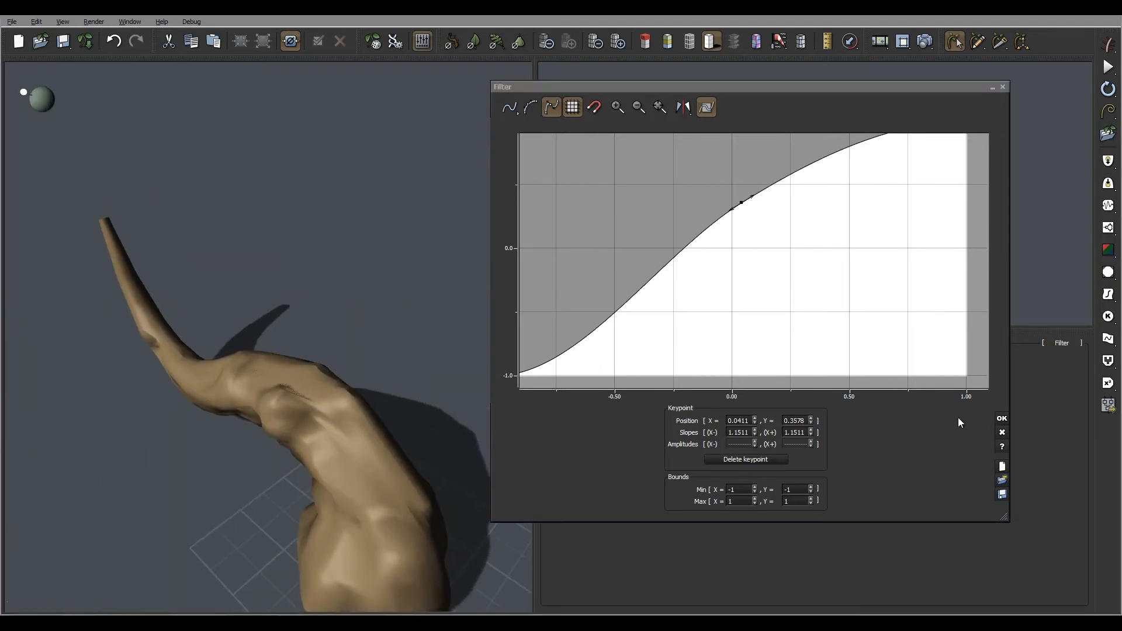
click(1002, 419)
Step: Rearrange the node graph, moving the Trunk node close to the new Filter node
middle_drag(898, 250, 873, 215)
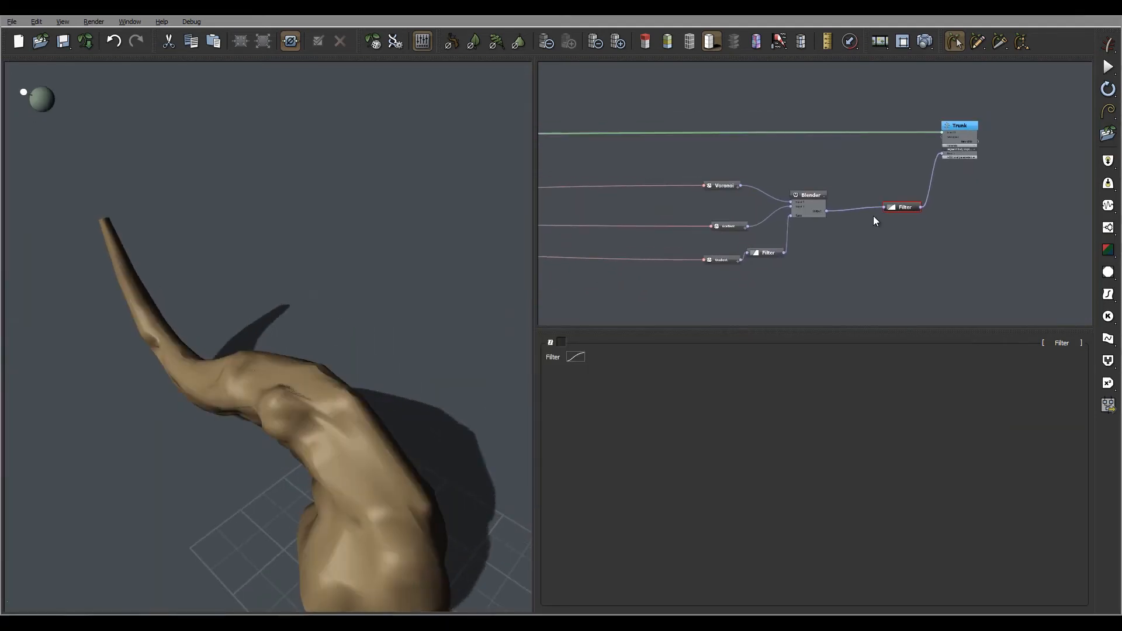
scroll(873, 215, down, 4)
drag(958, 98, 727, 277)
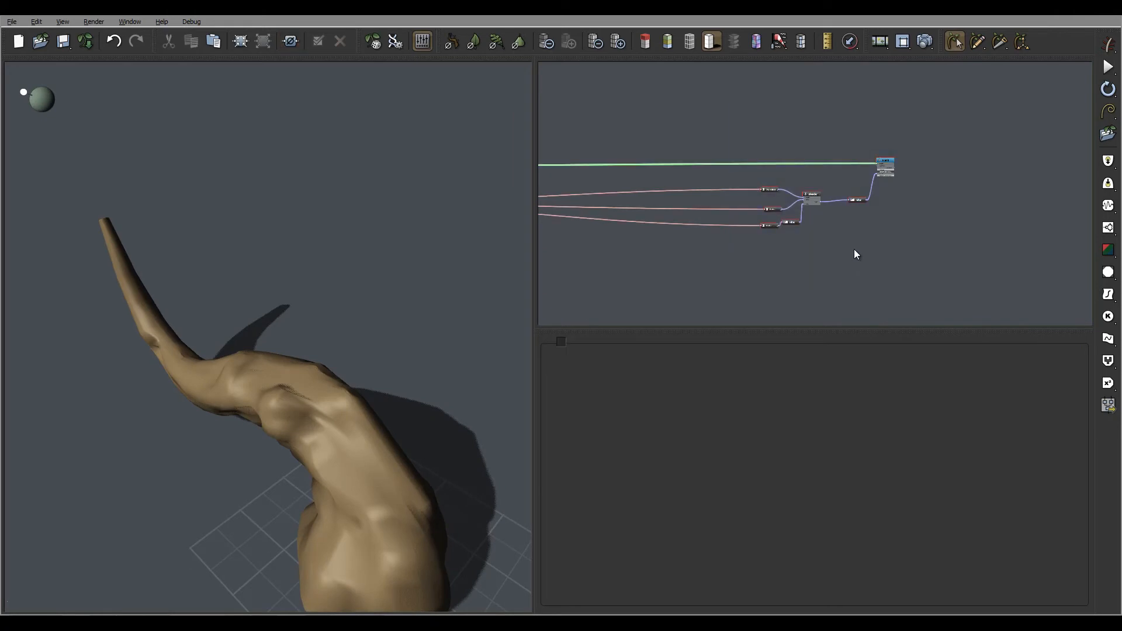
drag(889, 165, 639, 178)
middle_drag(639, 178, 937, 191)
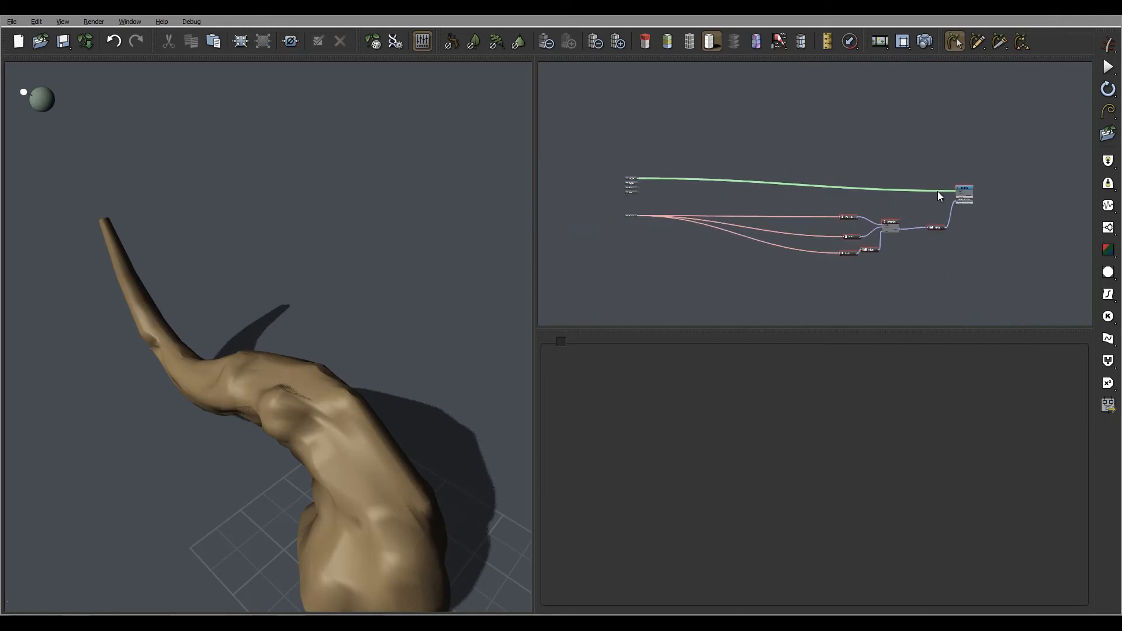
drag(960, 191, 774, 162)
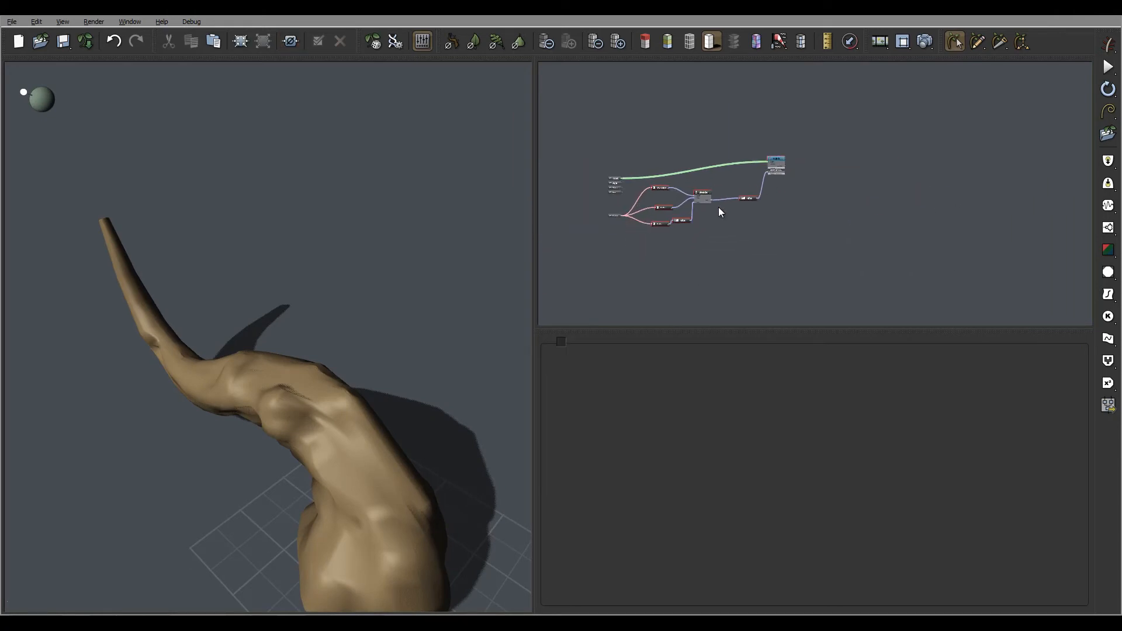
scroll(719, 207, up, 4)
scroll(720, 213, down, 4)
middle_drag(682, 238, 848, 242)
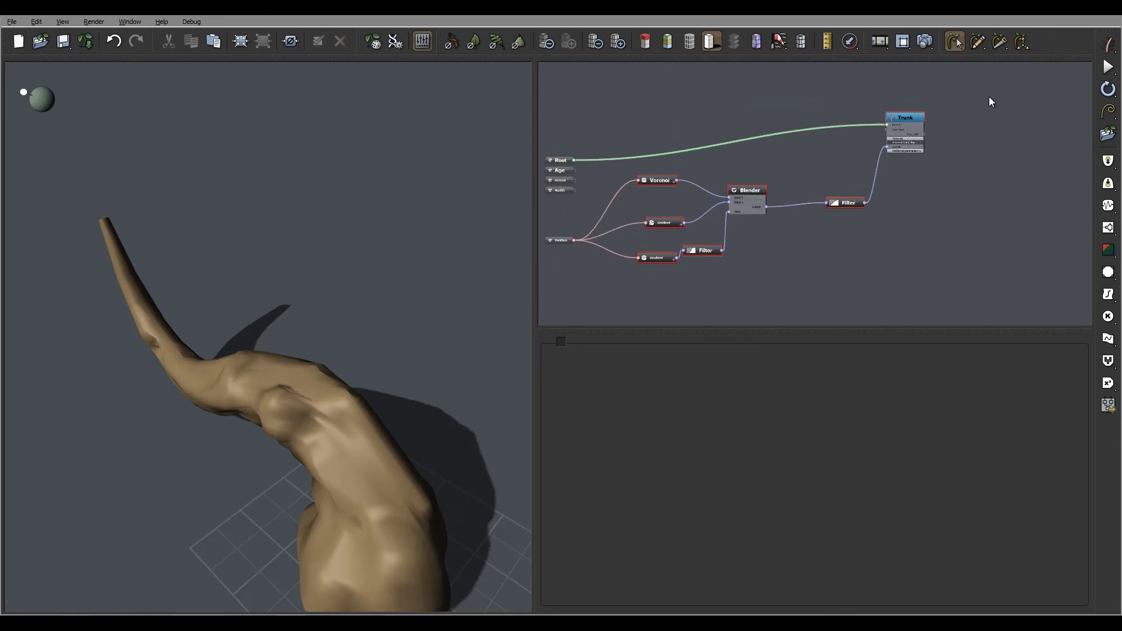
drag(989, 96, 810, 267)
drag(917, 113, 886, 117)
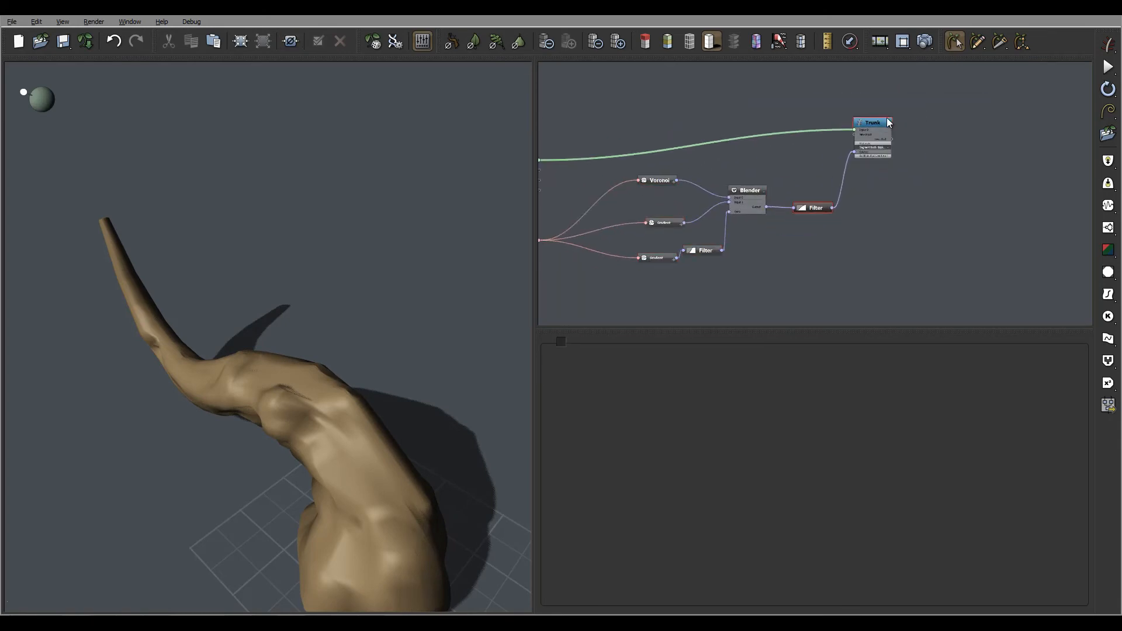
drag(423, 266, 395, 279)
drag(456, 328, 450, 286)
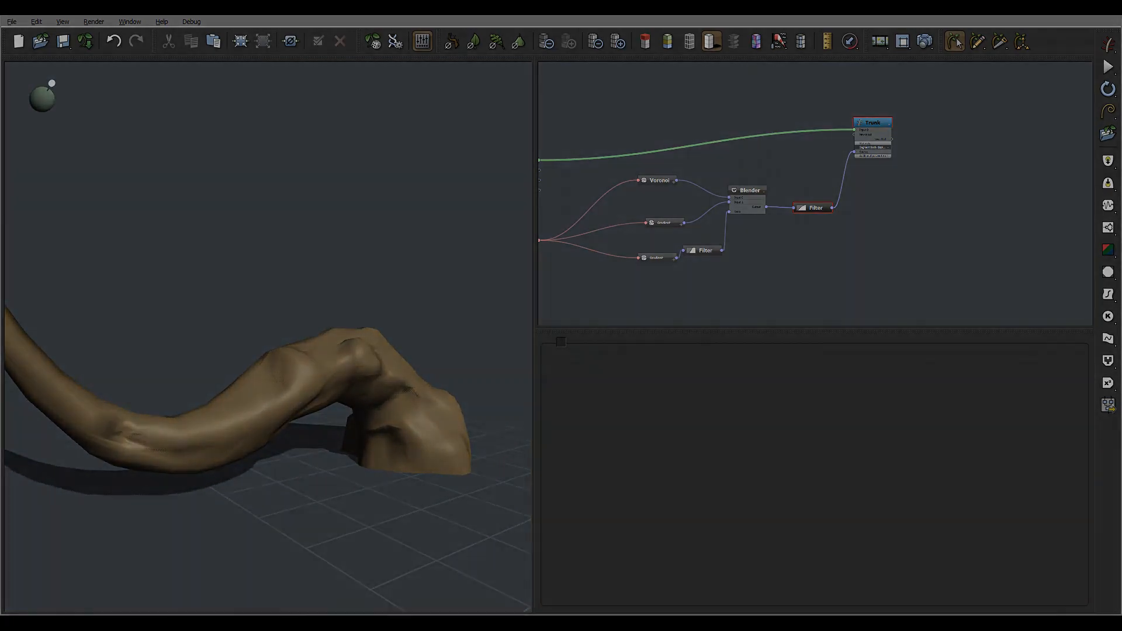